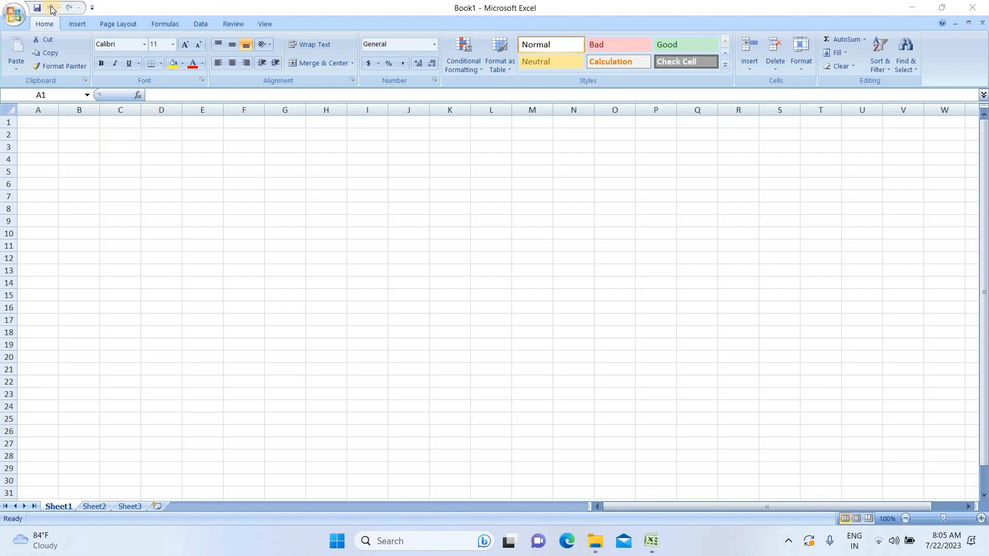
Step: Open the Quick Access Toolbar customization list and close it again
click(92, 8)
click(93, 7)
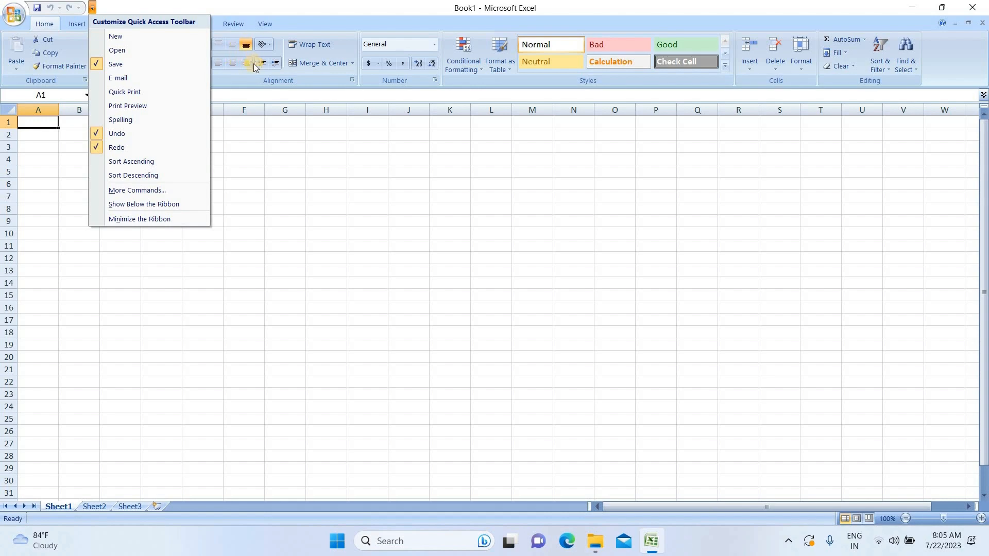
click(341, 5)
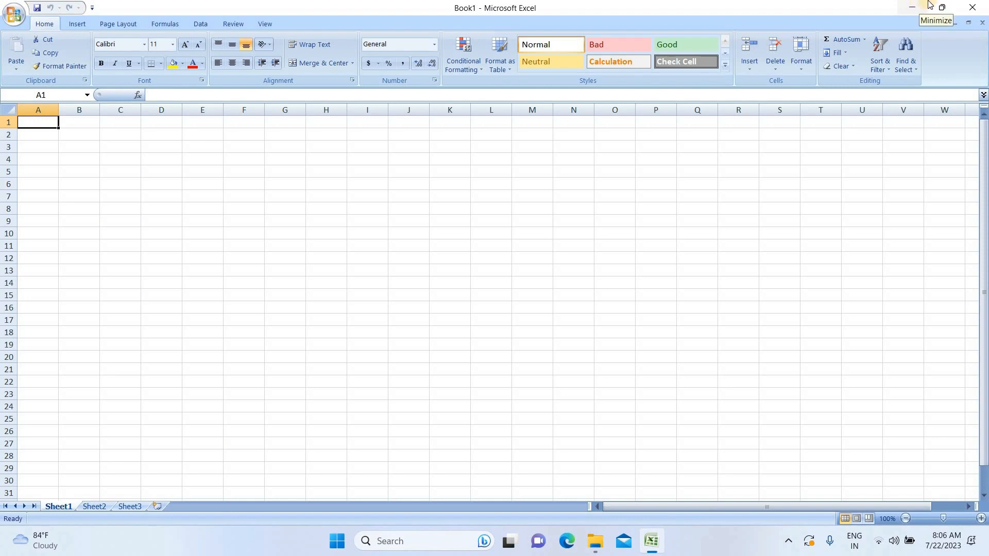
Step: Minimize the workbook window, bring it back, then restore it down and maximize it again
mouse_move(956, 7)
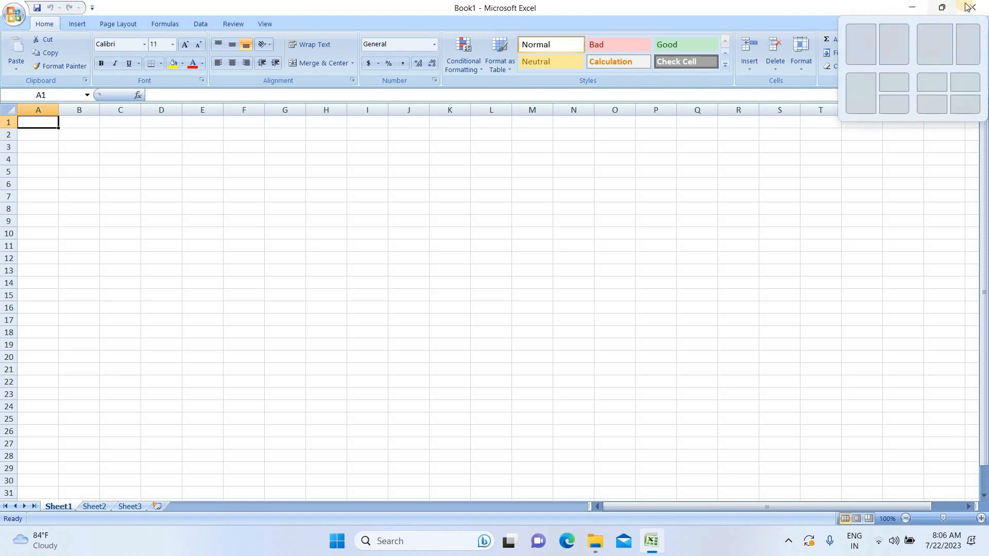
click(911, 9)
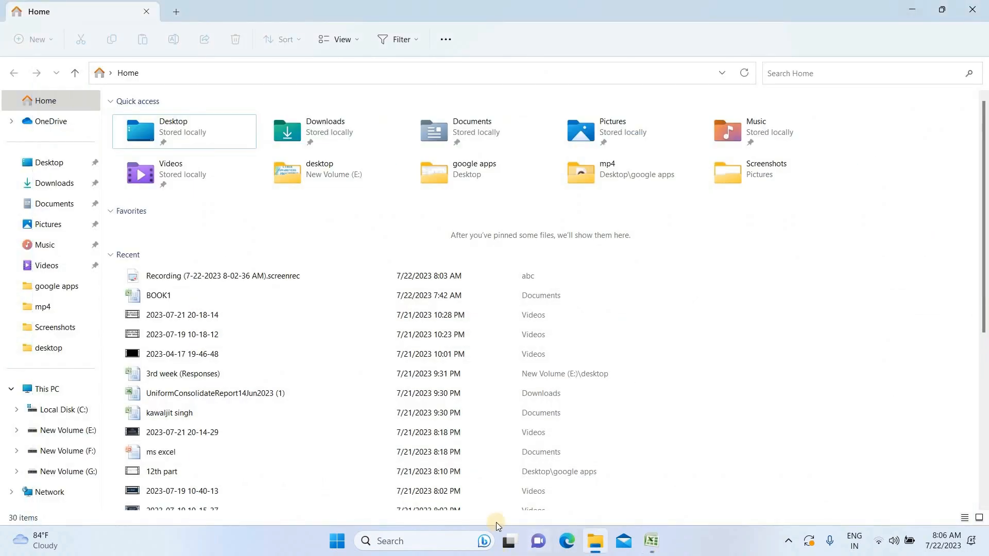
click(652, 542)
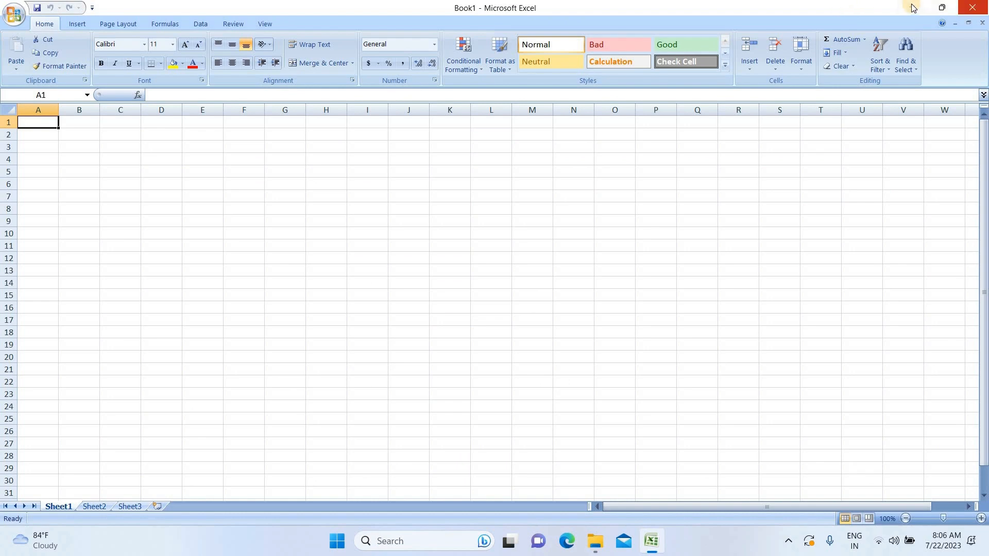
click(941, 9)
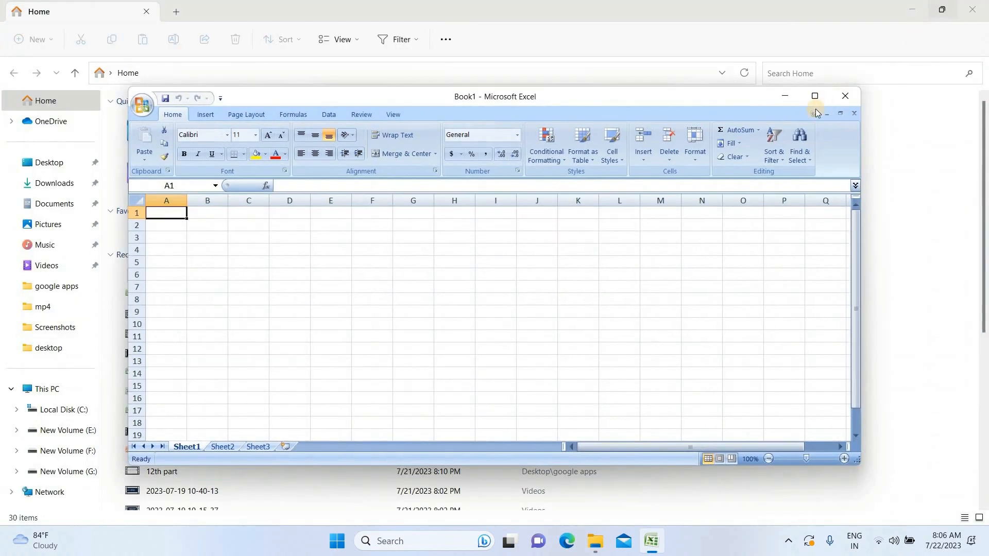
click(813, 101)
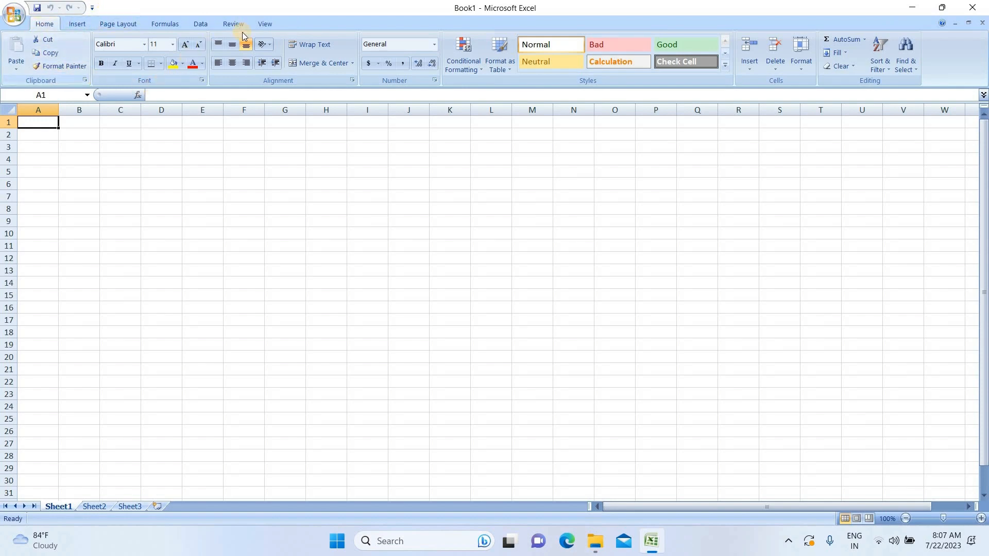
Step: Browse the Office button menu and each ribbon tab from Insert through View, returning to Home
click(15, 16)
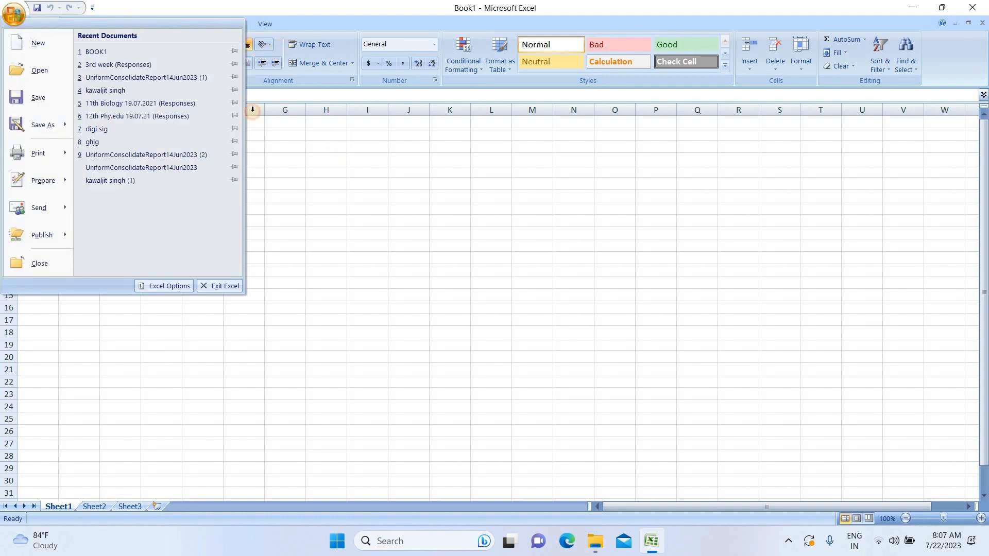
click(18, 14)
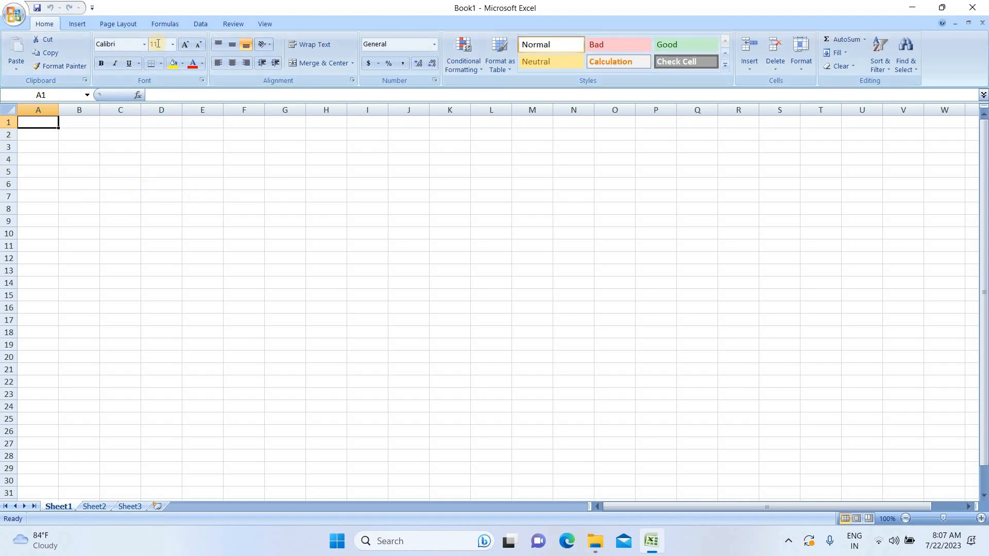
click(77, 24)
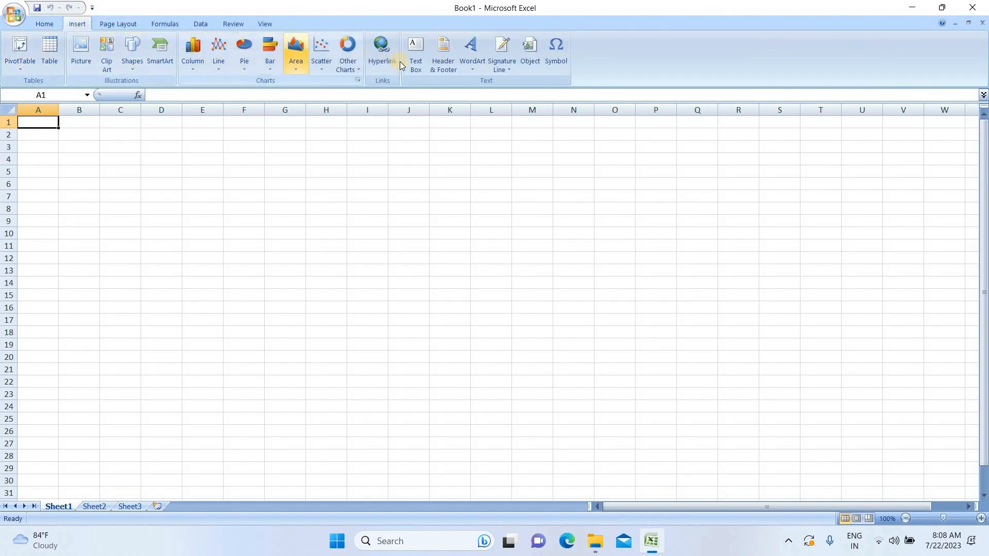
click(111, 24)
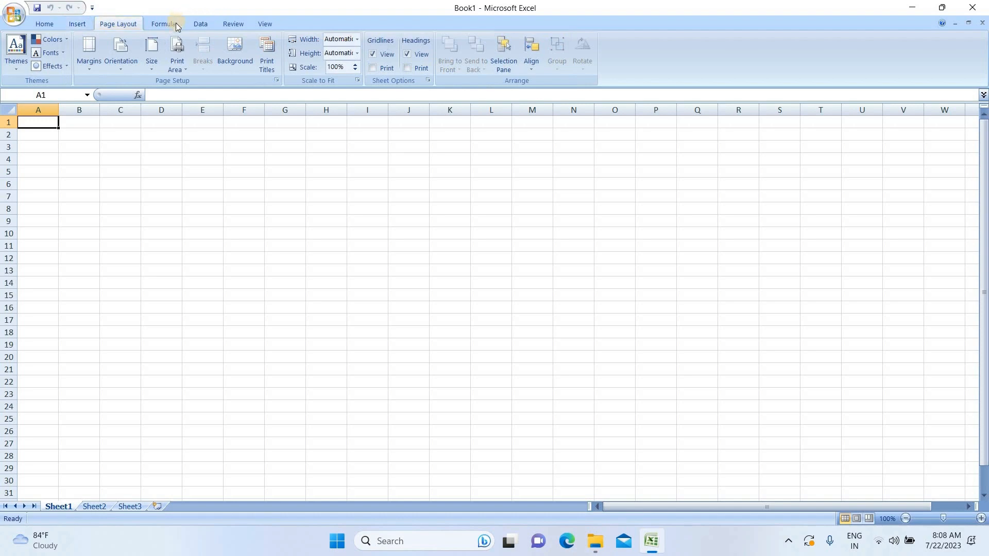
click(186, 21)
click(208, 25)
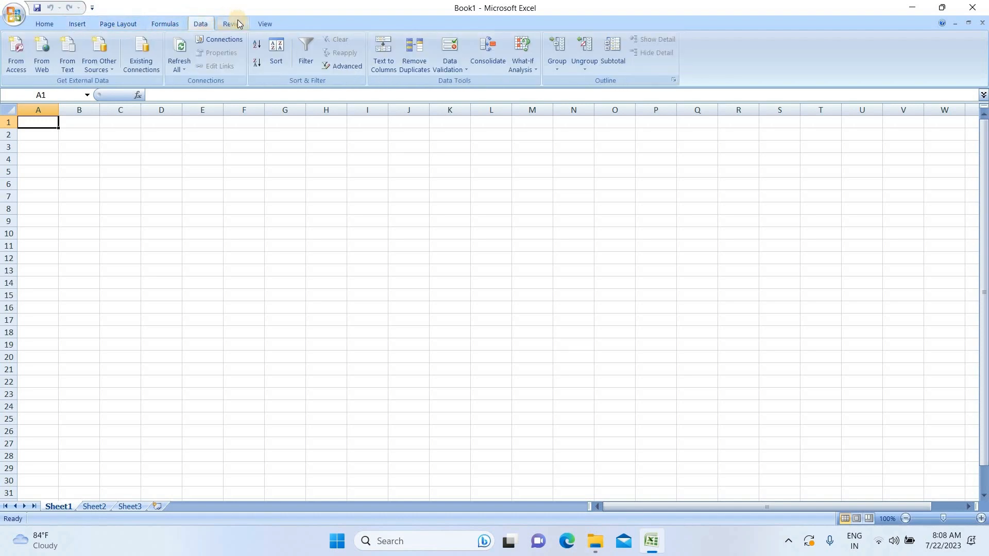
click(238, 25)
click(273, 25)
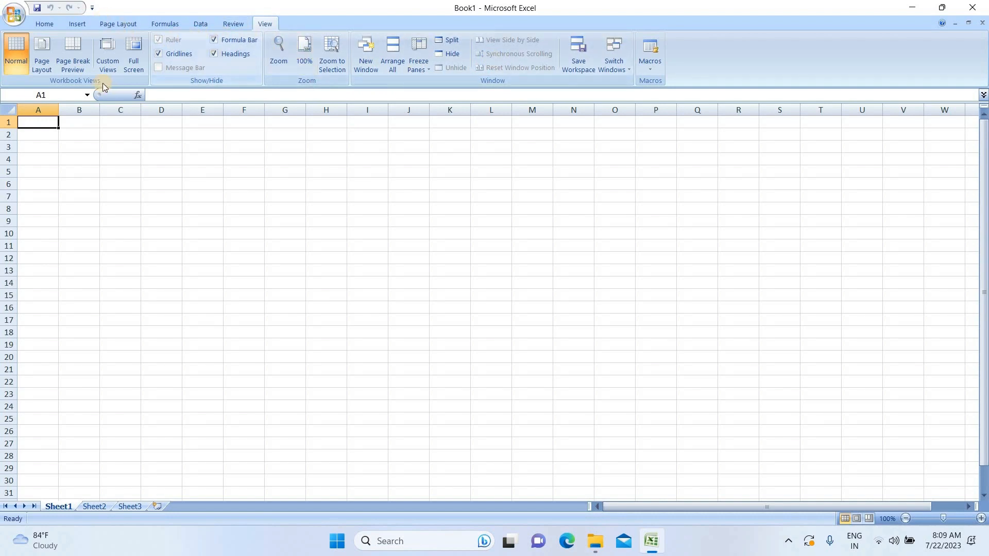
click(51, 23)
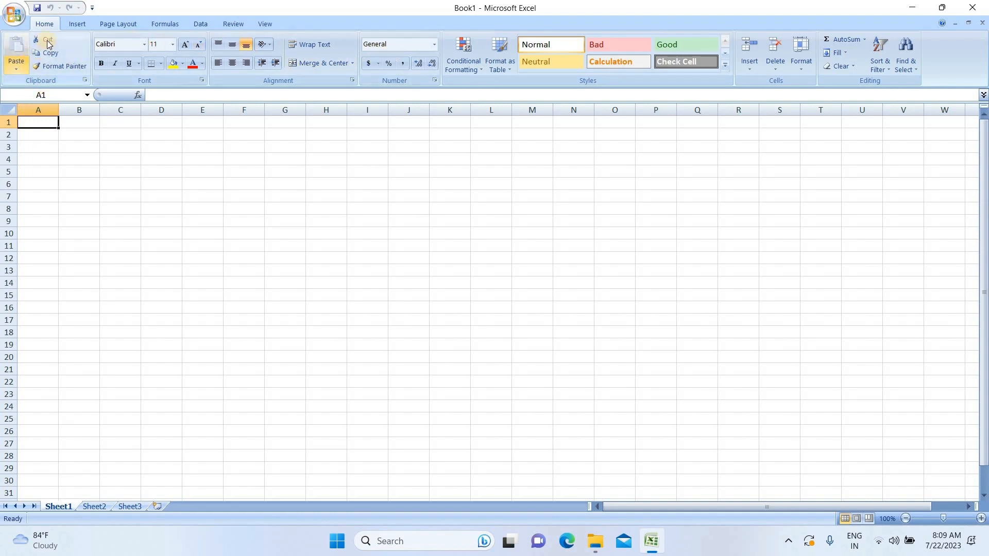
Step: Open and close the Clipboard pane and the Format Cells font dialog, then glance at the Insert tab
click(86, 81)
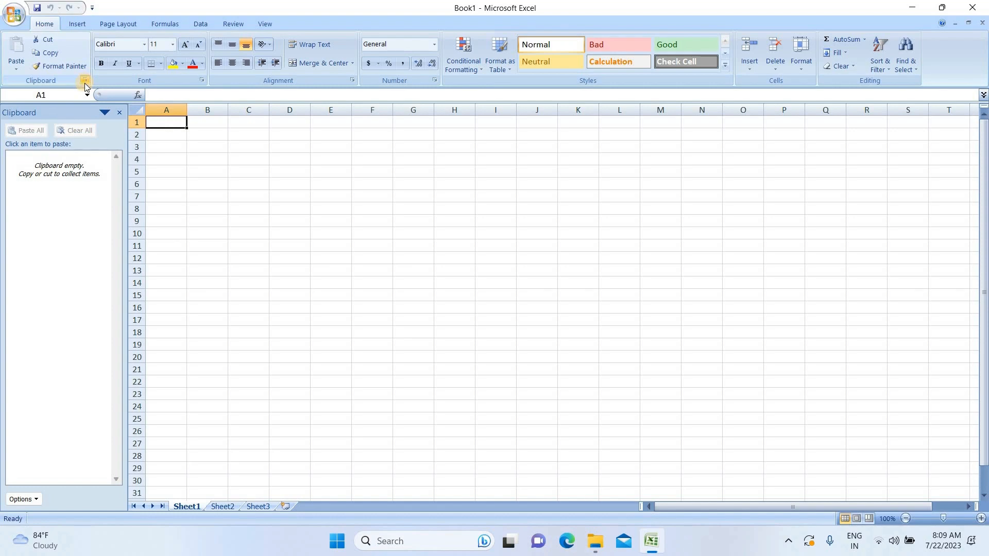
click(85, 81)
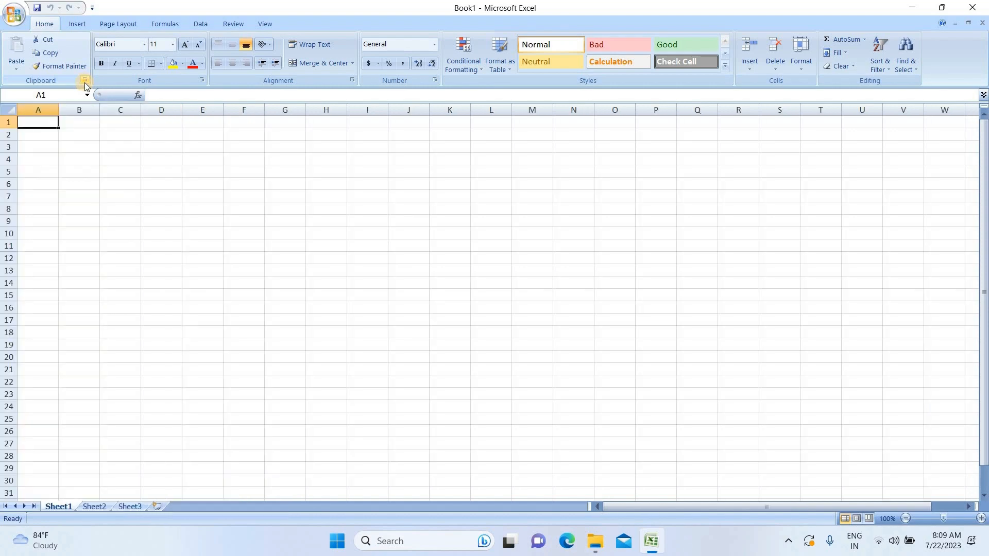
click(203, 79)
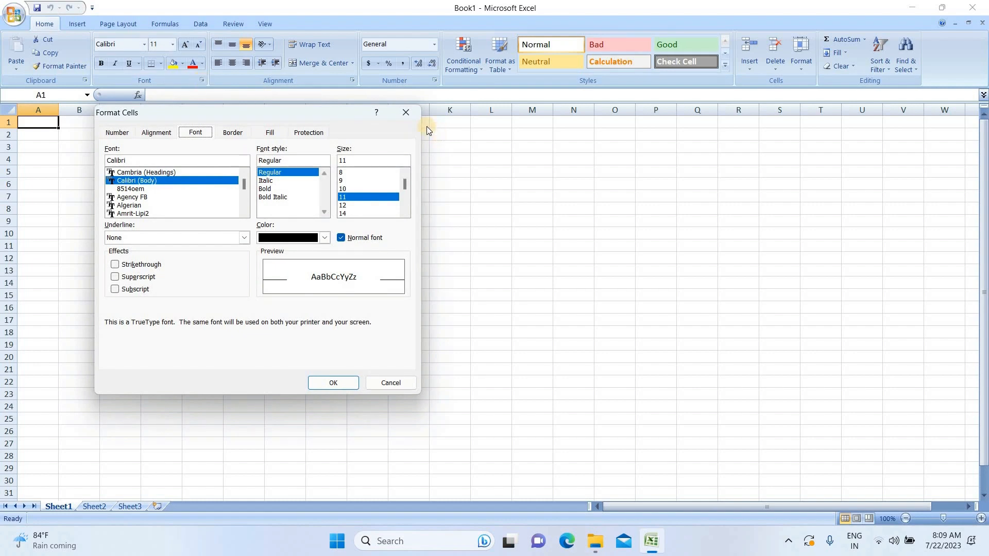
click(405, 113)
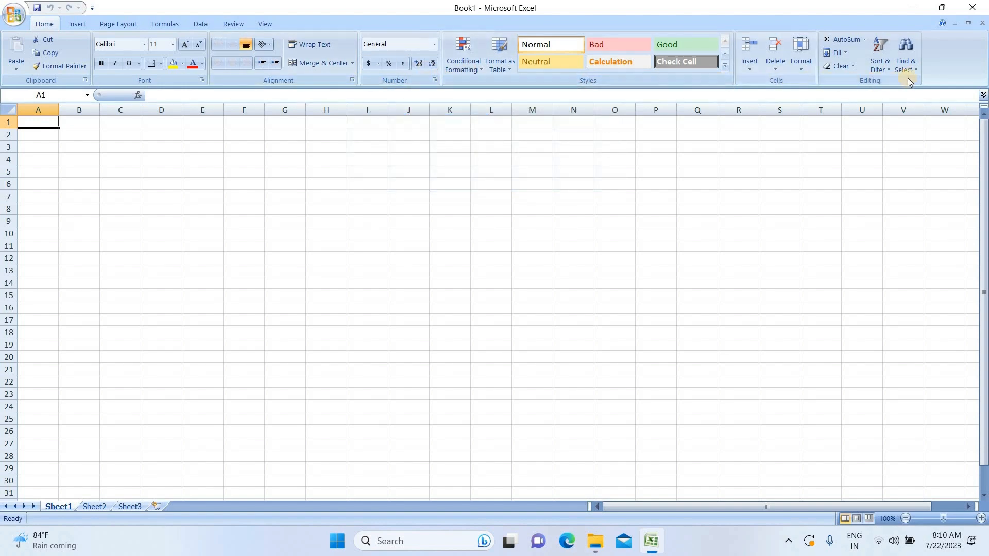
click(76, 25)
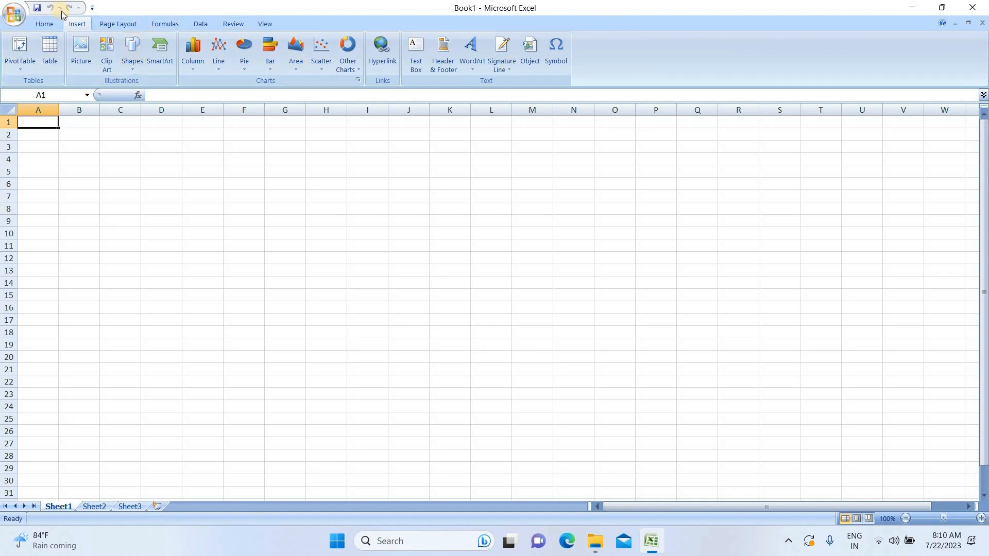
click(40, 24)
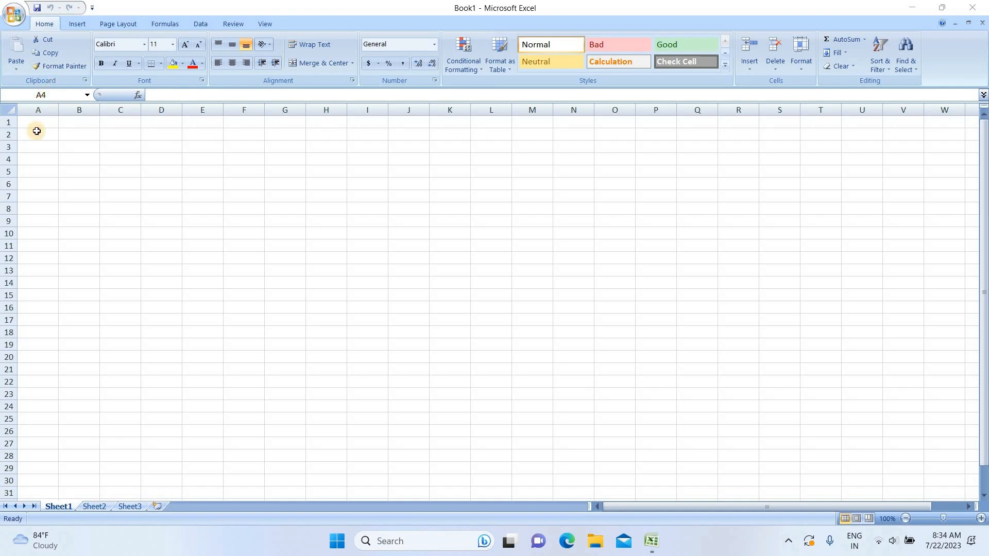
Step: Enter the text fvfff in cell E7
key(Return)
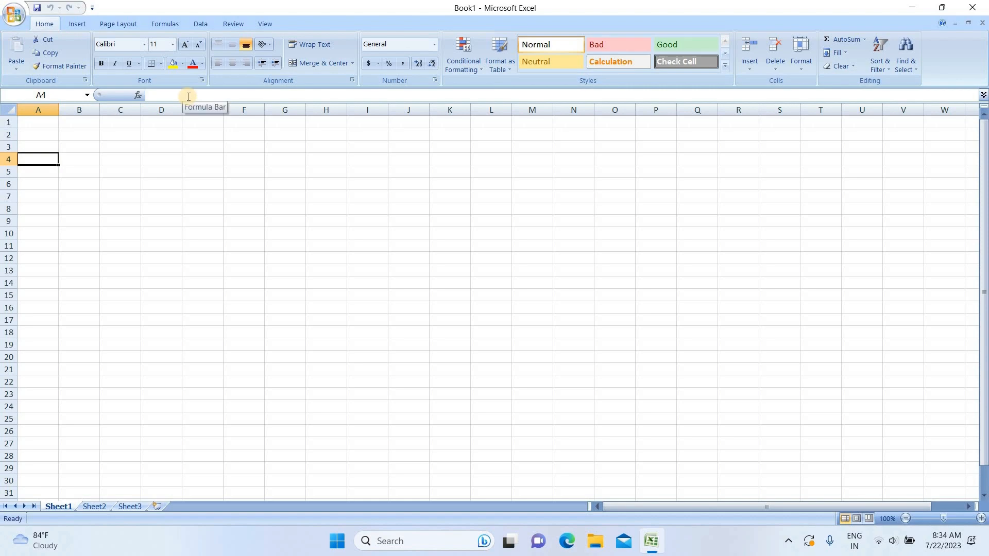
click(189, 198)
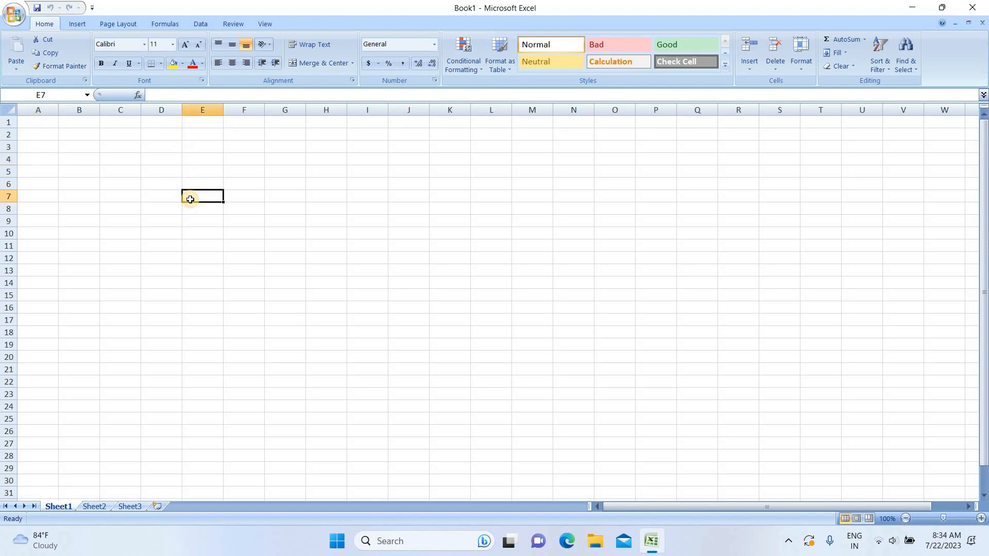
text(fvfff)
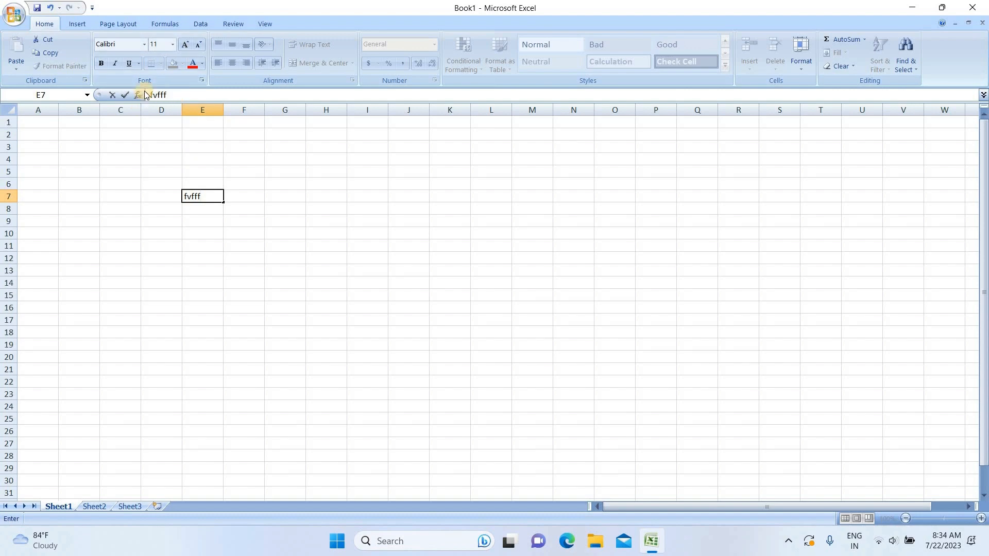
click(161, 109)
click(204, 260)
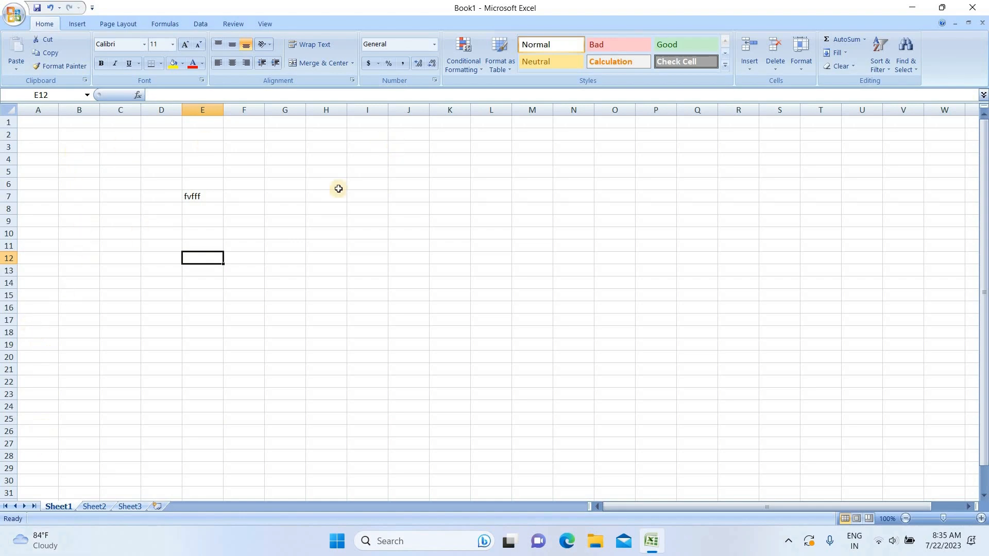
click(28, 184)
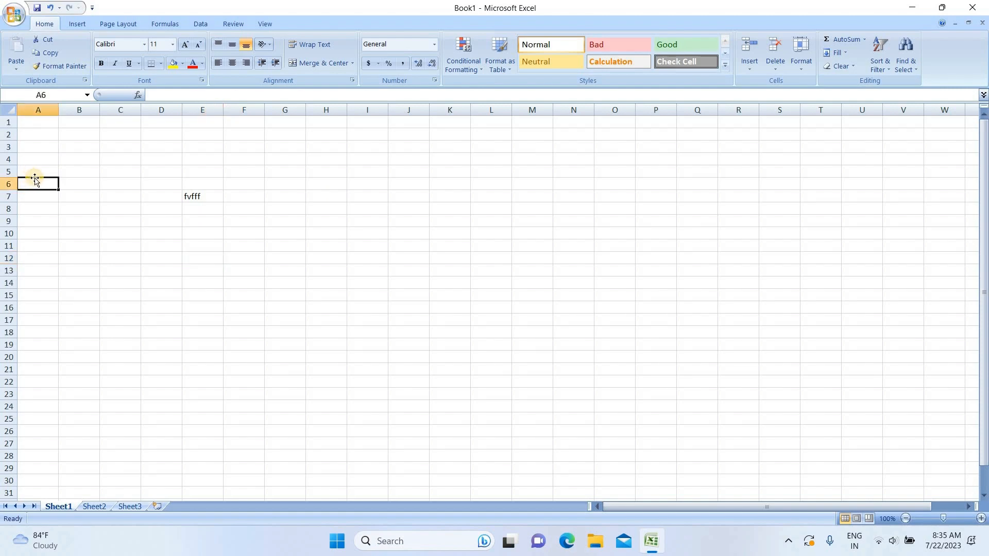
click(115, 189)
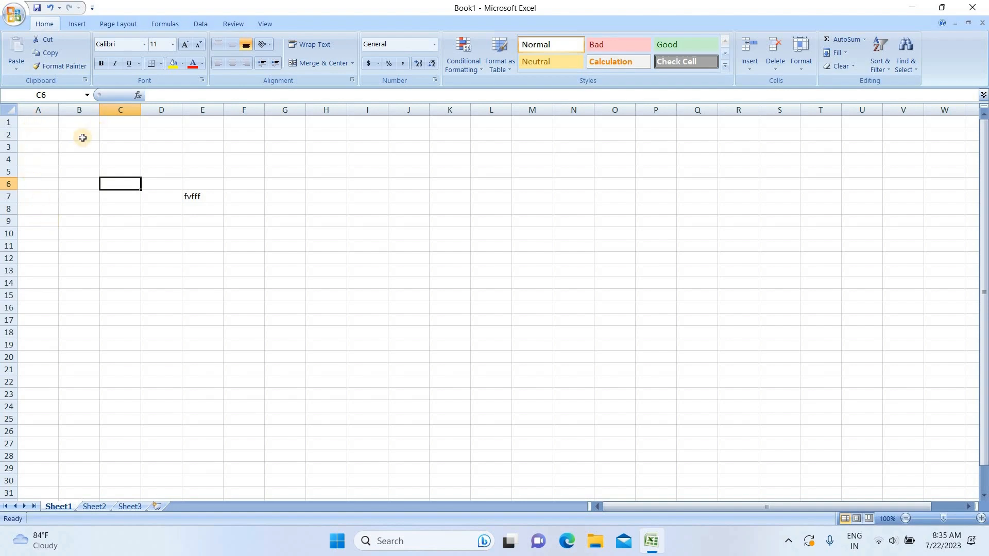
click(46, 122)
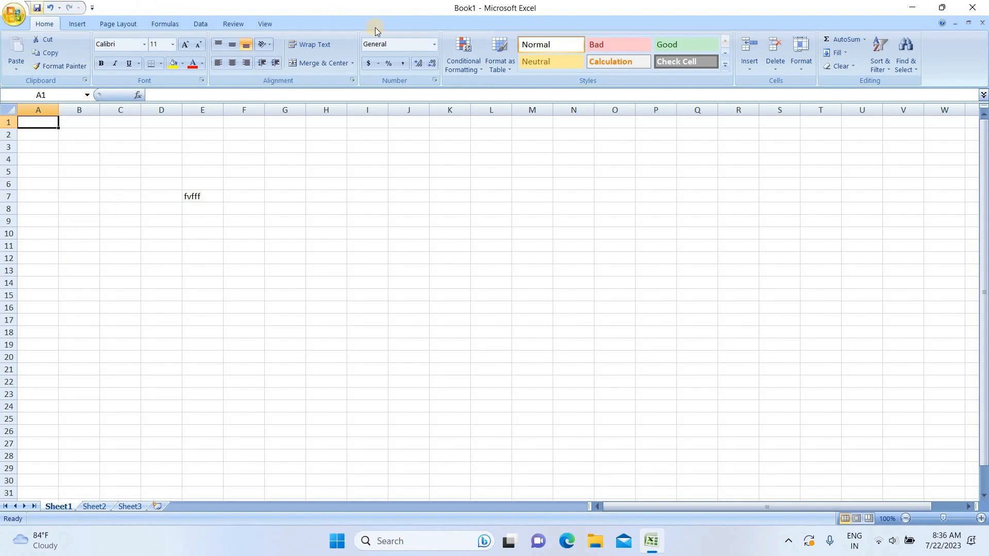
key(ctrl+u)
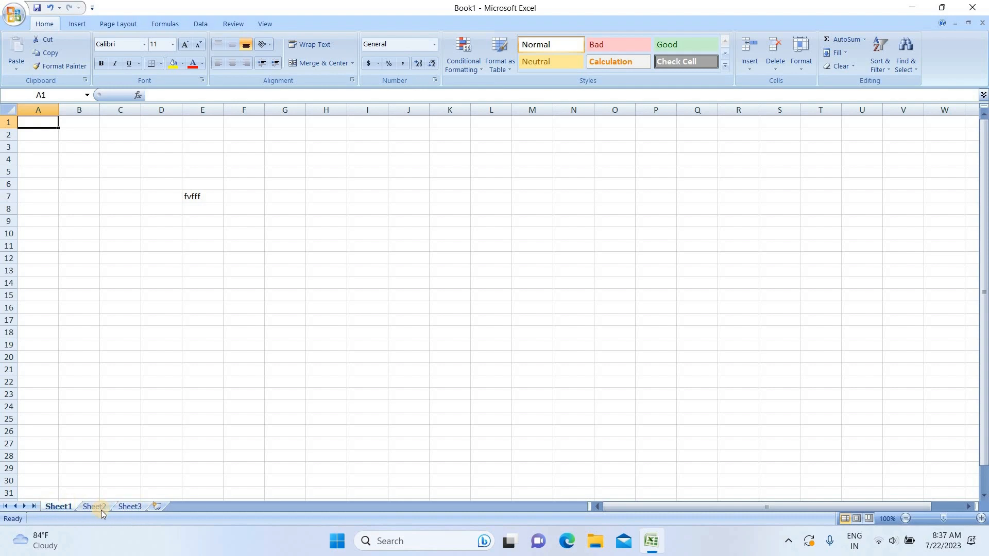
Step: Rename the Sheet1 tab with a person's first name
click(68, 501)
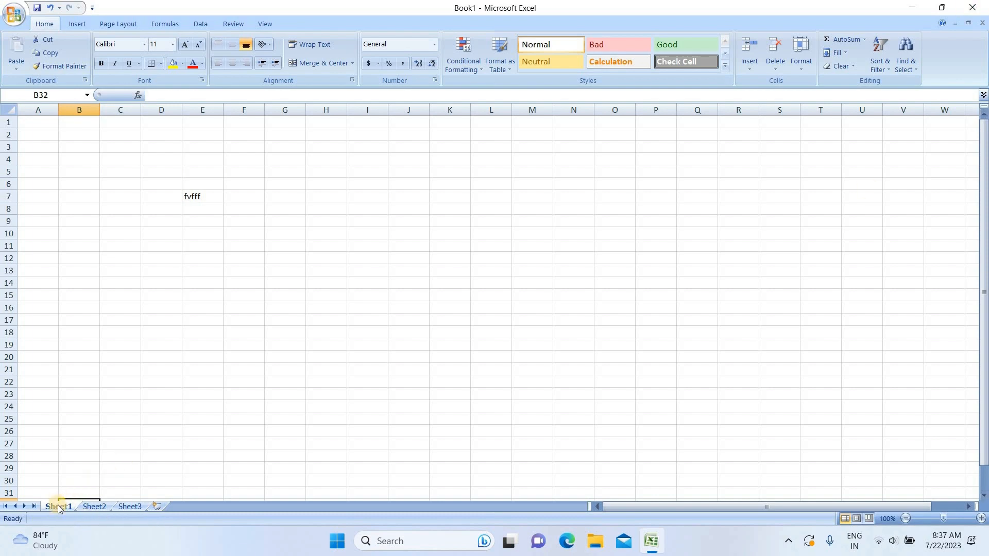
click(78, 508)
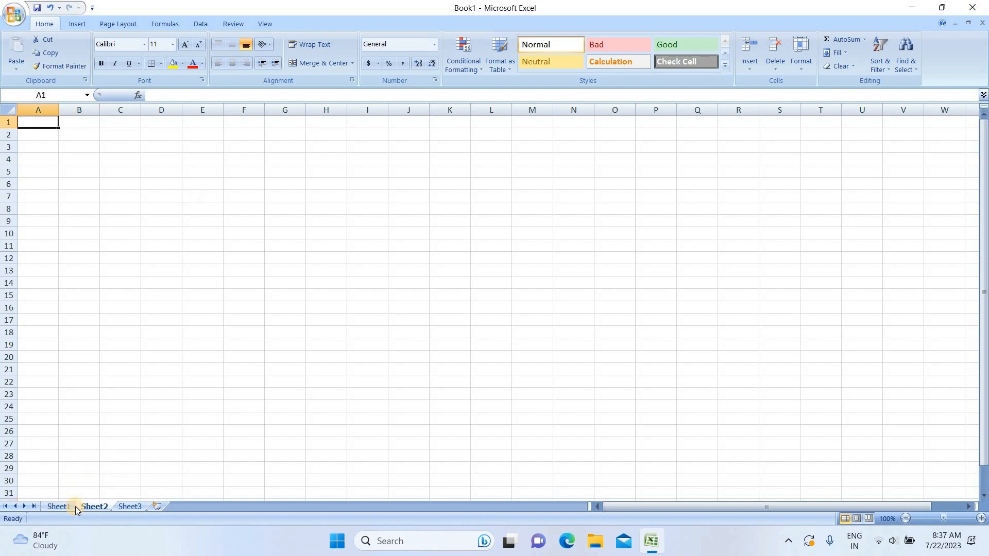
double_click(75, 506)
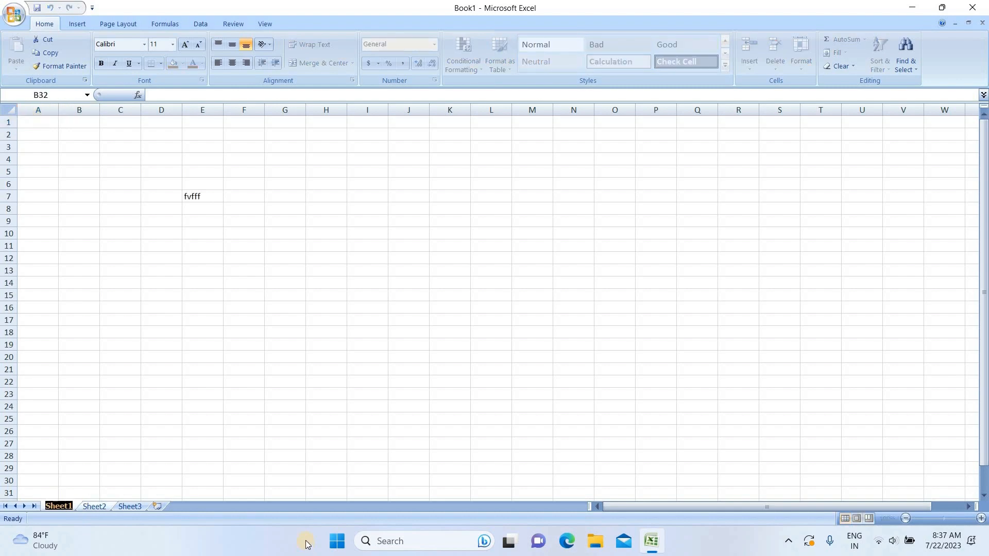
text(nav)
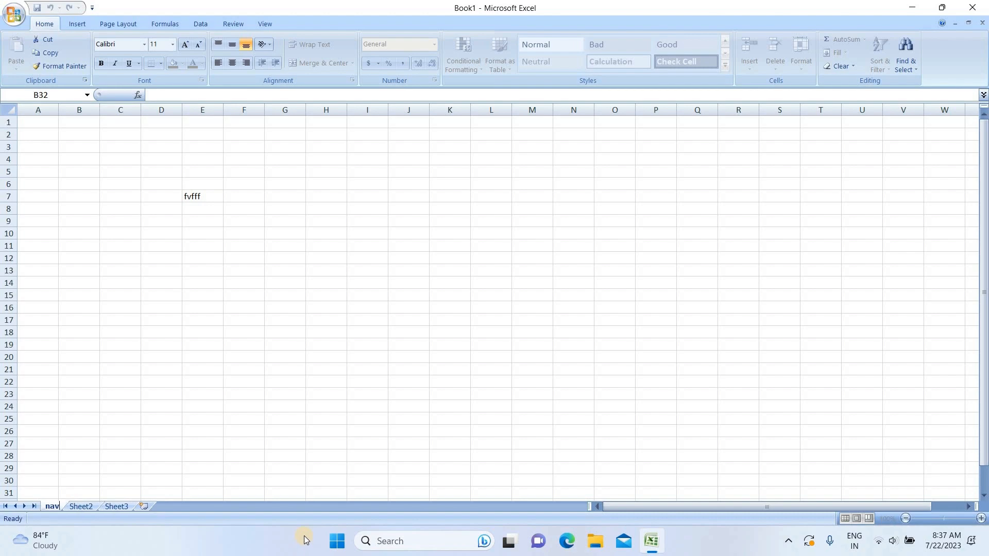
text(jot)
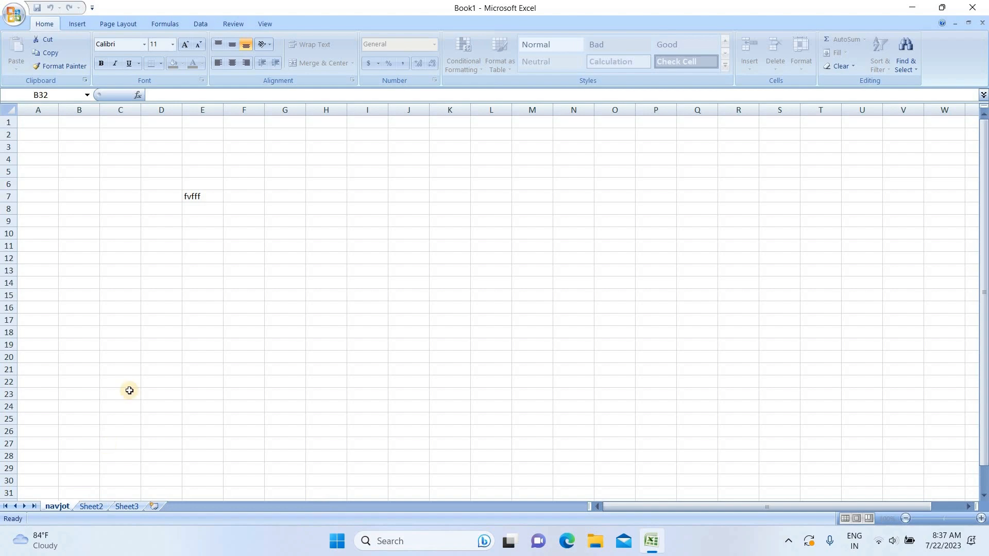
click(170, 329)
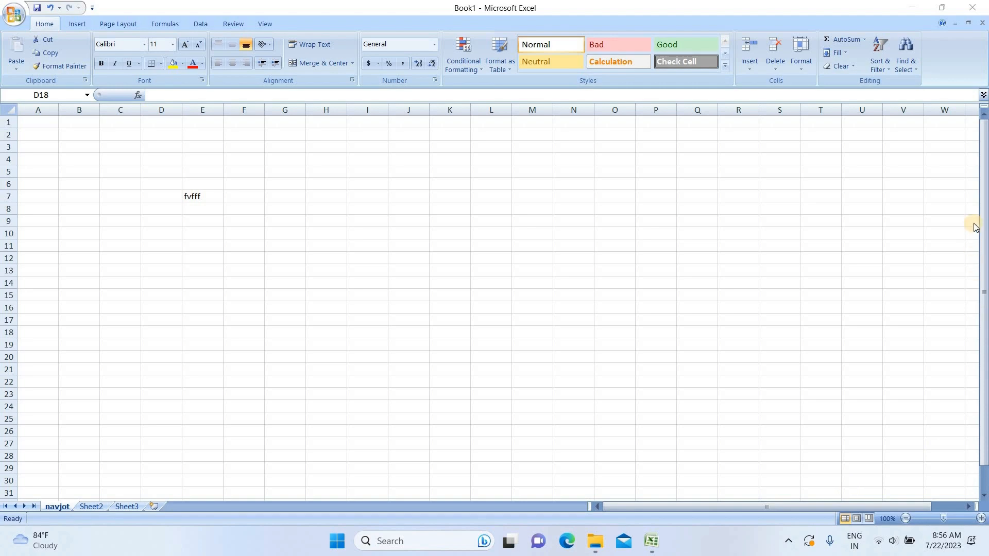
click(984, 283)
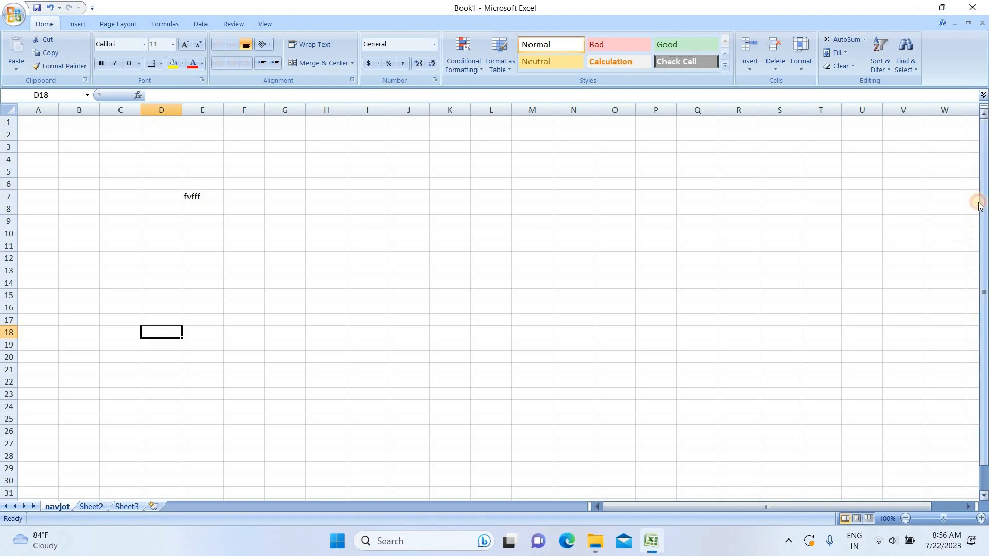
drag(980, 205, 979, 228)
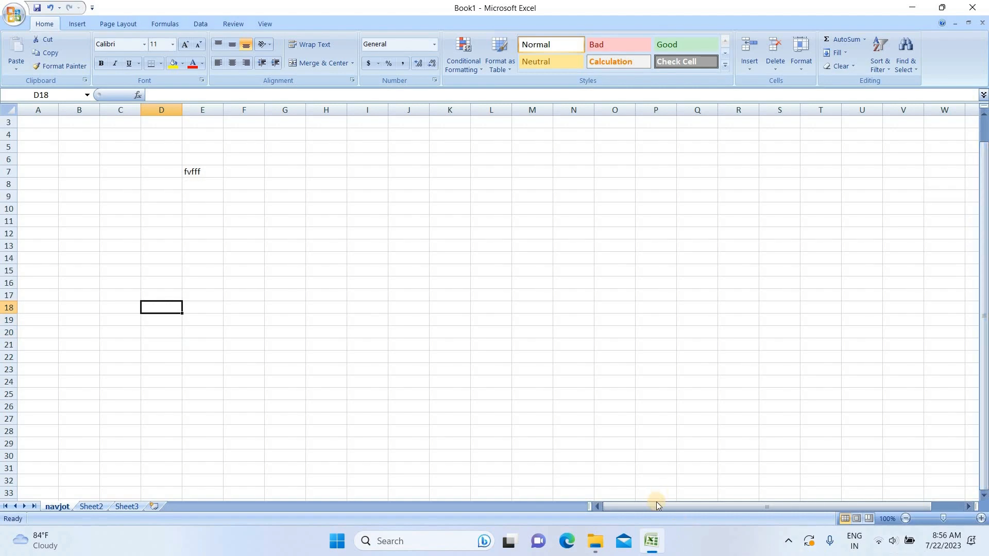
drag(655, 505, 685, 510)
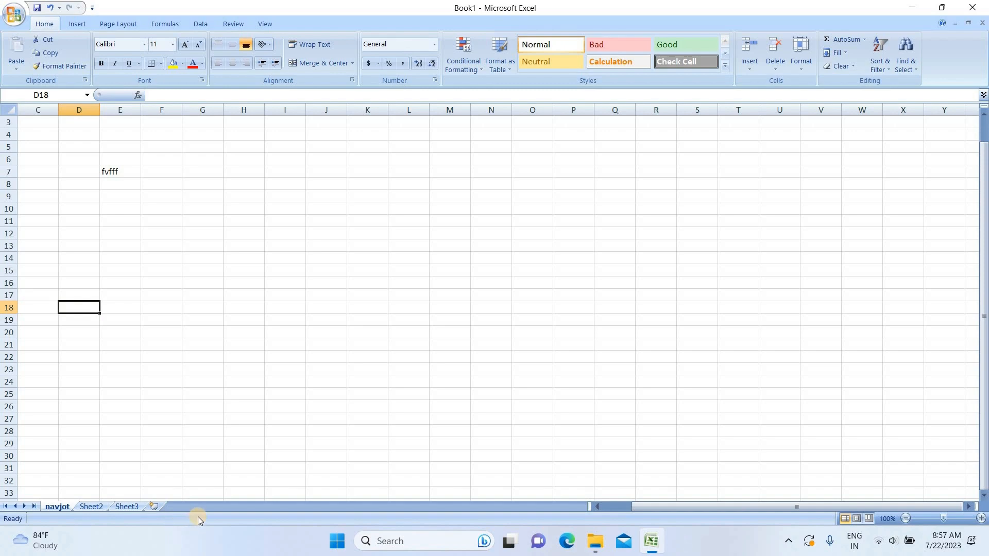
right_click(251, 519)
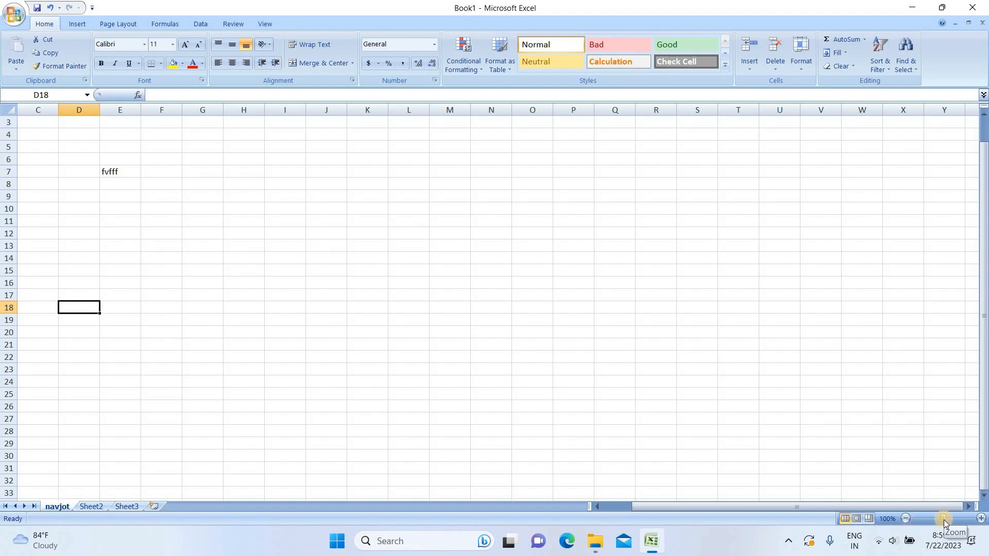
mouse_move(944, 522)
mouse_down()
mouse_move(961, 515)
mouse_move(927, 523)
mouse_move(950, 522)
mouse_up()
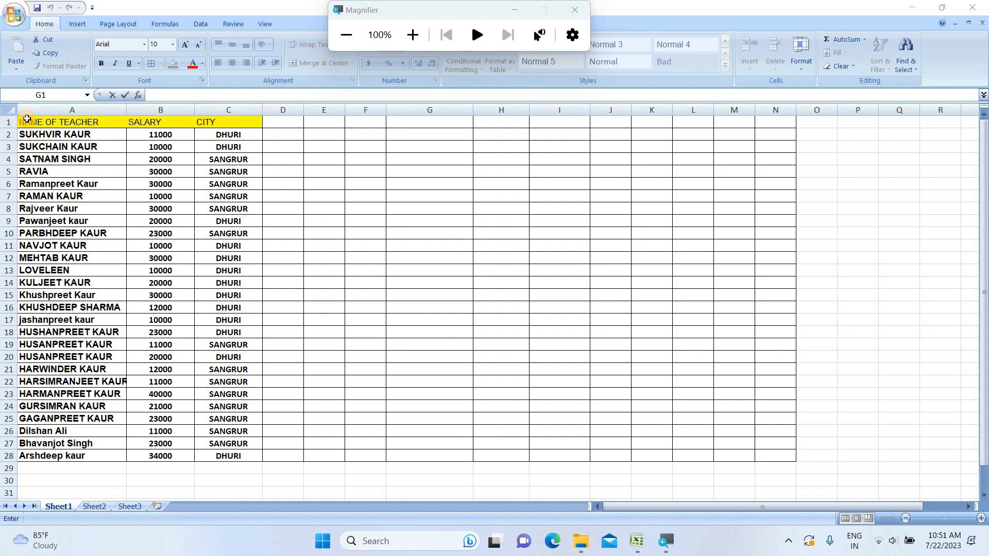
Step: Select the teacher table A1:C28 and sort it A to Z
click(26, 120)
click(37, 125)
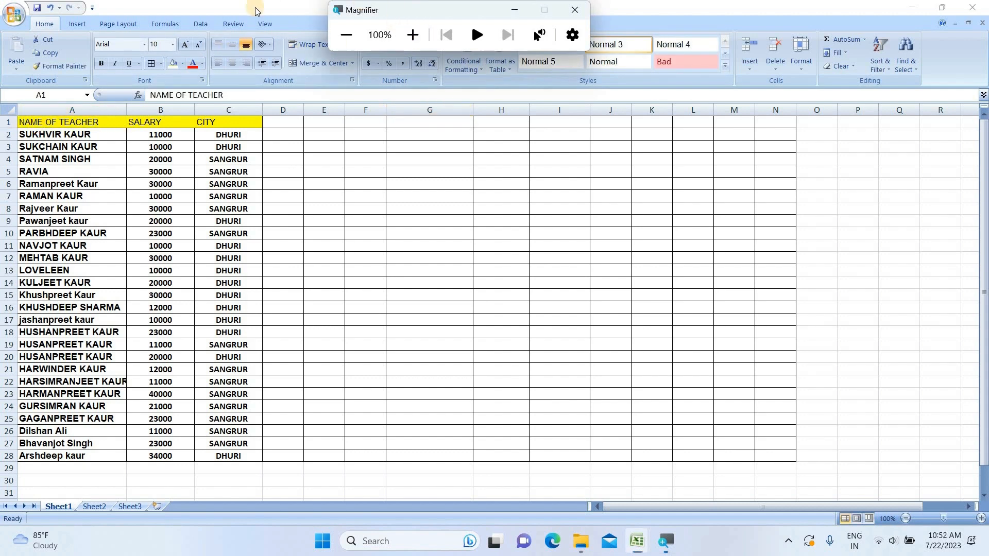
drag(398, 15, 187, 20)
click(201, 40)
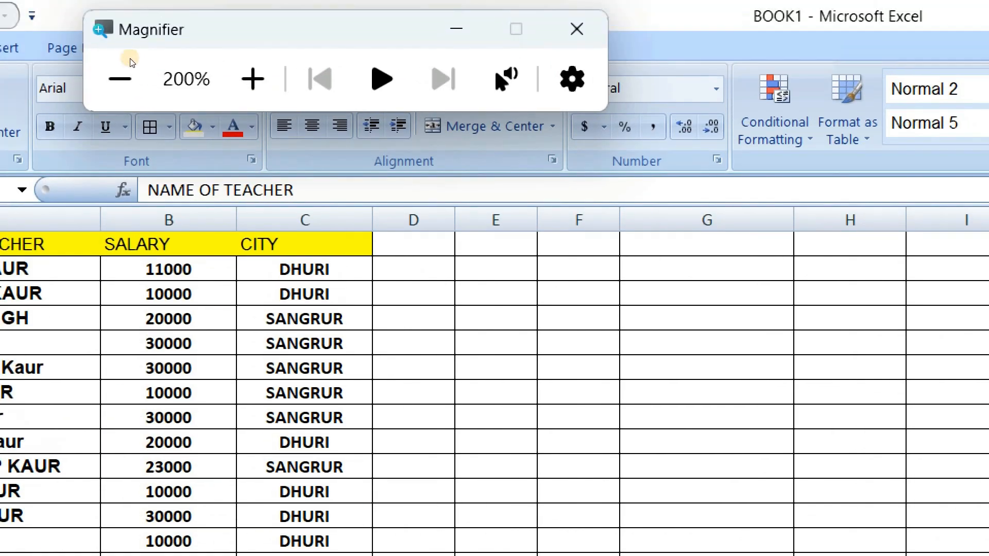
click(130, 62)
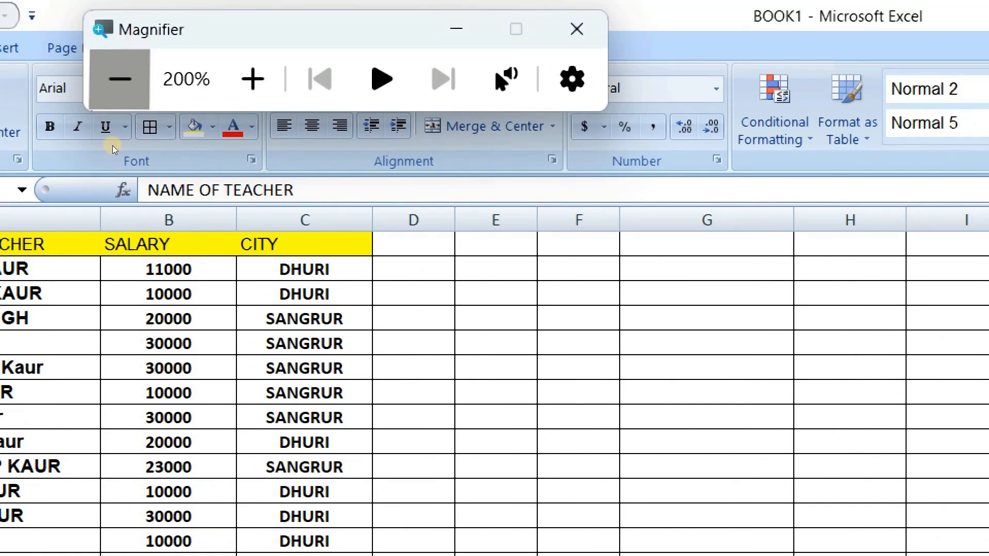
click(66, 124)
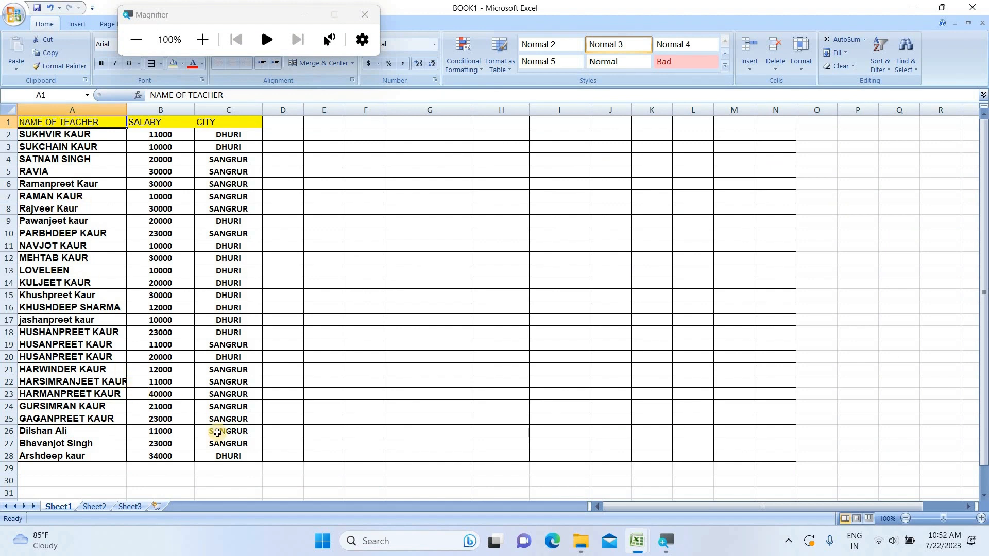
shift+click(241, 457)
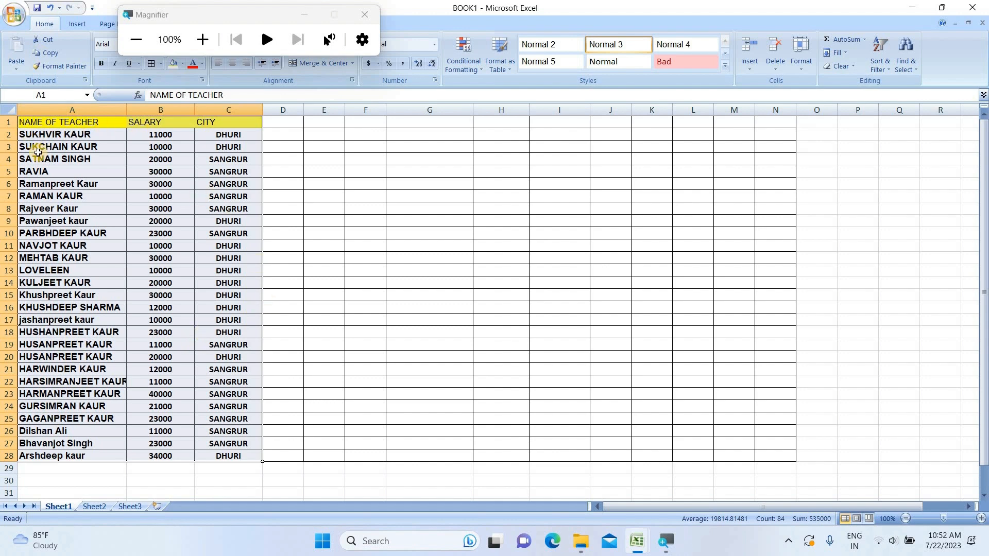
click(886, 74)
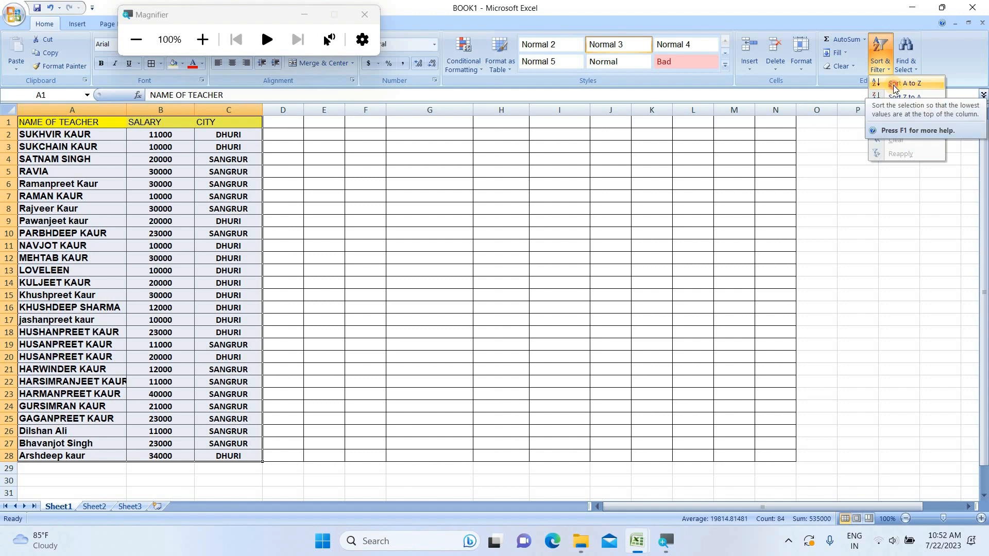
click(893, 85)
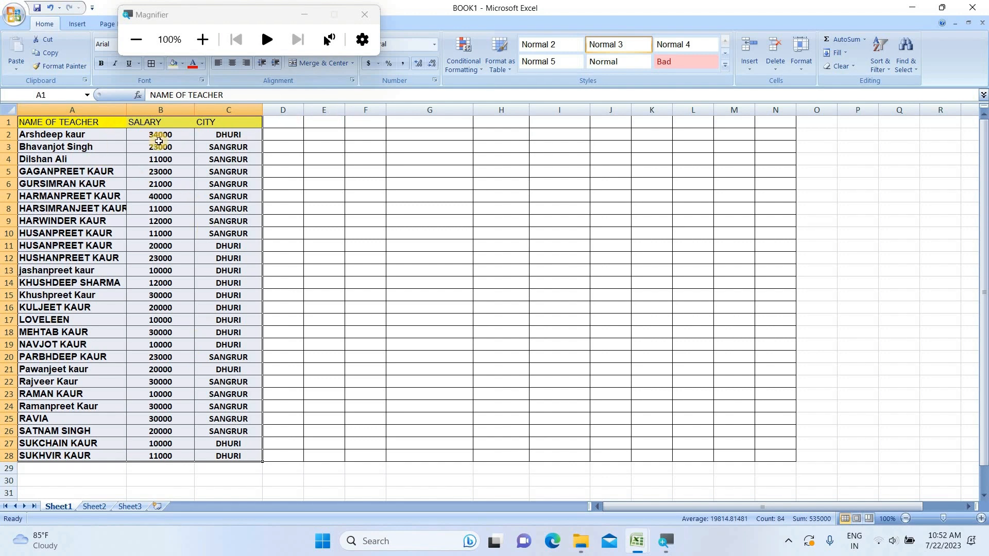
Step: Copy the header row A1:C1 and paste it into cell G1
drag(69, 126, 221, 125)
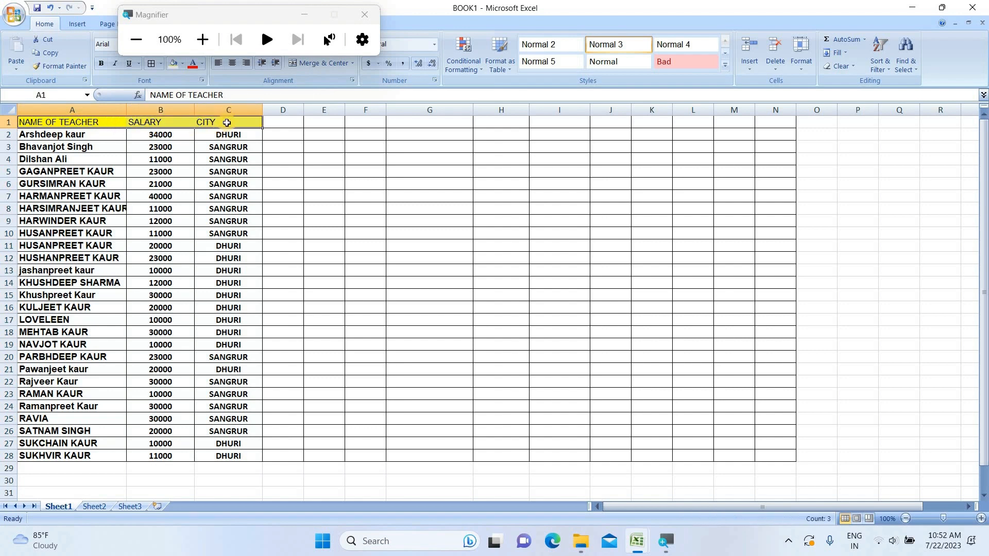
right_click(230, 125)
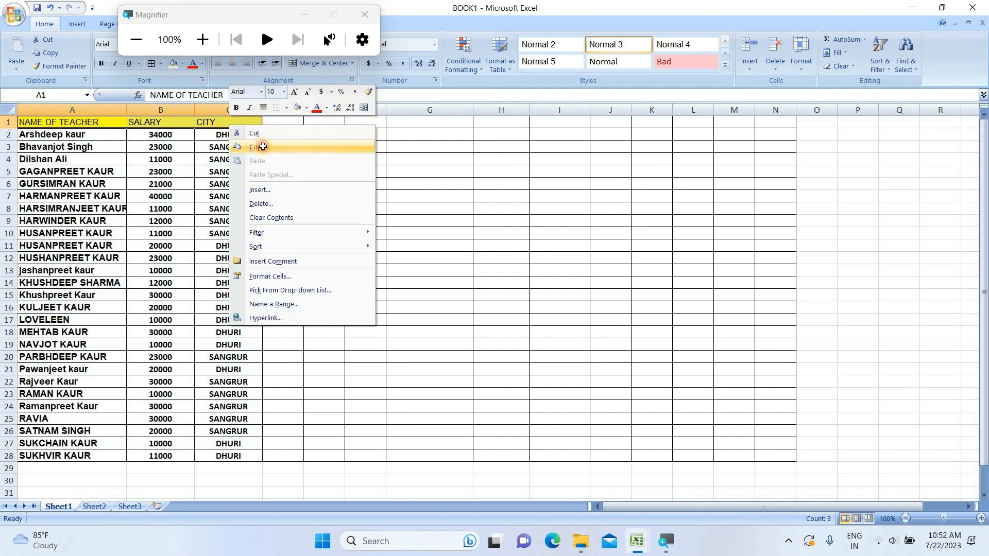
click(263, 147)
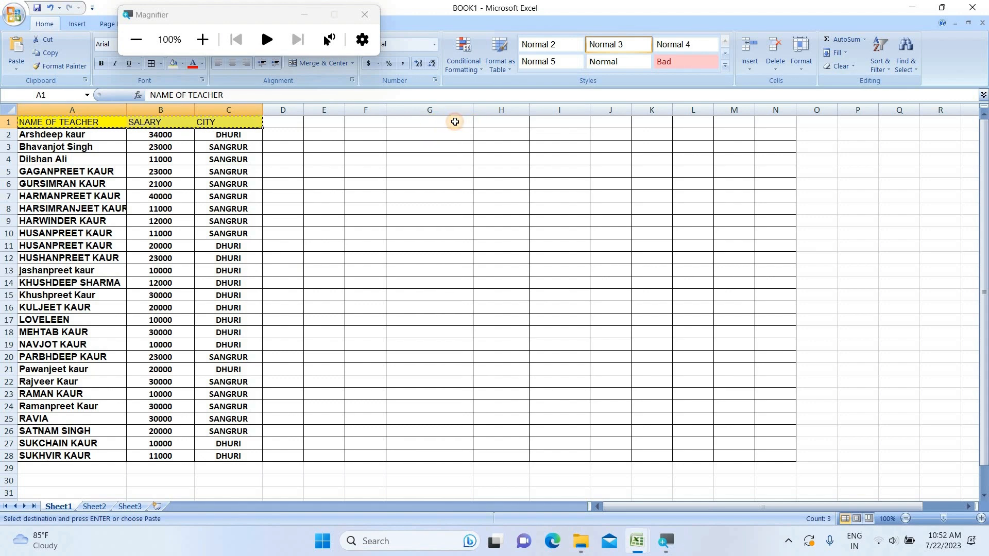
click(453, 122)
right_click(456, 122)
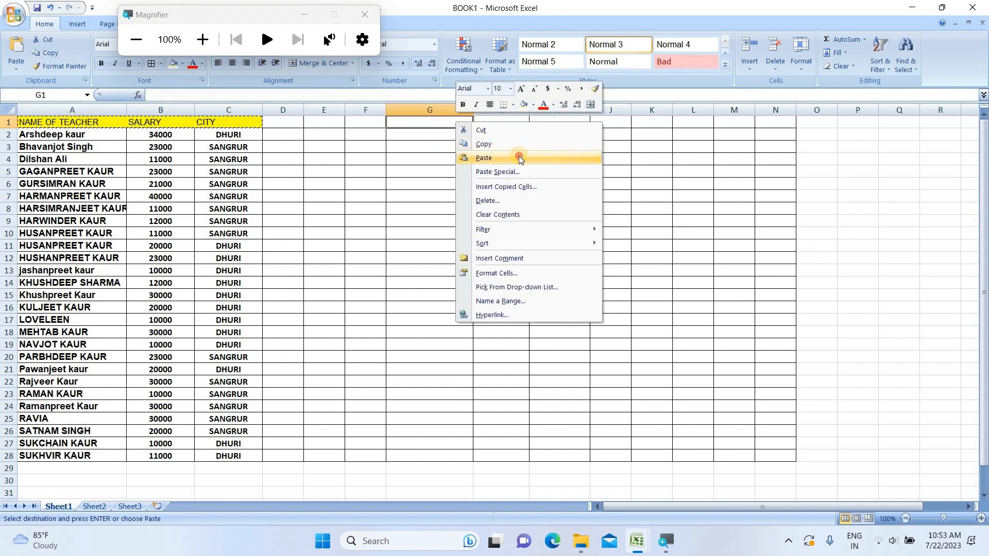
click(517, 158)
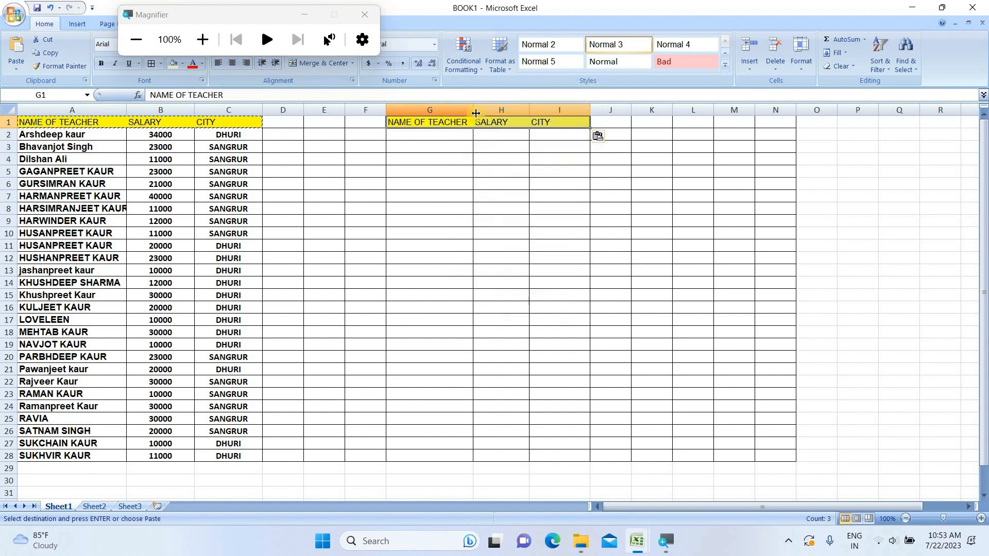
drag(464, 111, 473, 112)
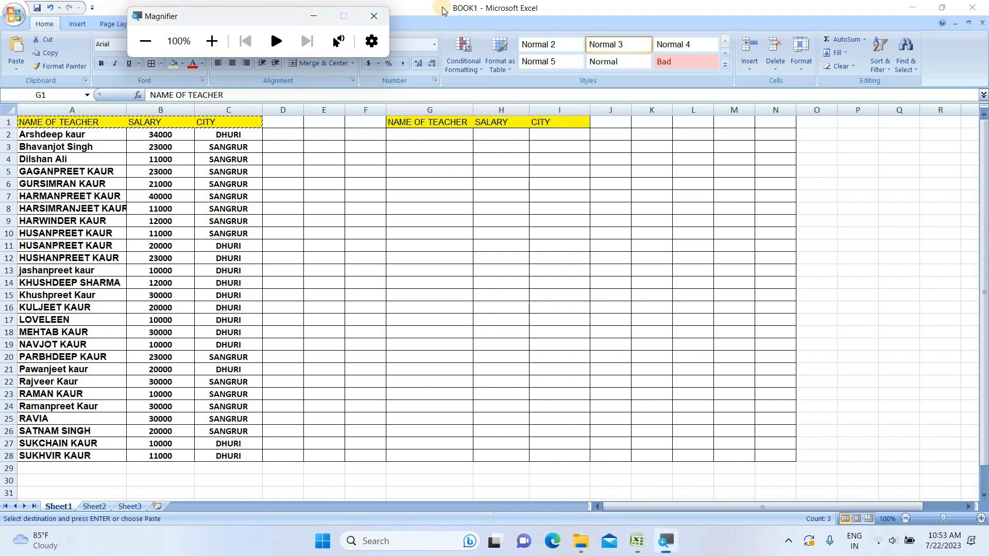
drag(202, 24, 469, 20)
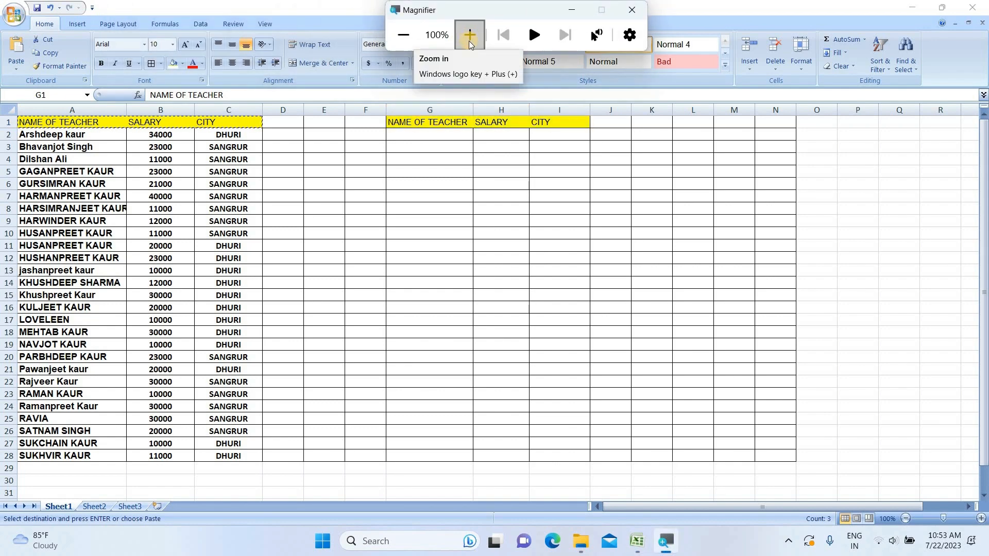
click(469, 36)
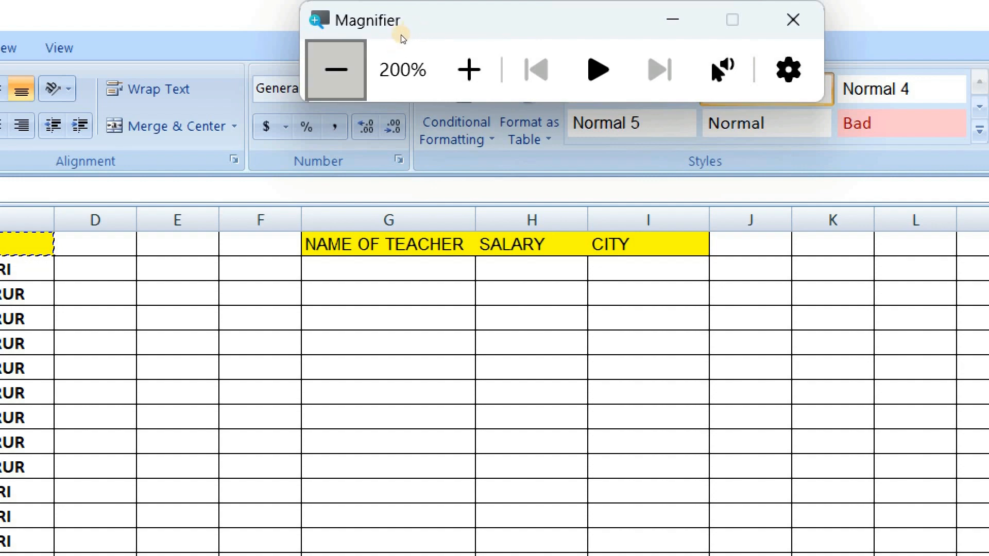
key(super+minus)
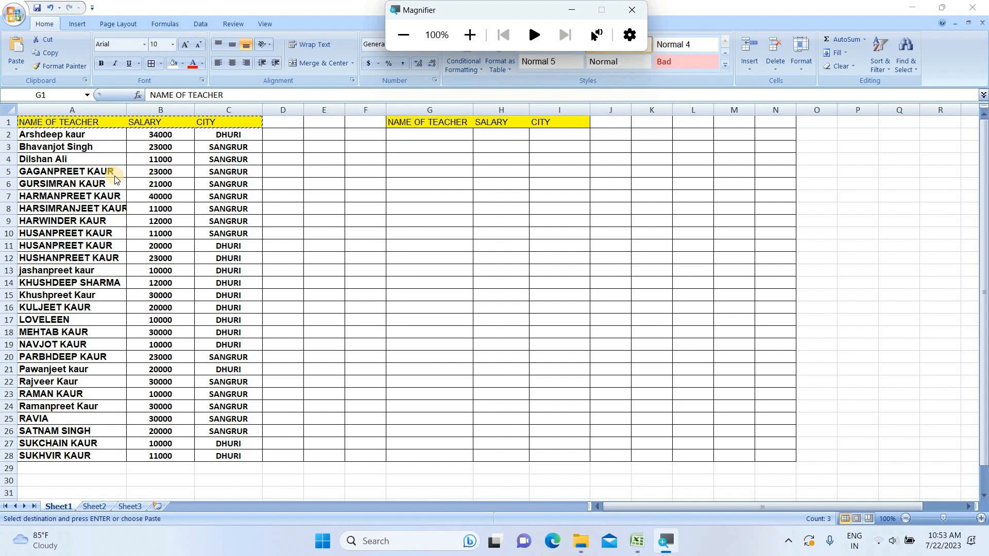
Step: Enter one teacher's name from the table, in capitals, into cell G2
click(406, 136)
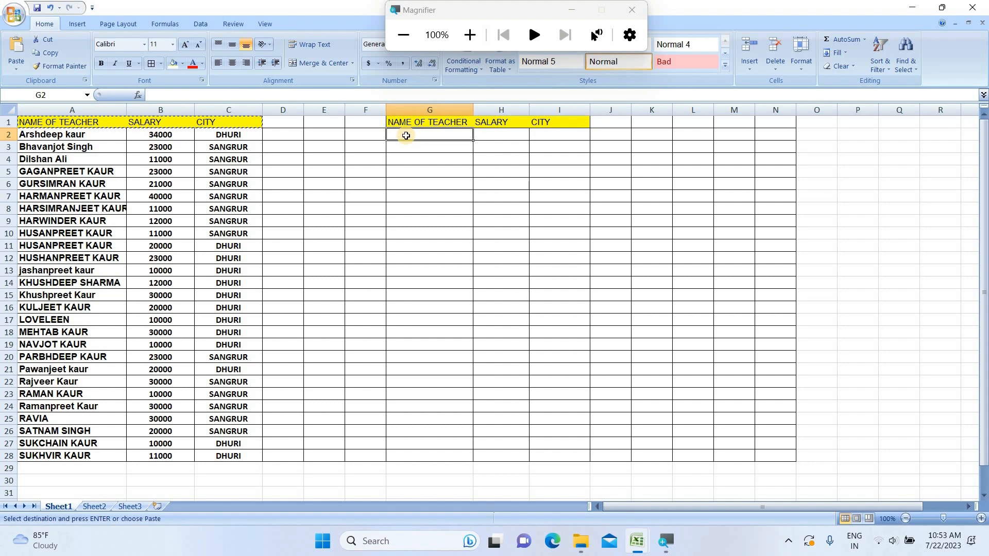
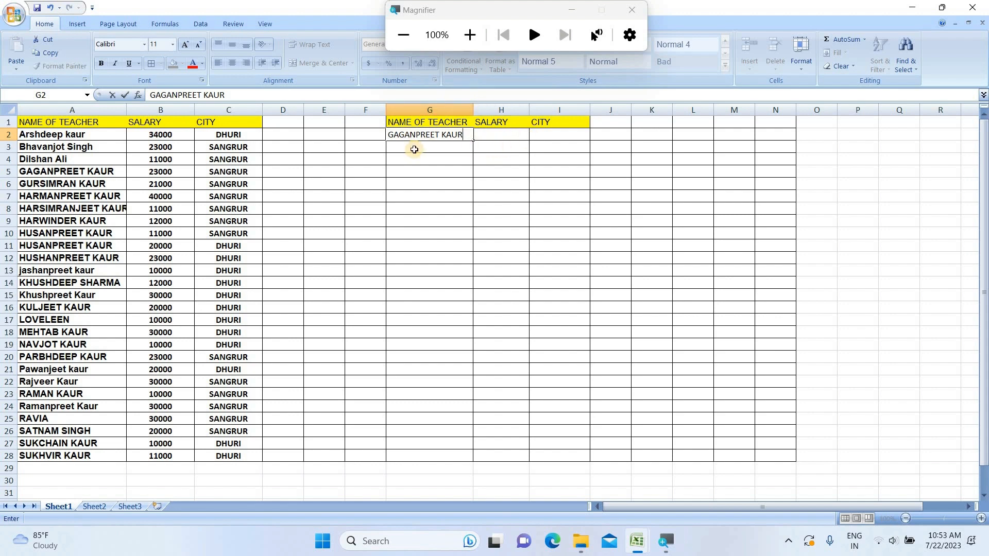
click(500, 135)
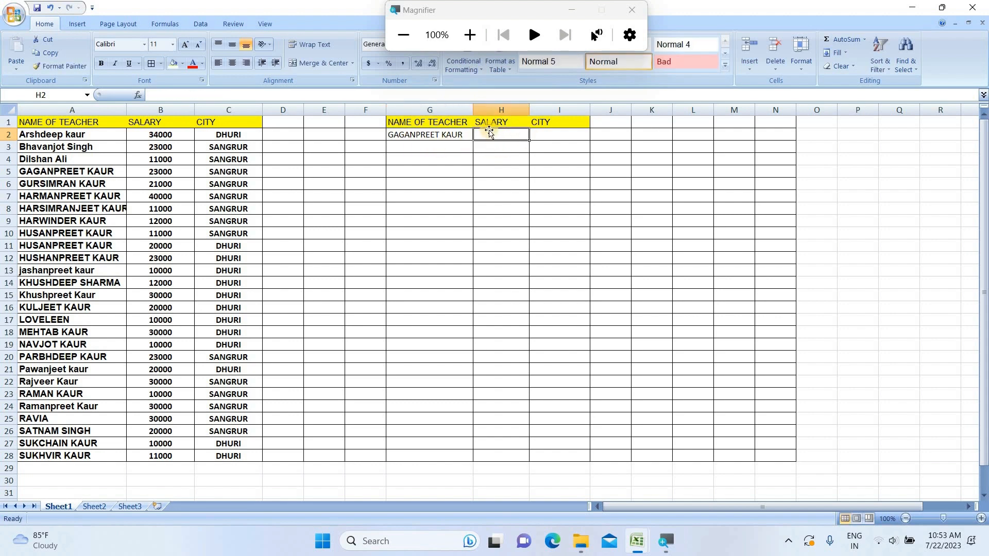
Step: Start a LOOKUP formula in H2 with G2 as the lookup value
click(470, 35)
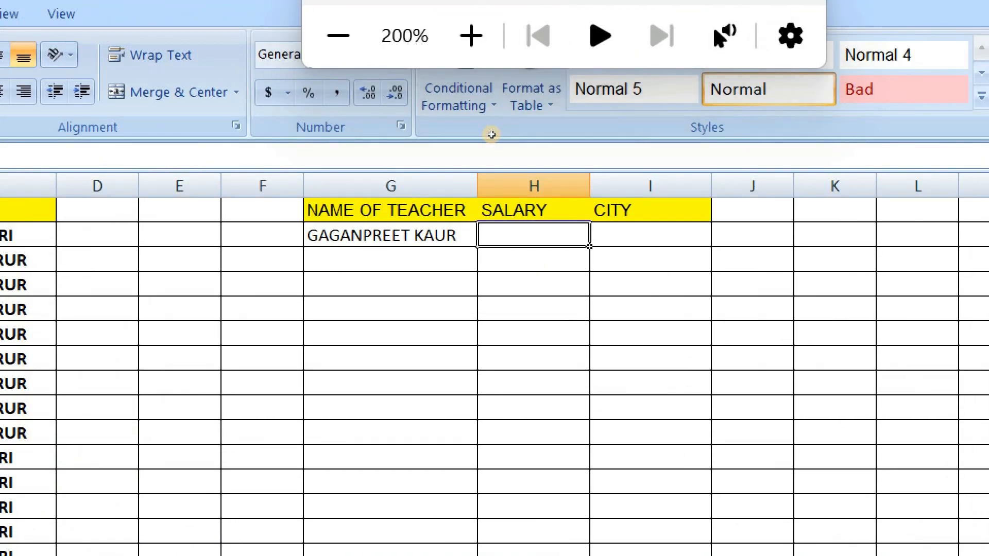
text(=)
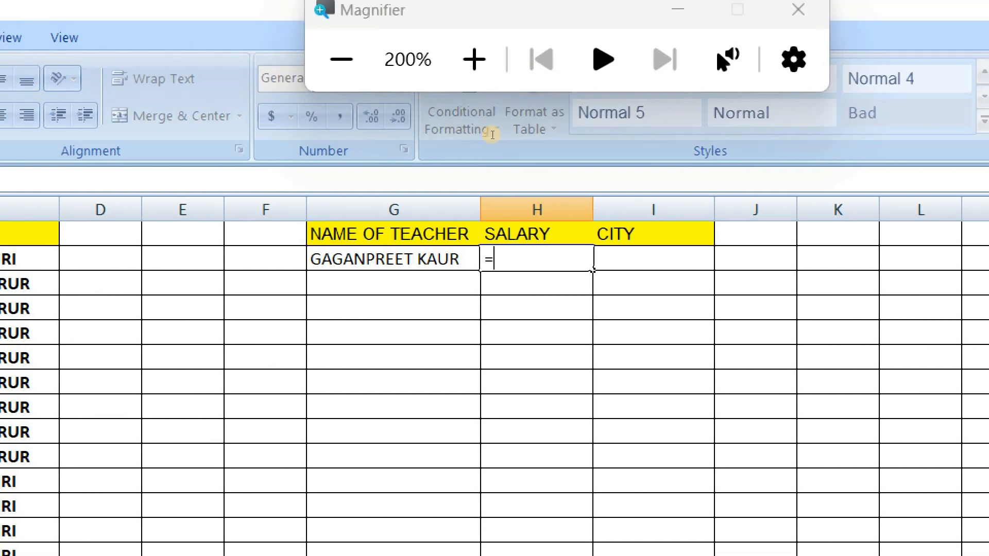
text(LO)
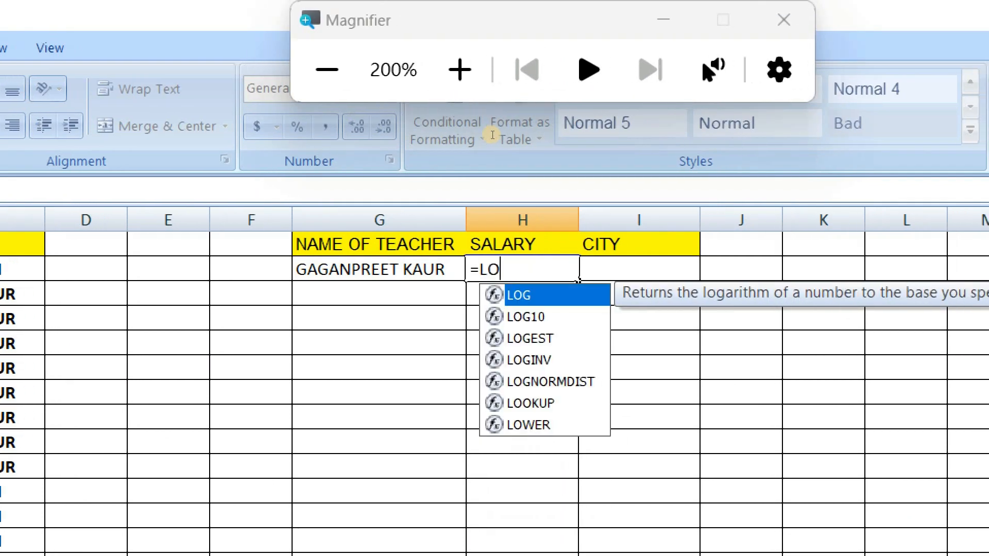
text(OKUP)
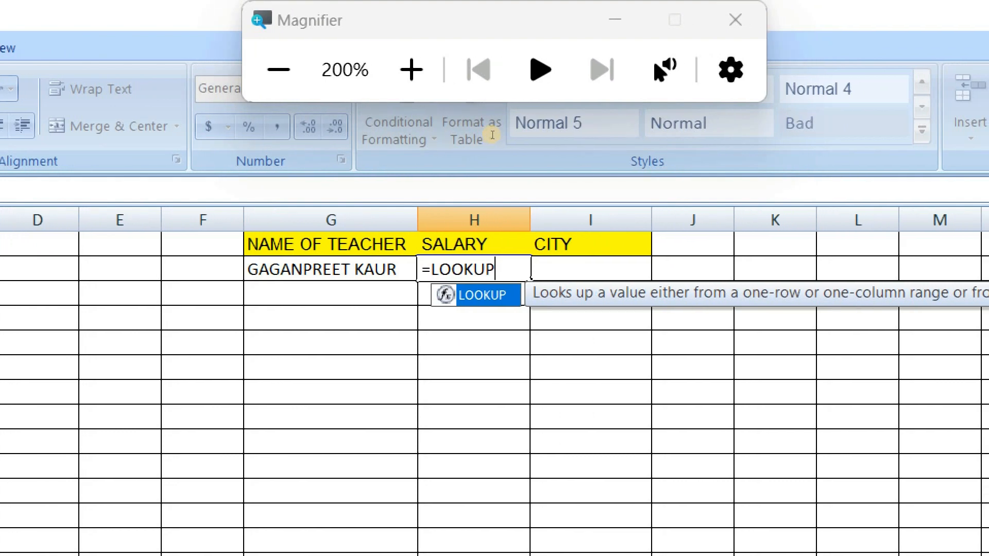
text(()
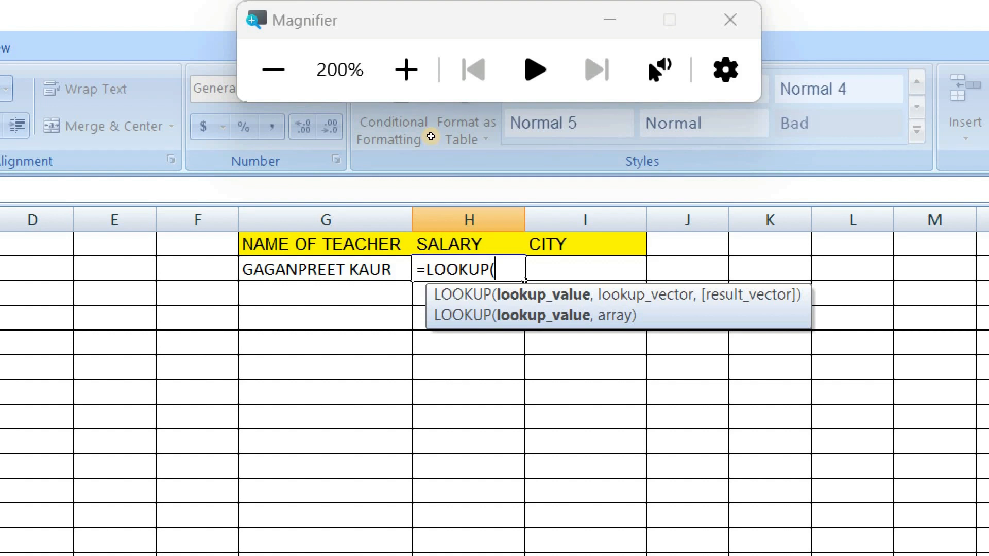
key(Left)
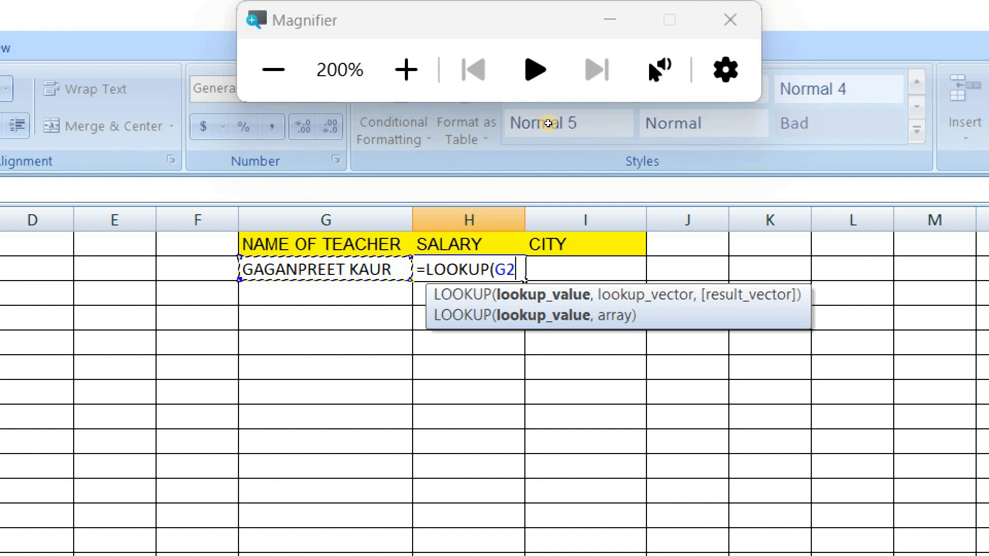
text(,)
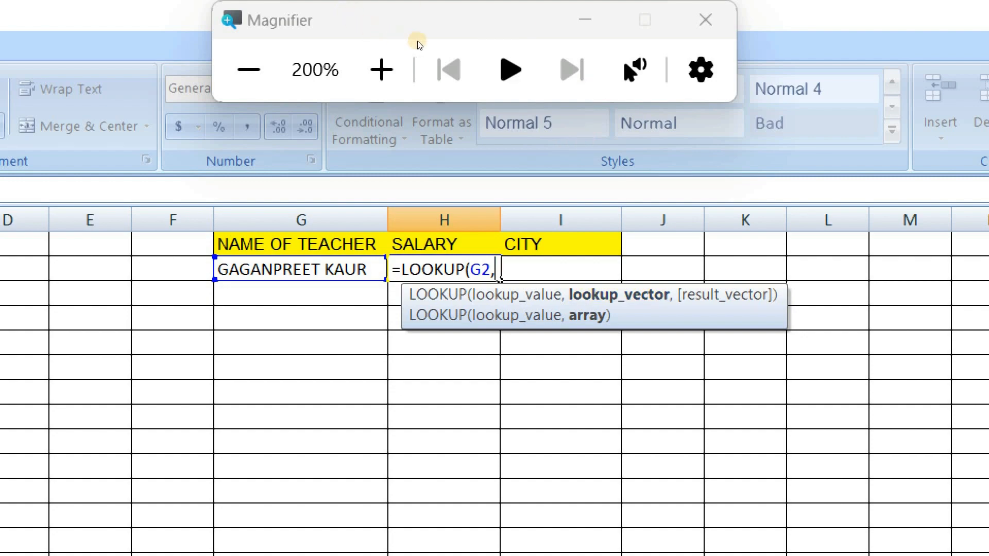
Step: Add the teacher table A1:C28 as the LOOKUP formula's second argument, followed by a comma
click(249, 70)
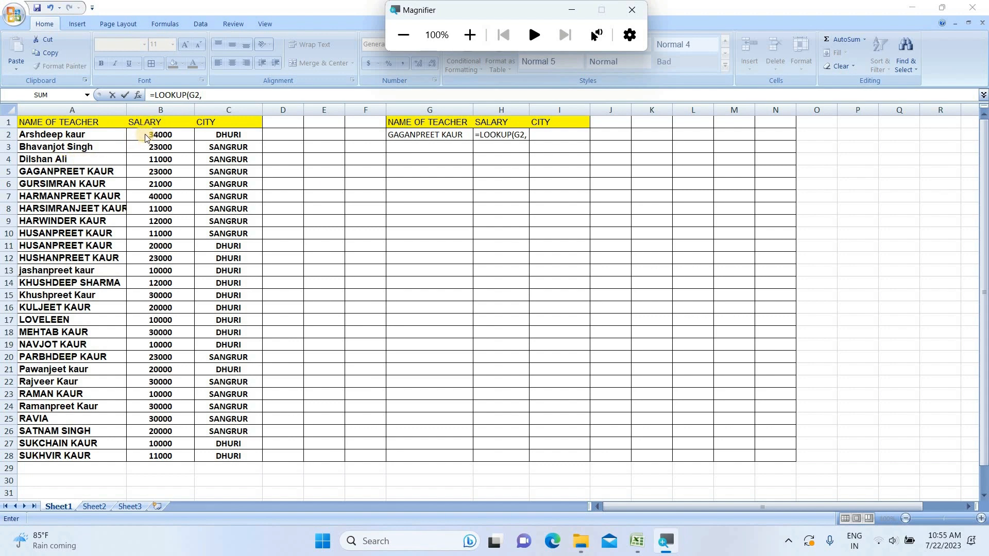
click(51, 132)
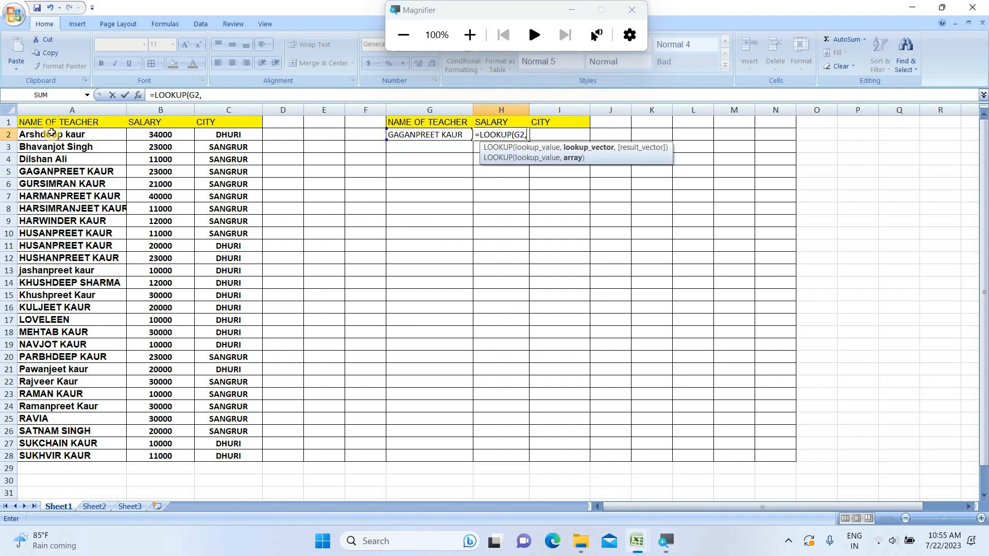
click(24, 121)
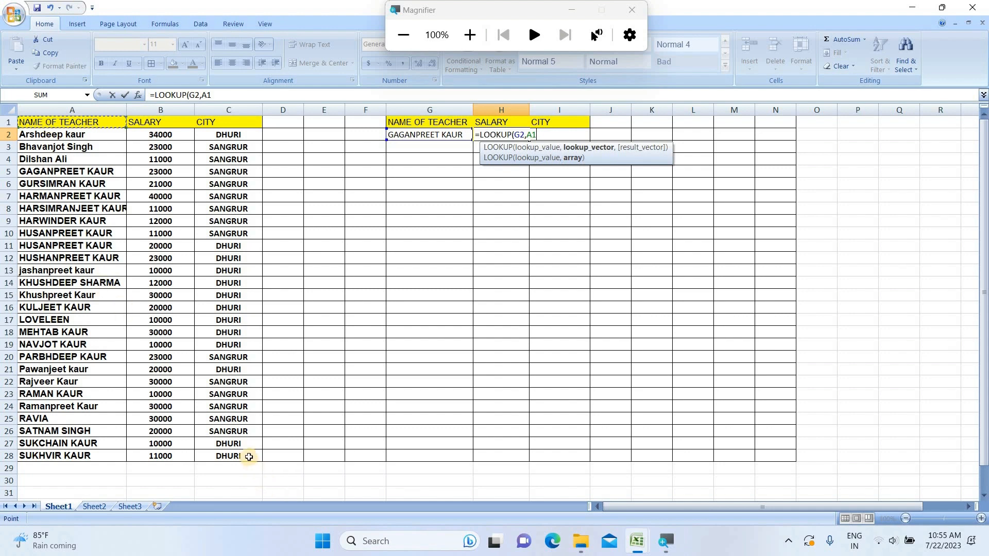
shift+click(247, 456)
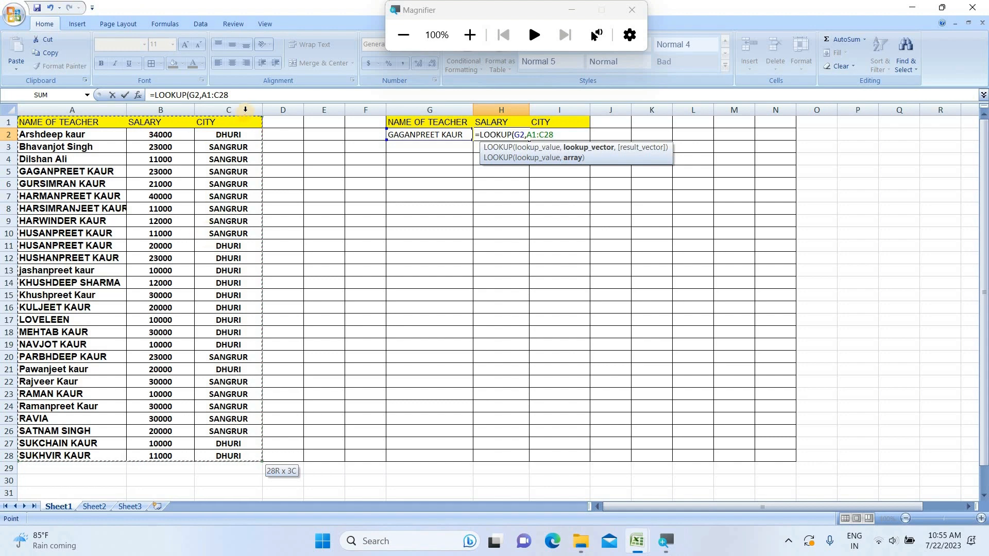
click(474, 37)
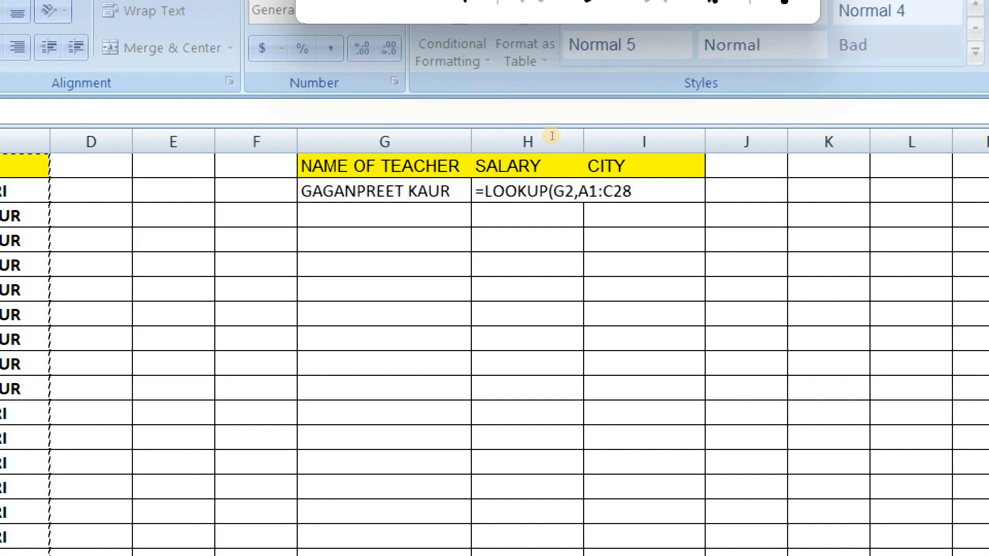
key(super+minus)
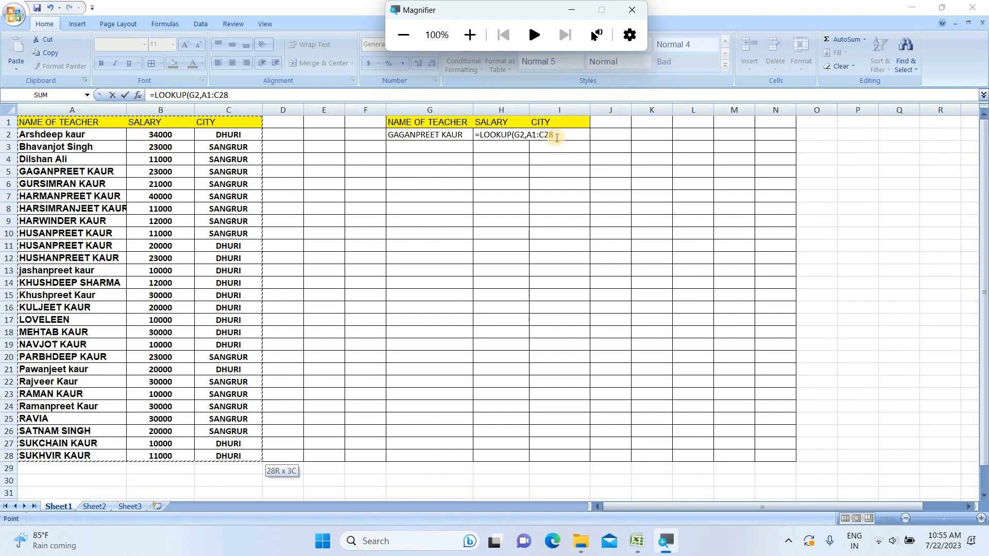
click(556, 138)
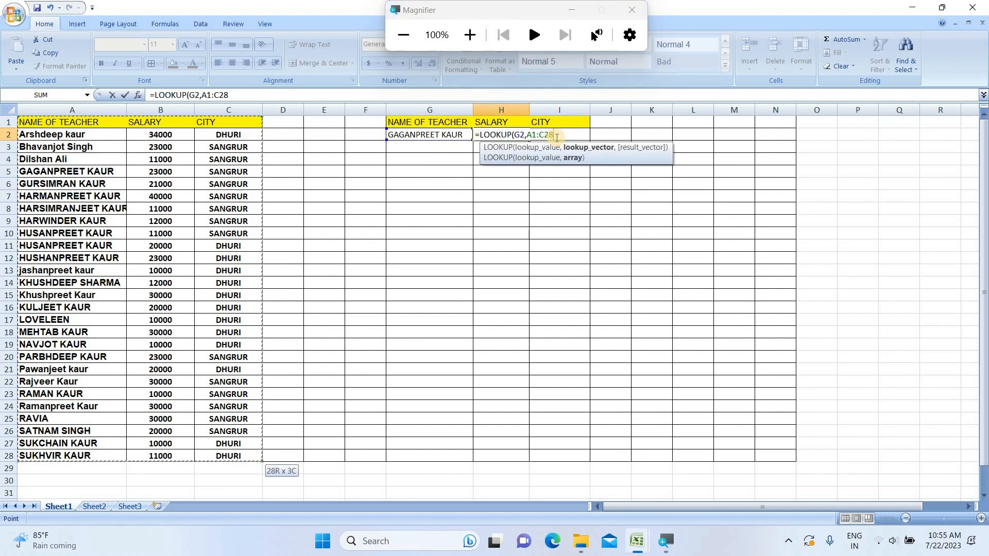
text(,)
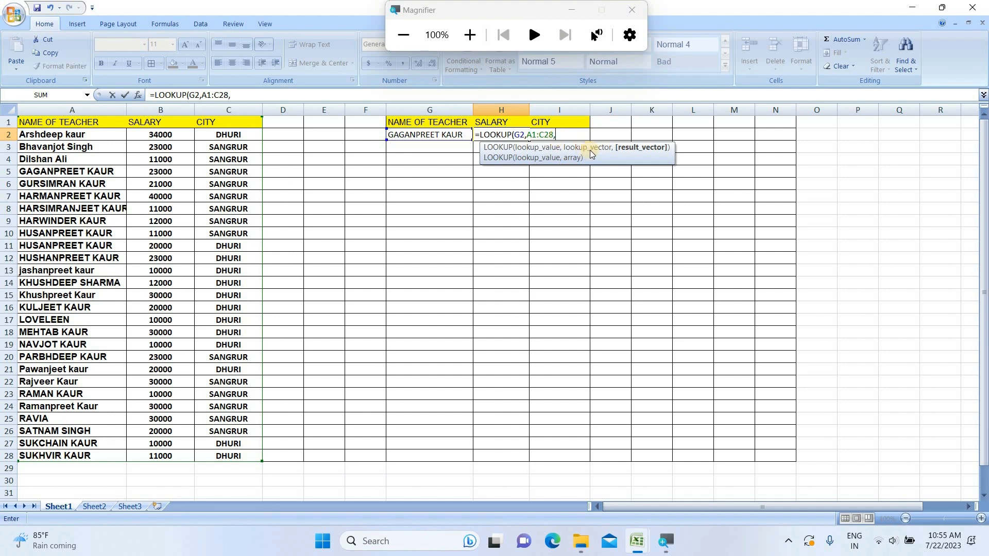
Step: Add the salary column B1:B28 as the result vector, close the parenthesis and enter the formula in H2
click(470, 35)
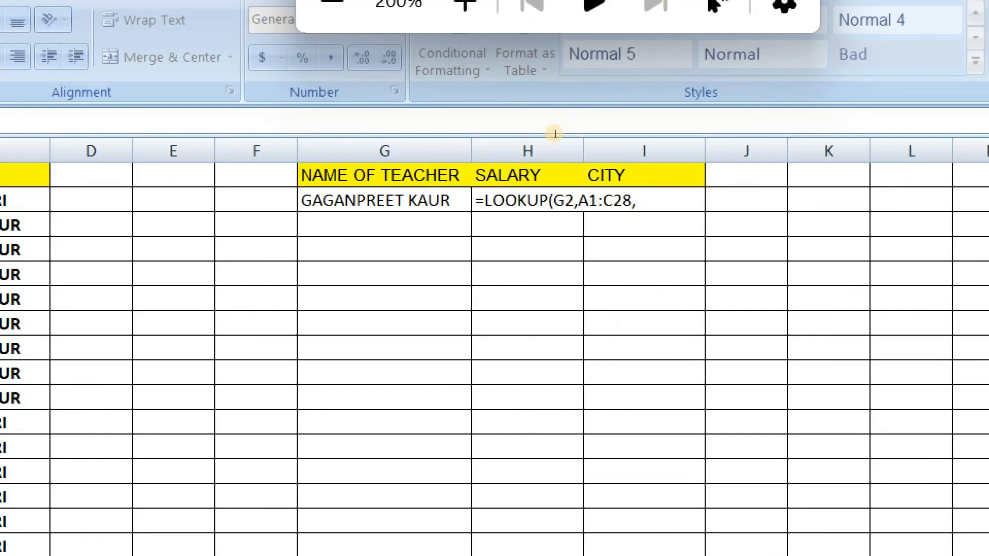
click(556, 134)
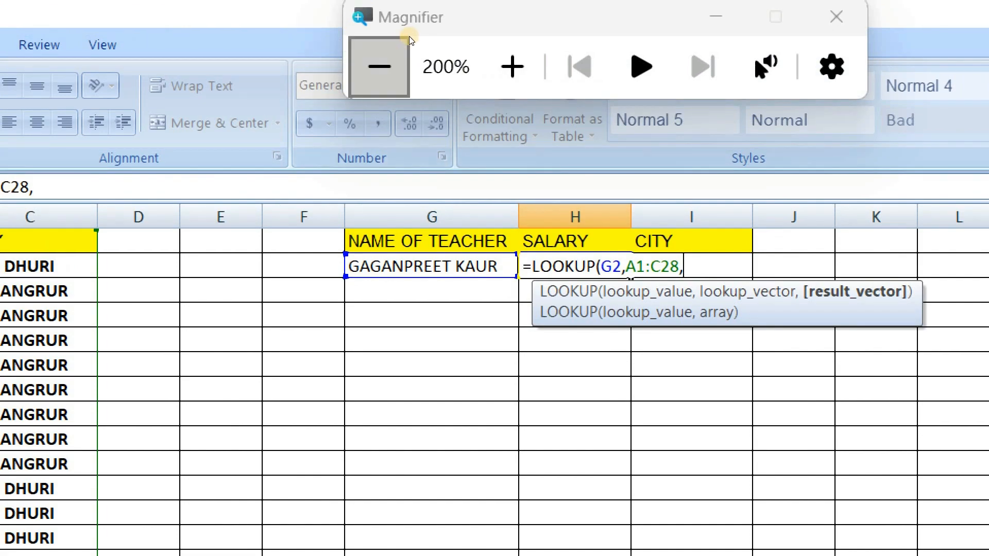
click(408, 38)
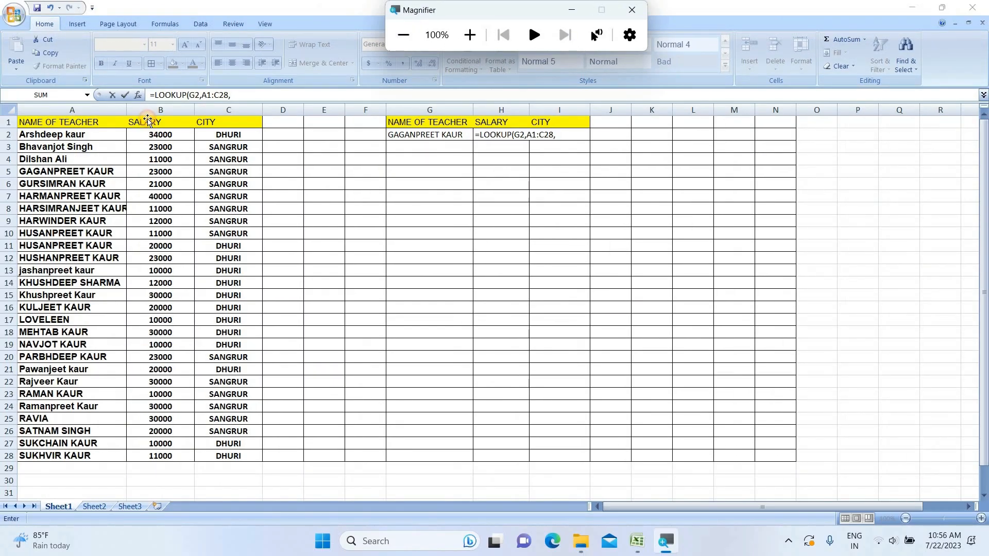
click(150, 124)
click(158, 123)
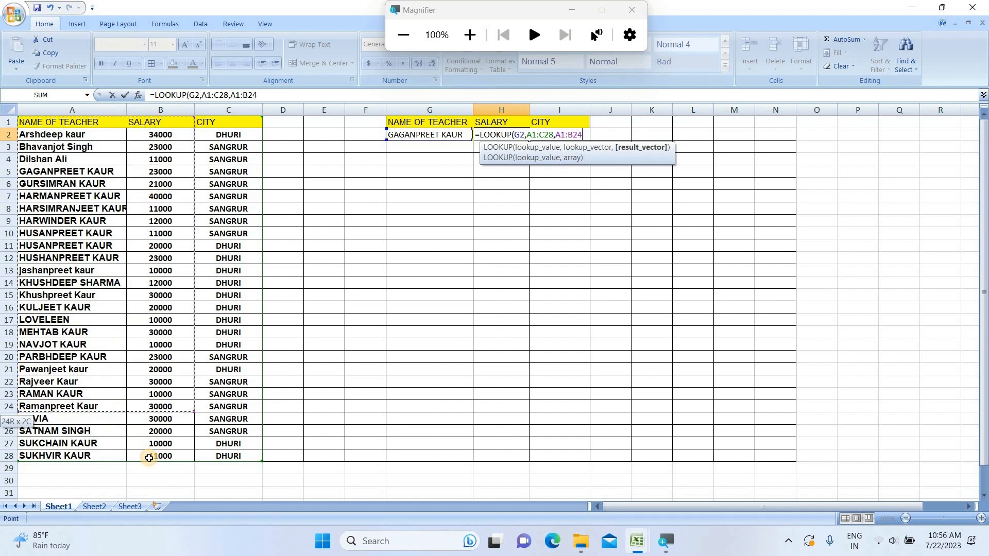
shift+click(150, 458)
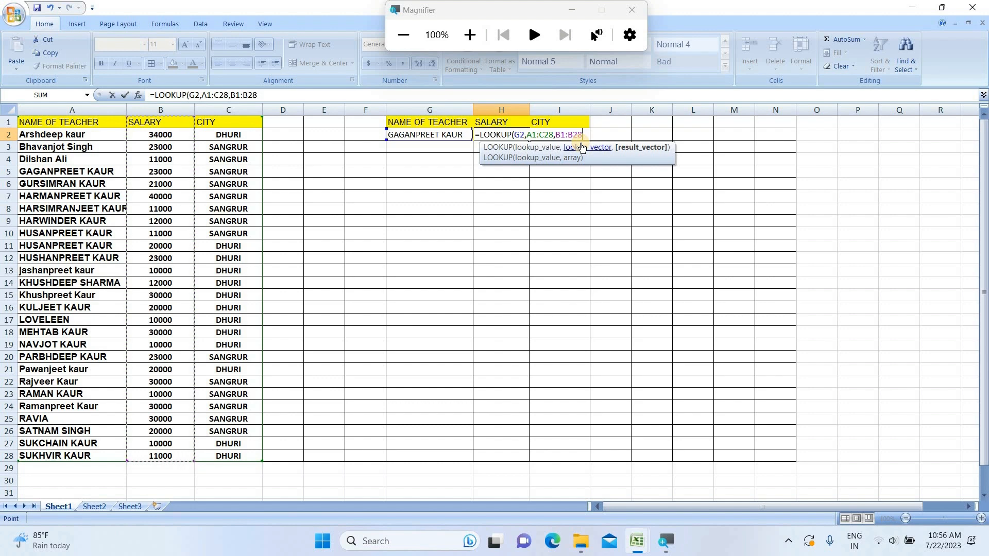
text())
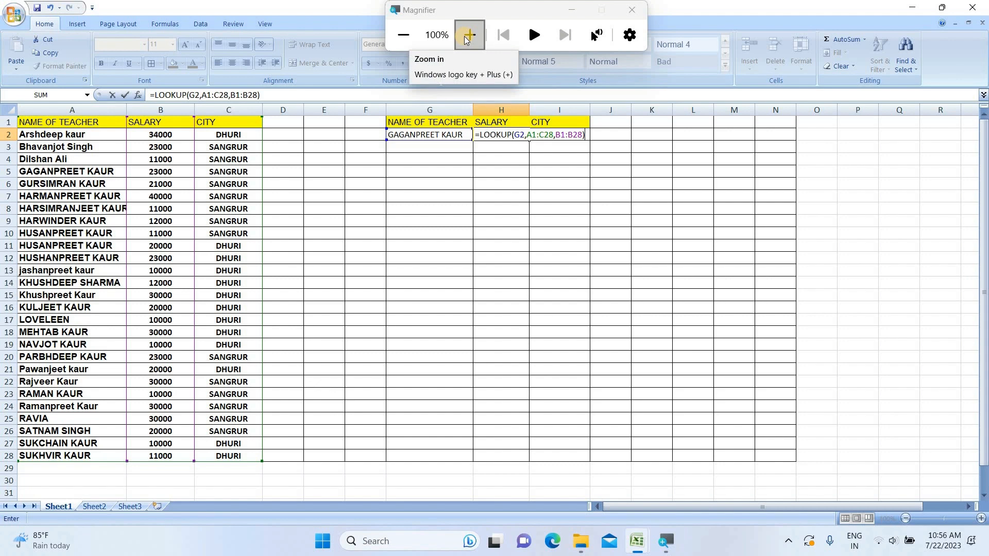
key(Return)
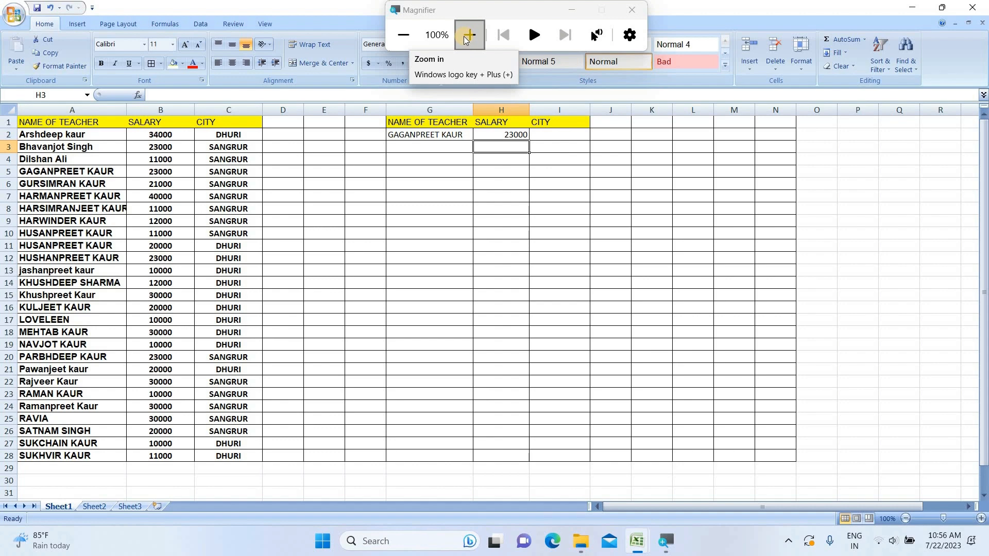
click(465, 38)
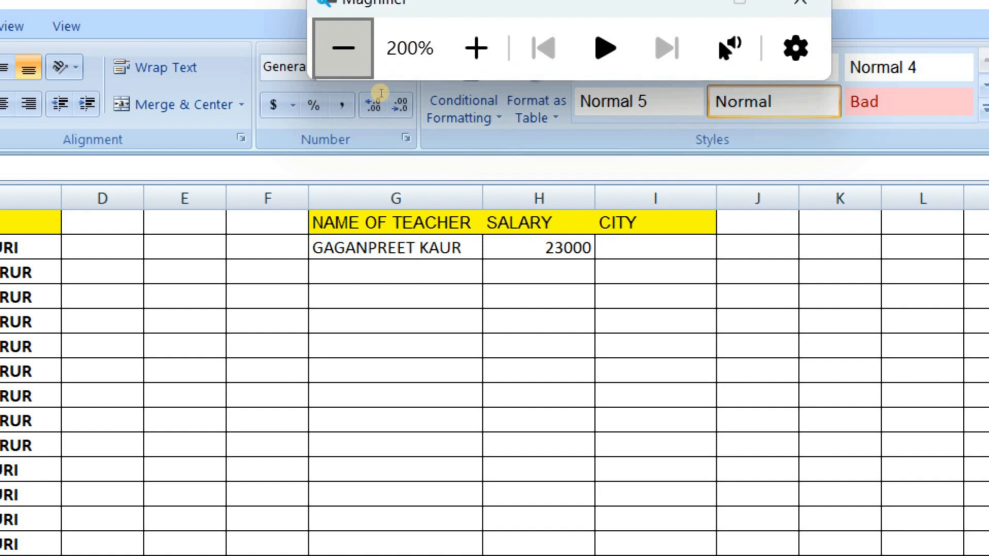
click(343, 46)
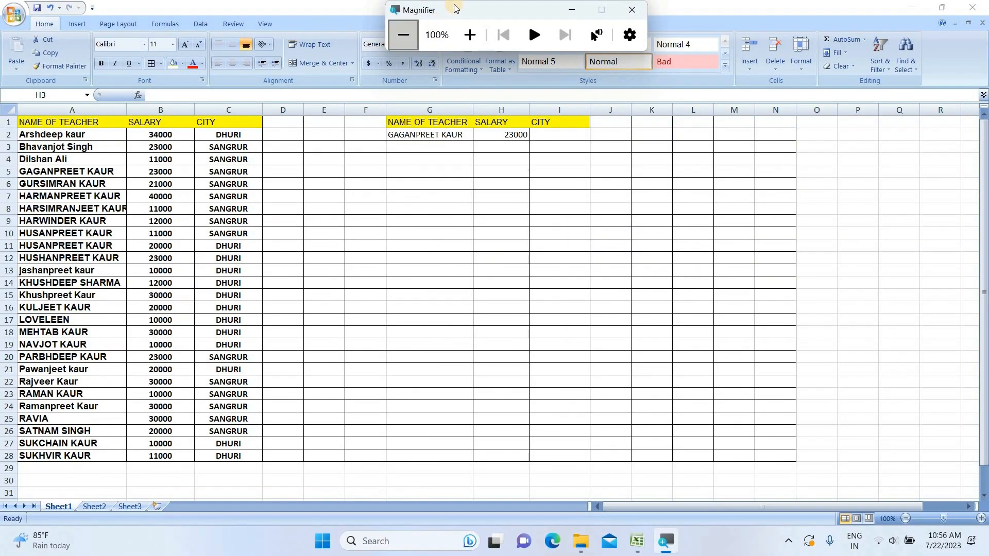
drag(454, 8, 68, 9)
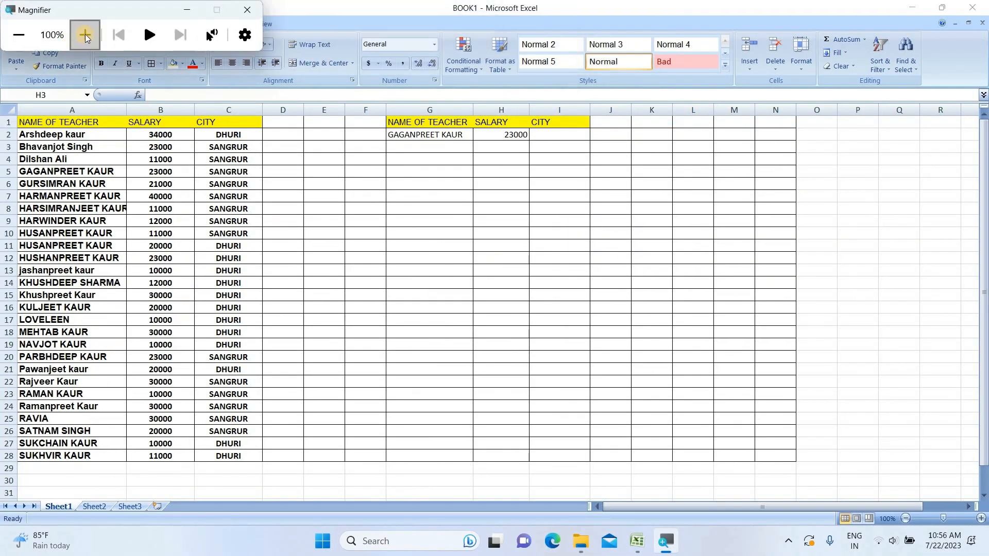
click(86, 34)
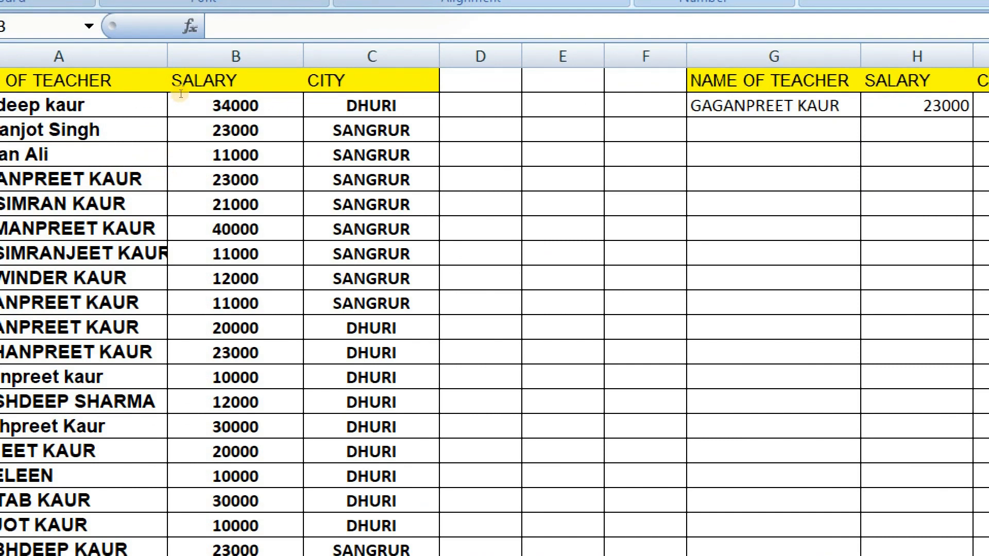
key(super+minus)
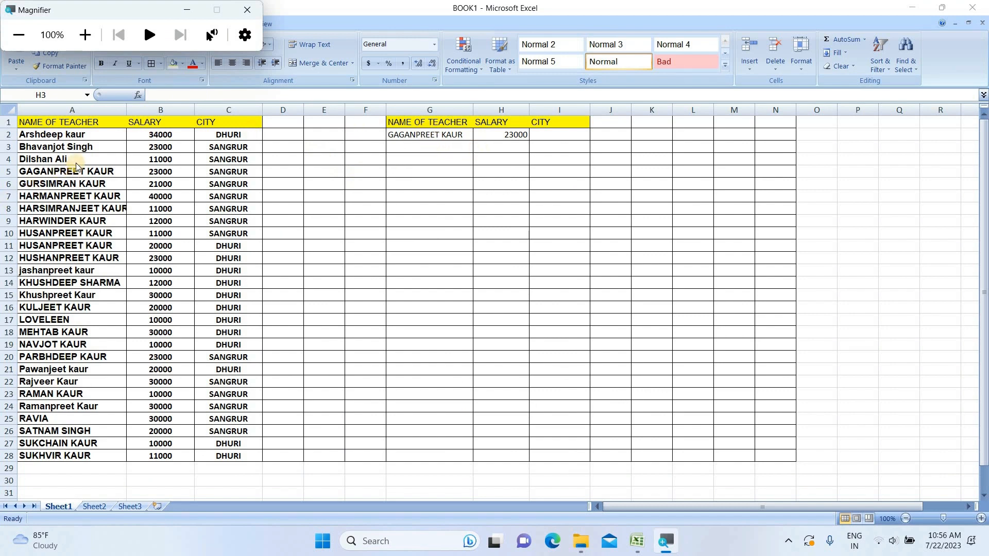
click(464, 134)
click(464, 133)
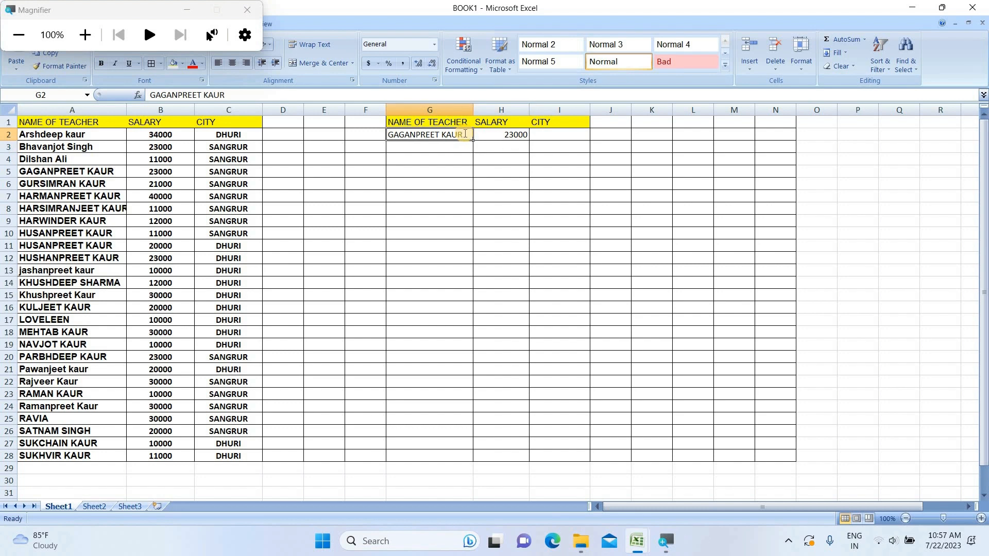
key(BackSpace)
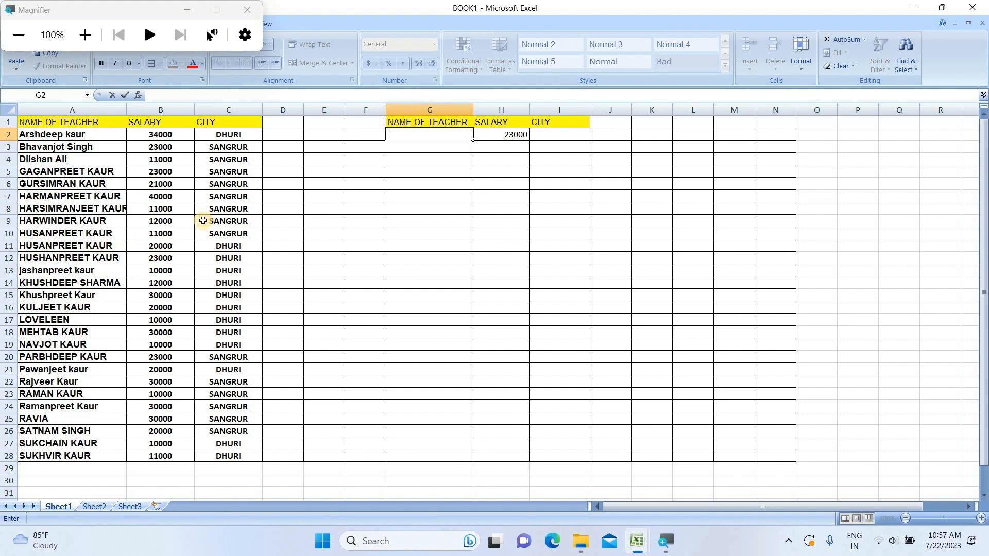
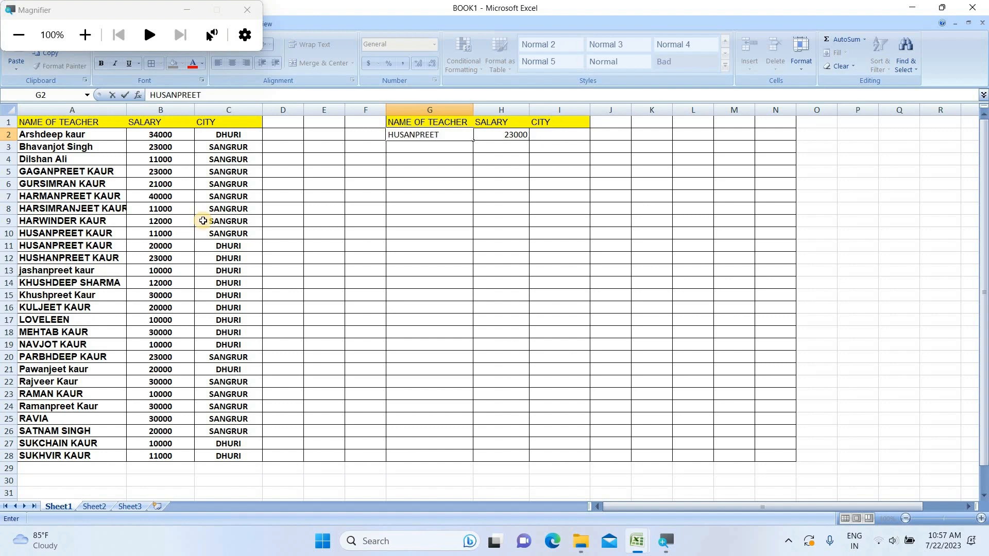
key(Return)
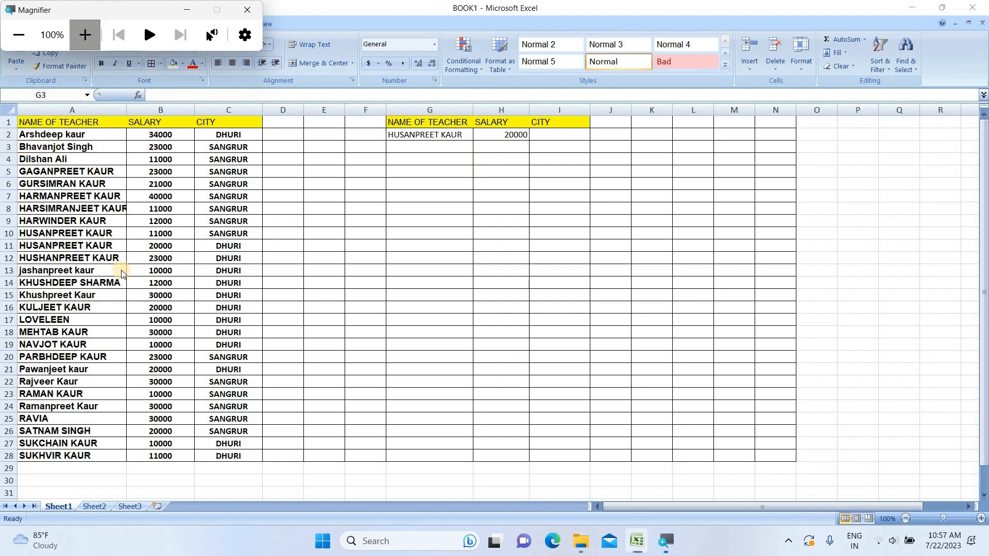
click(85, 35)
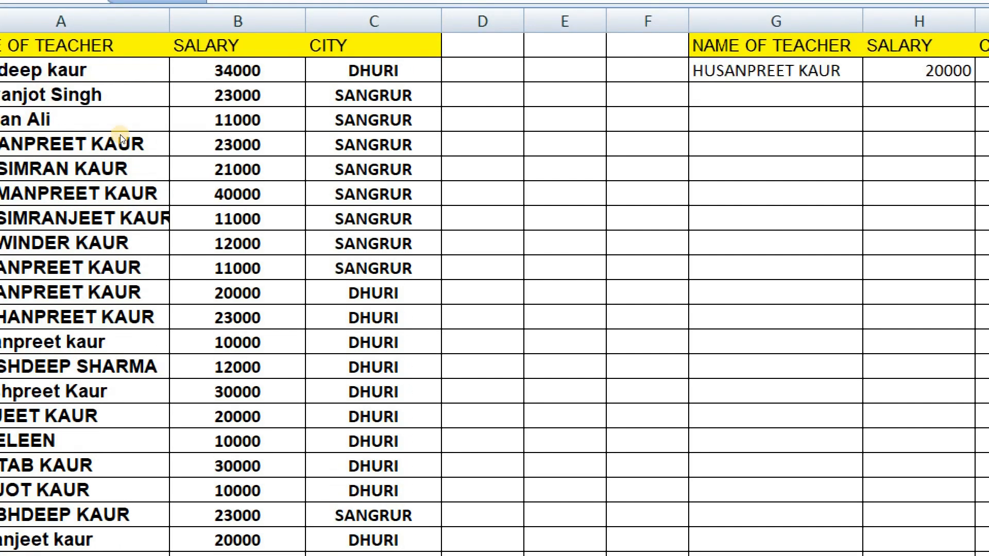
key(super+minus)
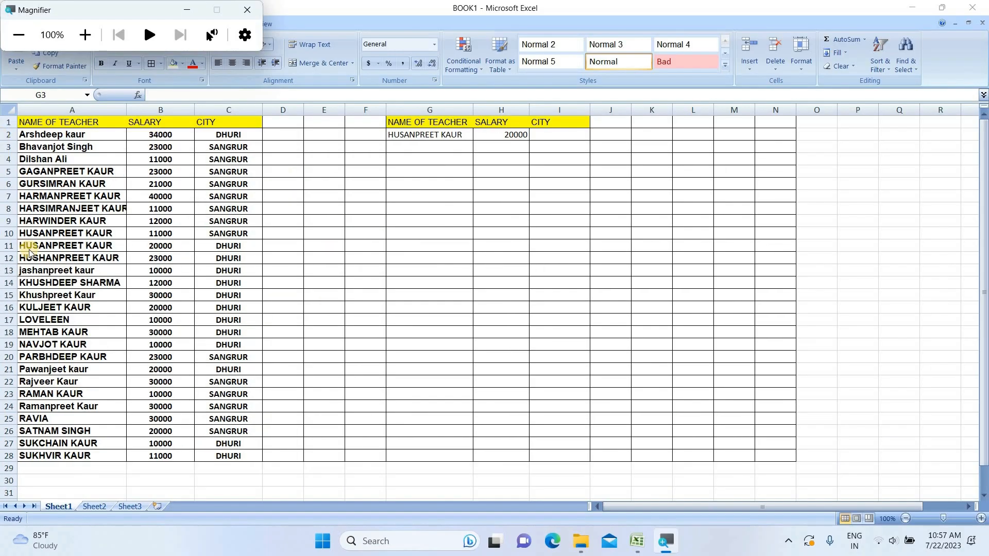
click(134, 246)
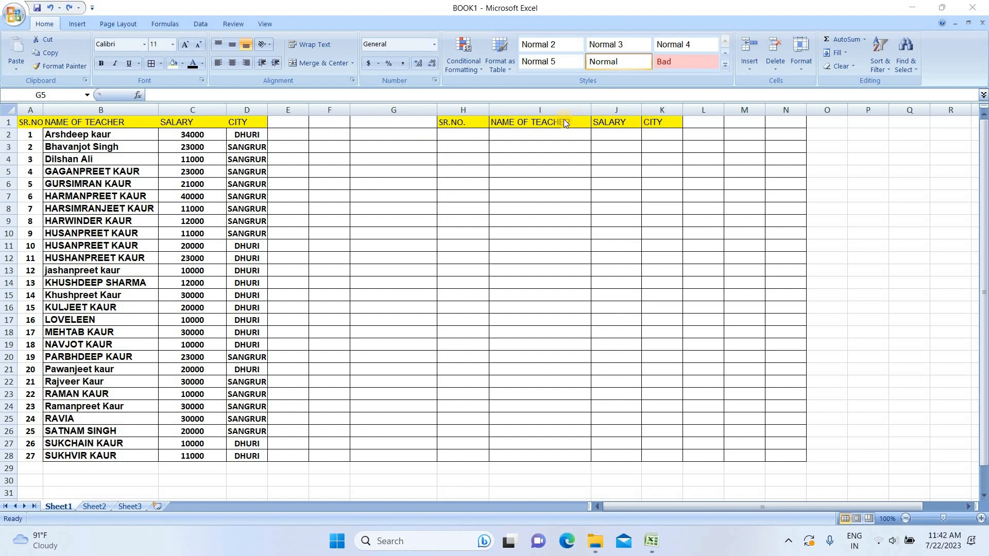
Step: Enter the serial number 9 in cell H2 under SR.NO
click(455, 134)
click(456, 134)
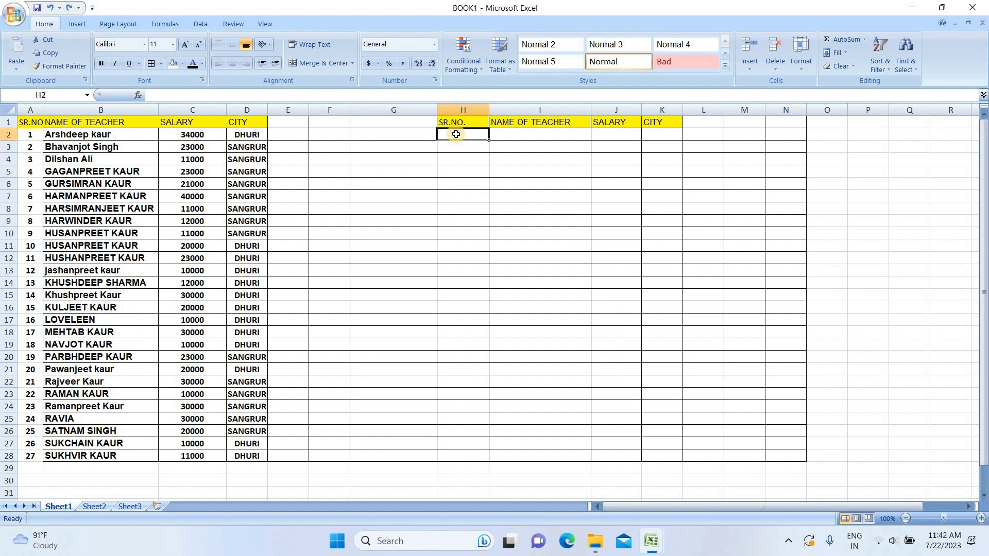
text(9)
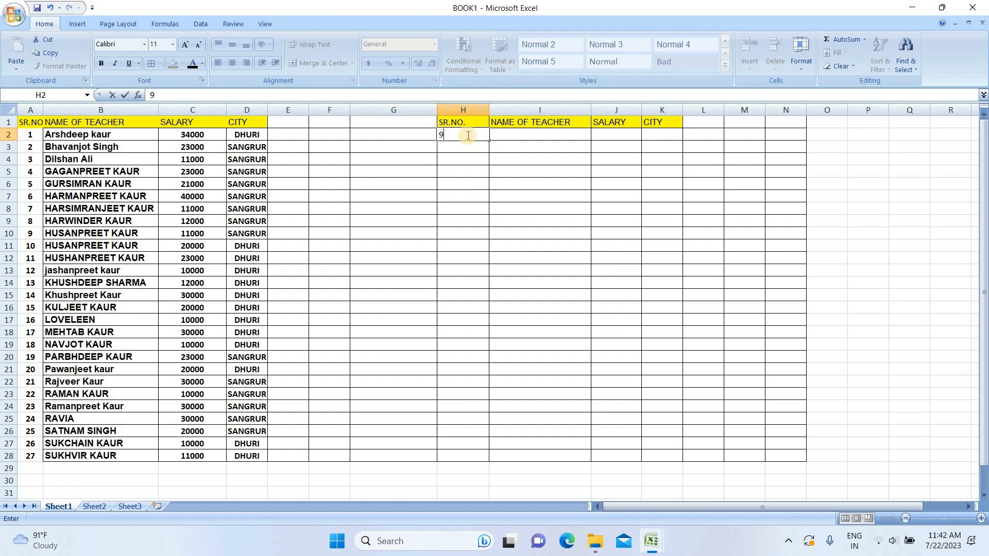
click(525, 134)
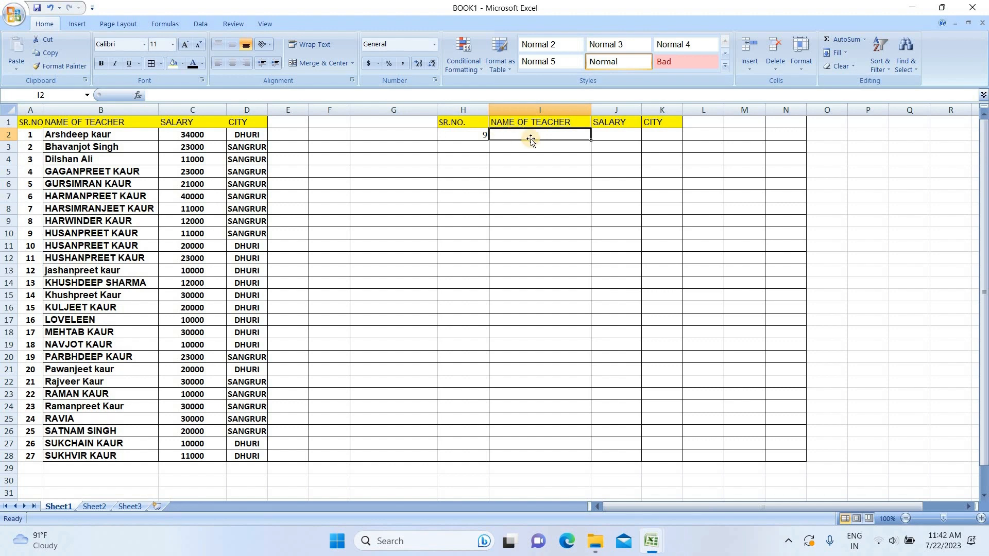
Step: Begin a VLOOKUP formula in I2 with the serial number in H2 as the lookup value
key(super+plus)
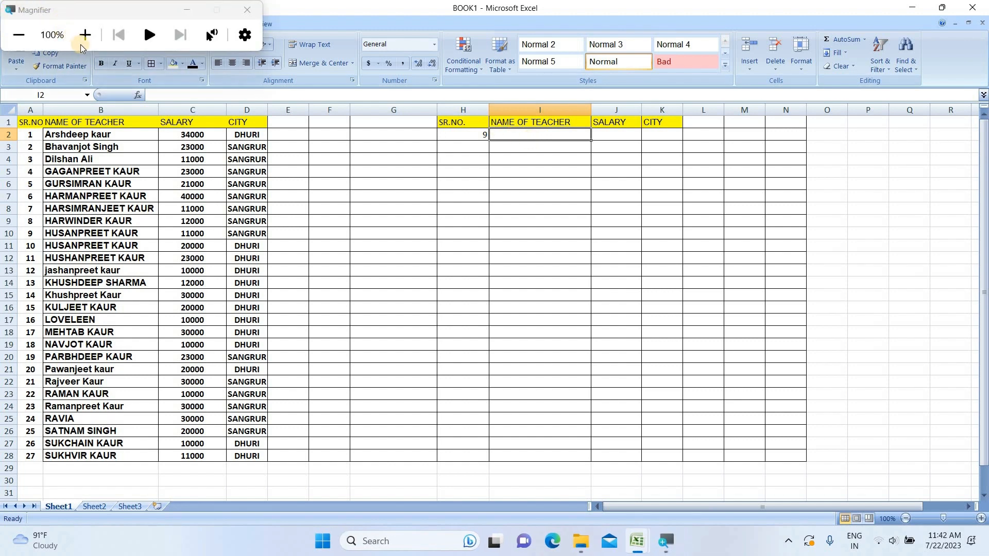
click(84, 35)
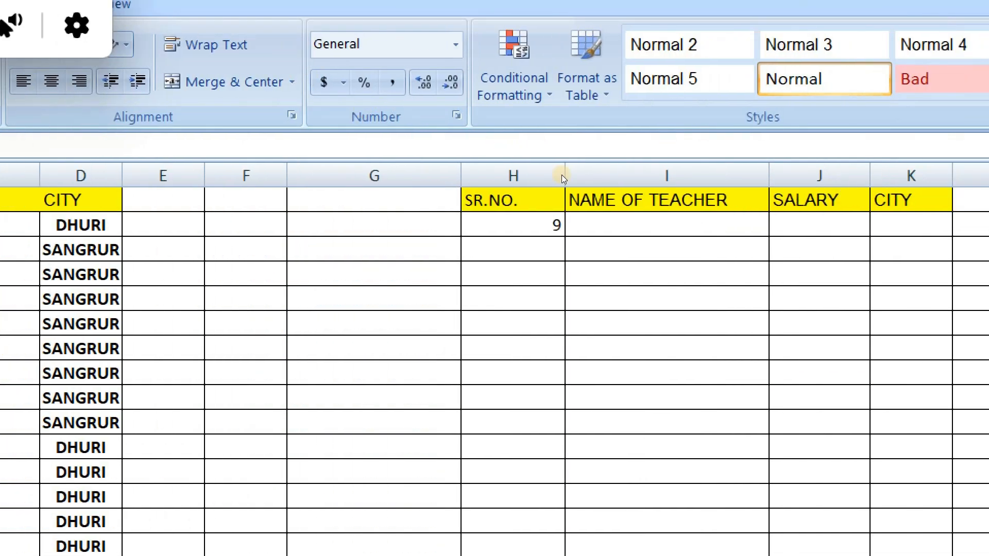
double_click(524, 131)
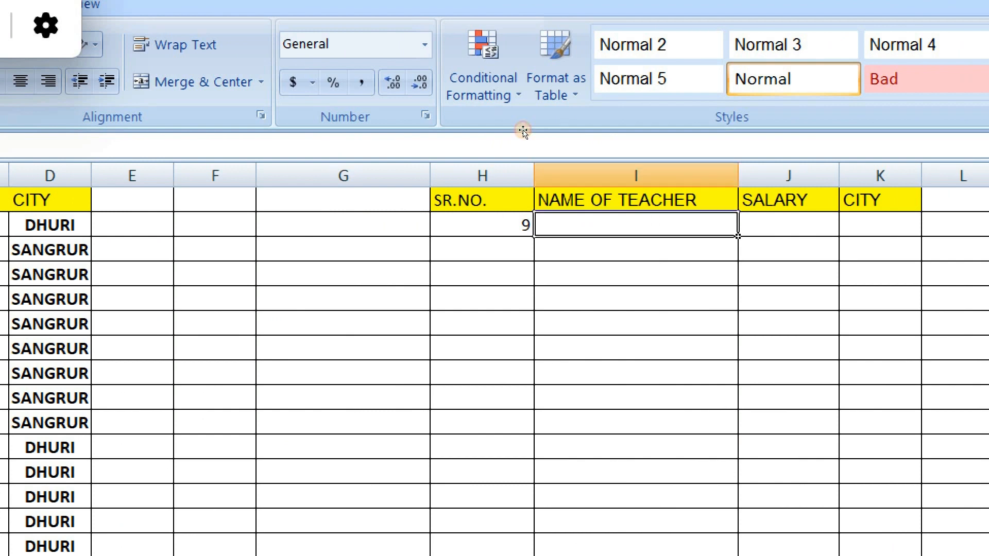
key(Down)
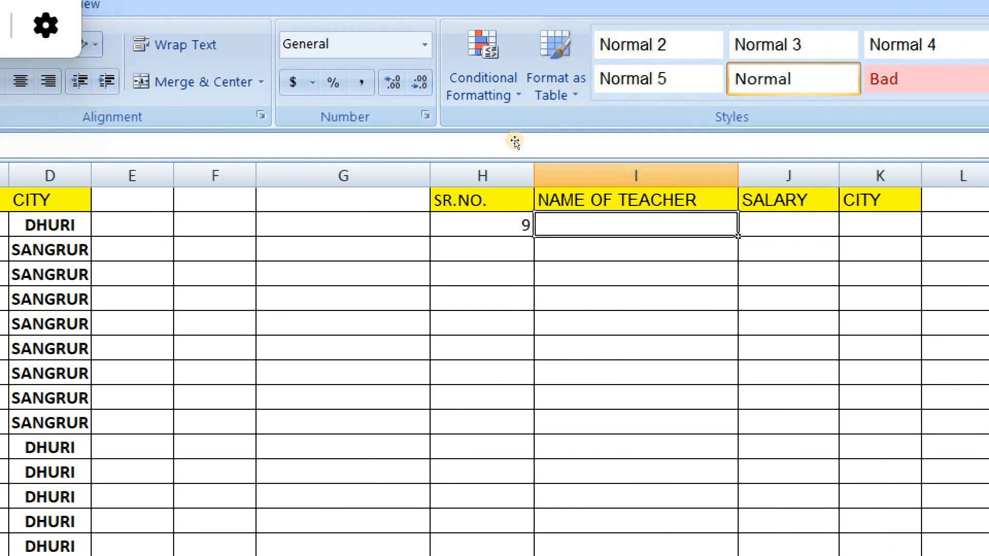
text(=LO)
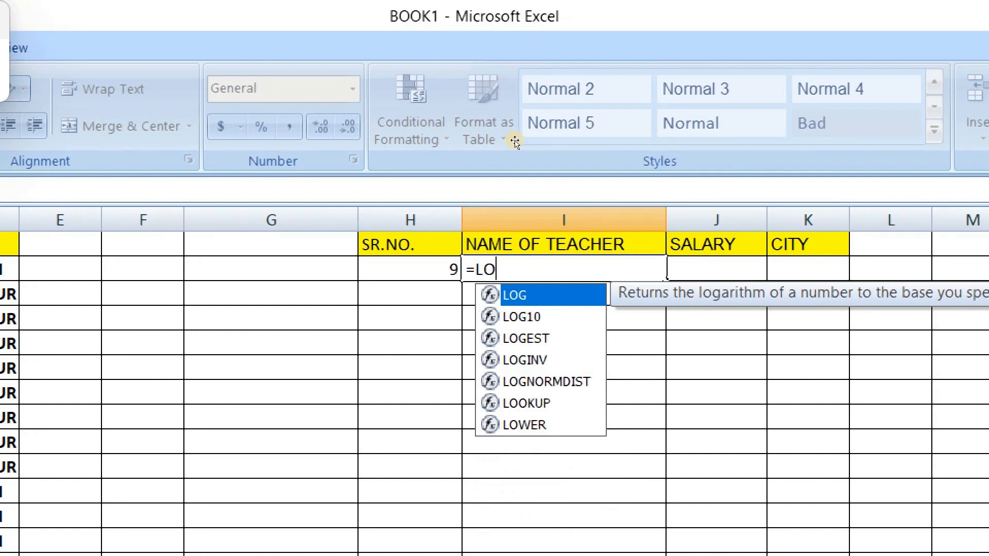
key(BackSpace)
key(BackSpace)
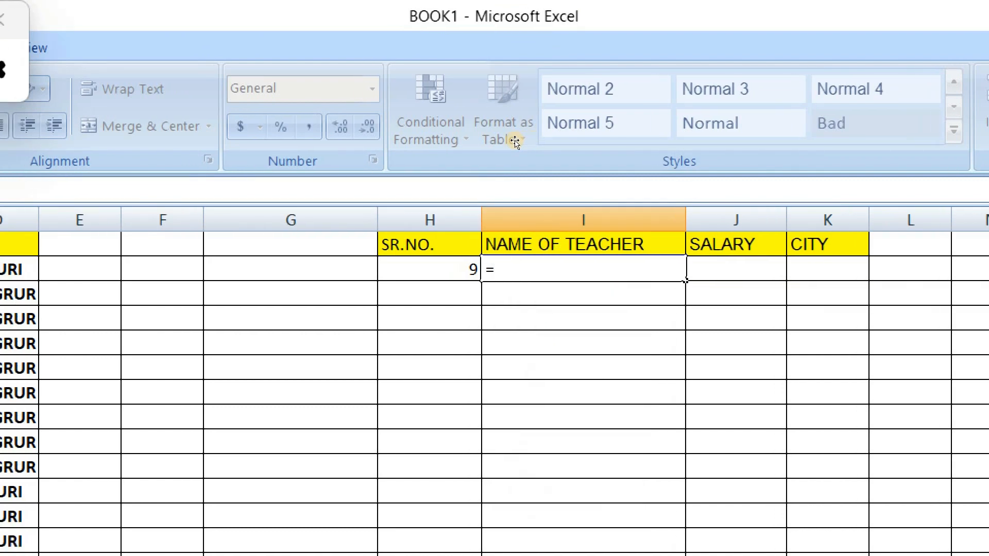
text(VLOOKU)
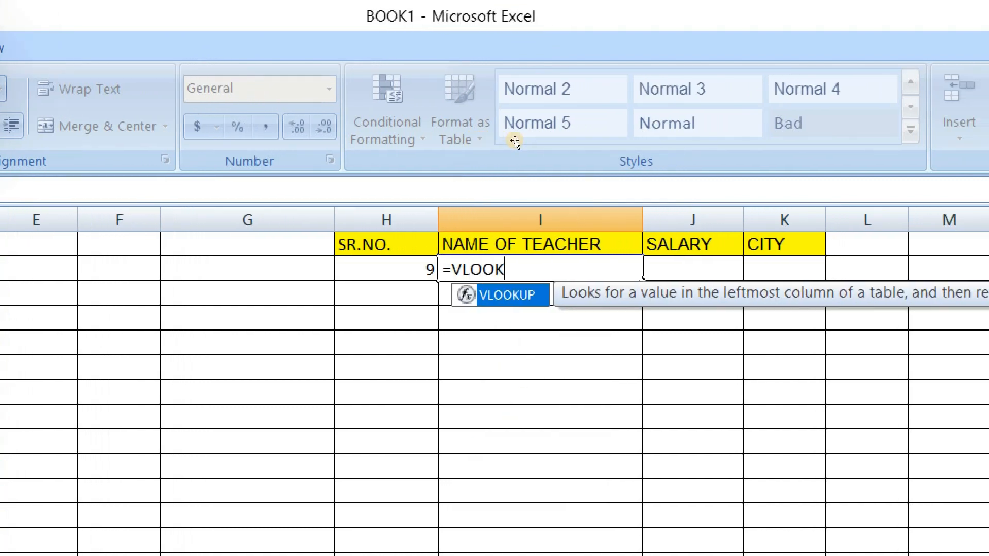
text(P()
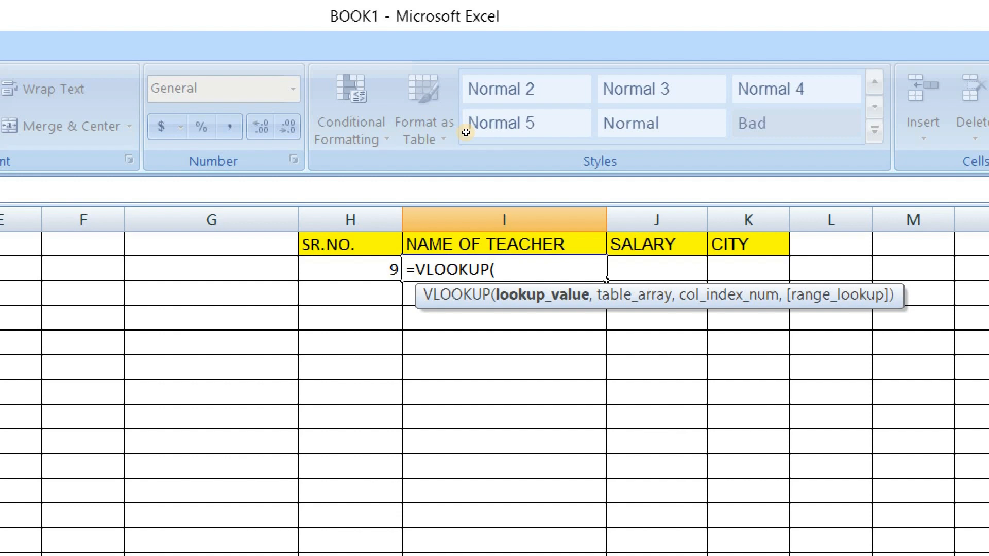
key(Left)
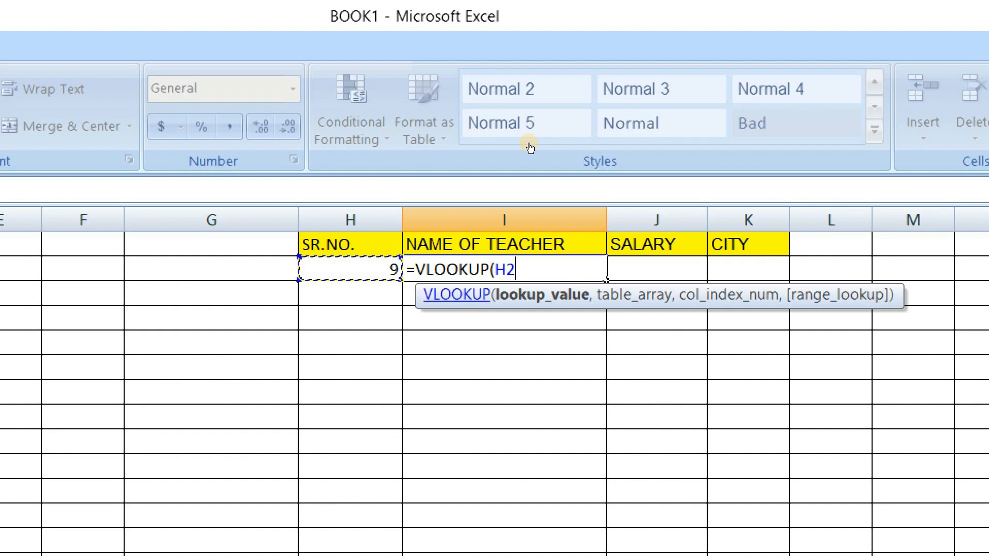
text(,)
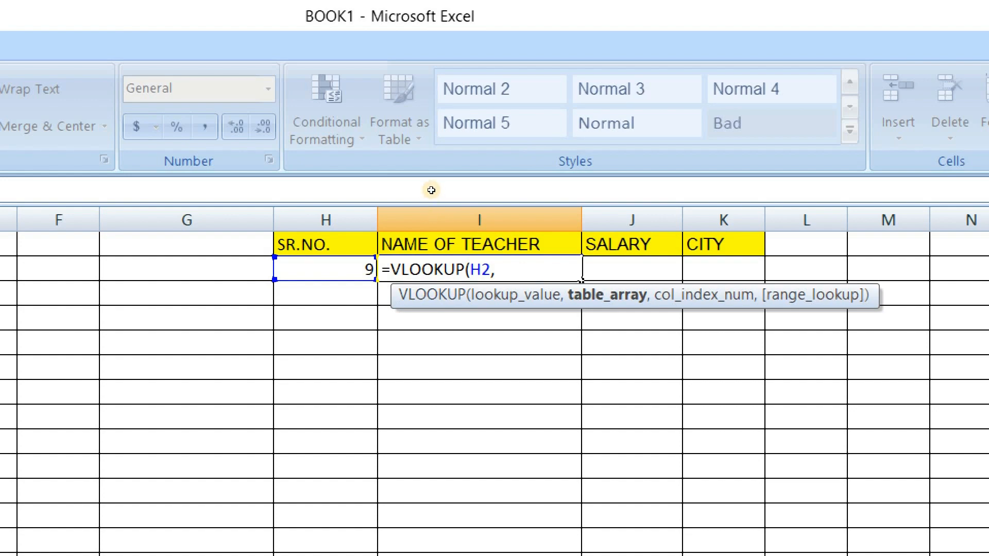
Step: Add the teacher table A1:D28 as the table array, followed by a comma
key(super+minus)
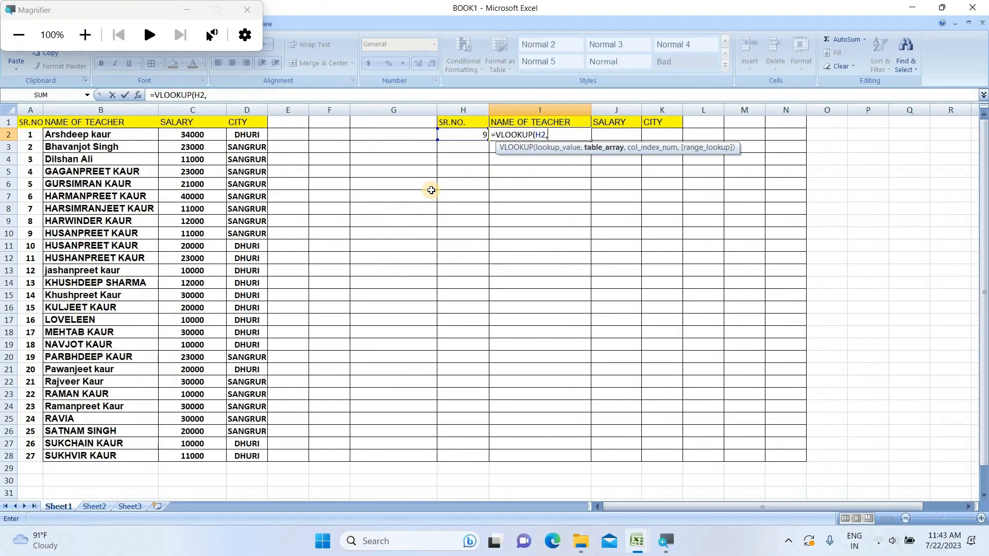
click(35, 122)
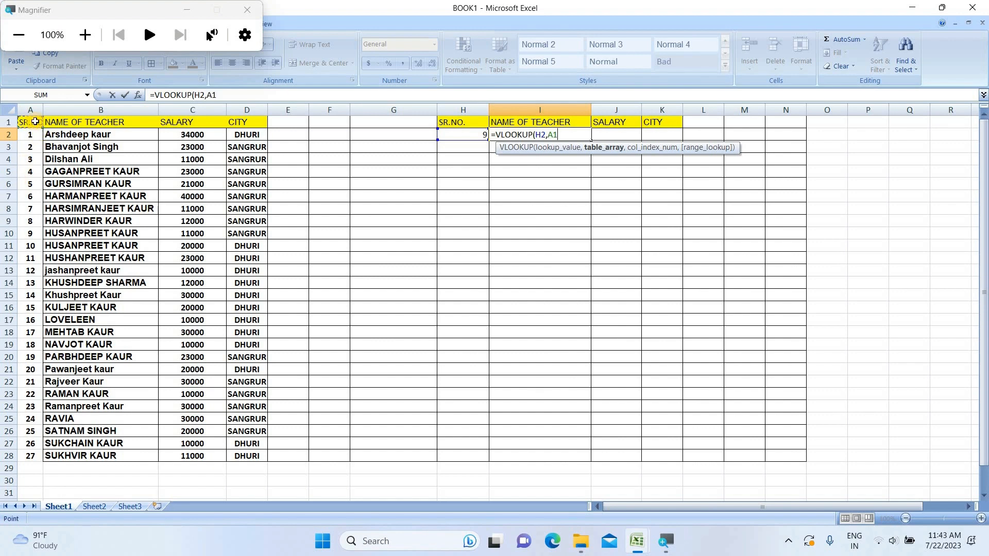
shift+click(249, 459)
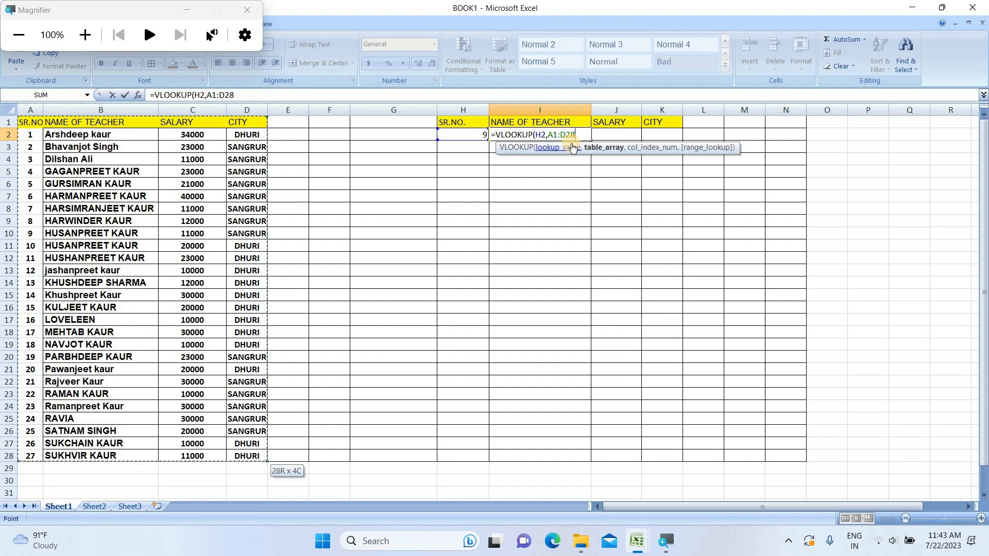
text(,)
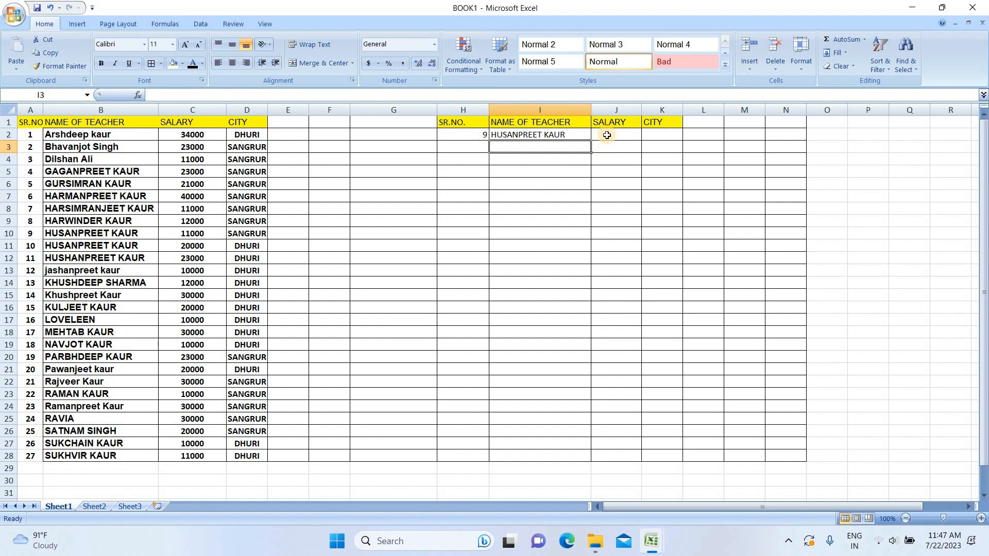
Step: Start a VLOOKUP formula in J2 under SALARY with H2 as the lookup value
click(607, 135)
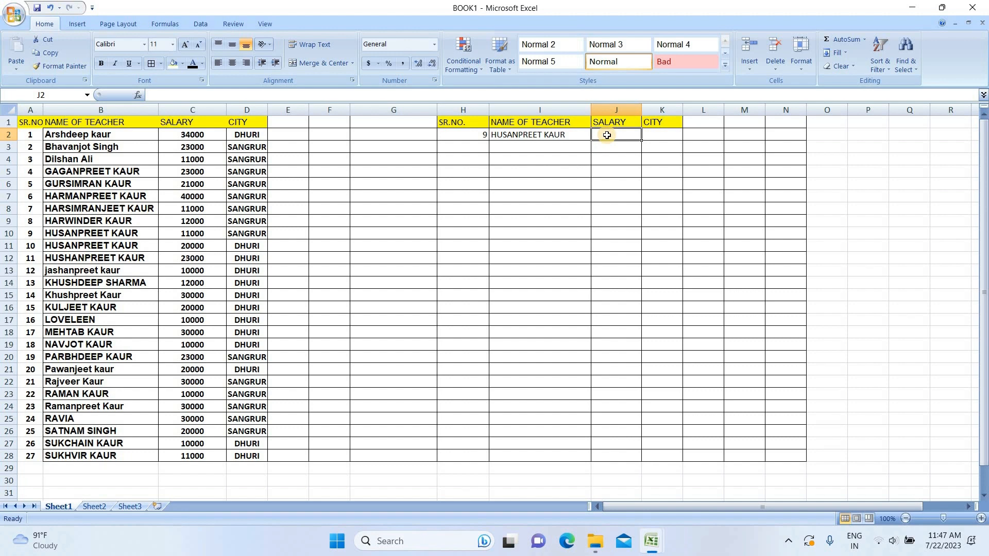
text(=V)
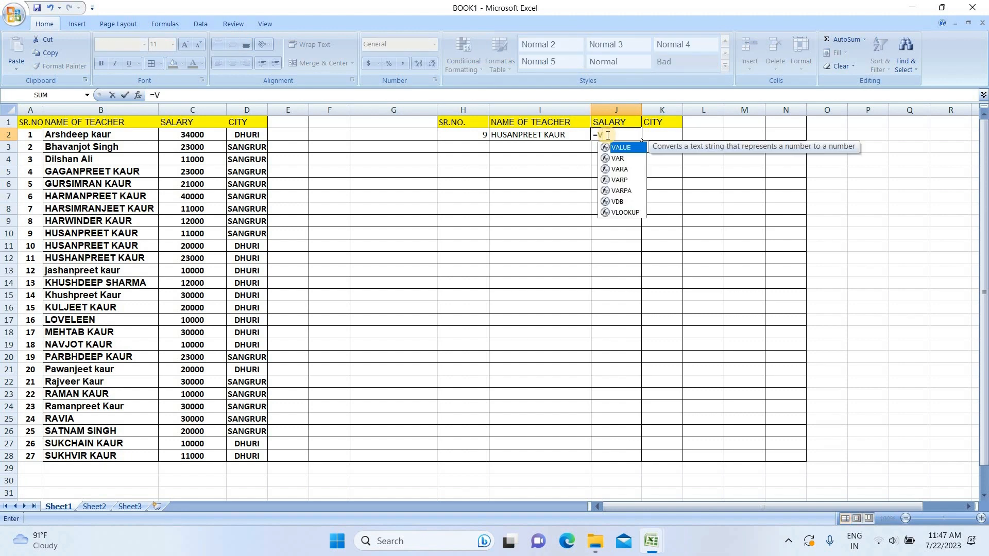
text(LOOKUP)
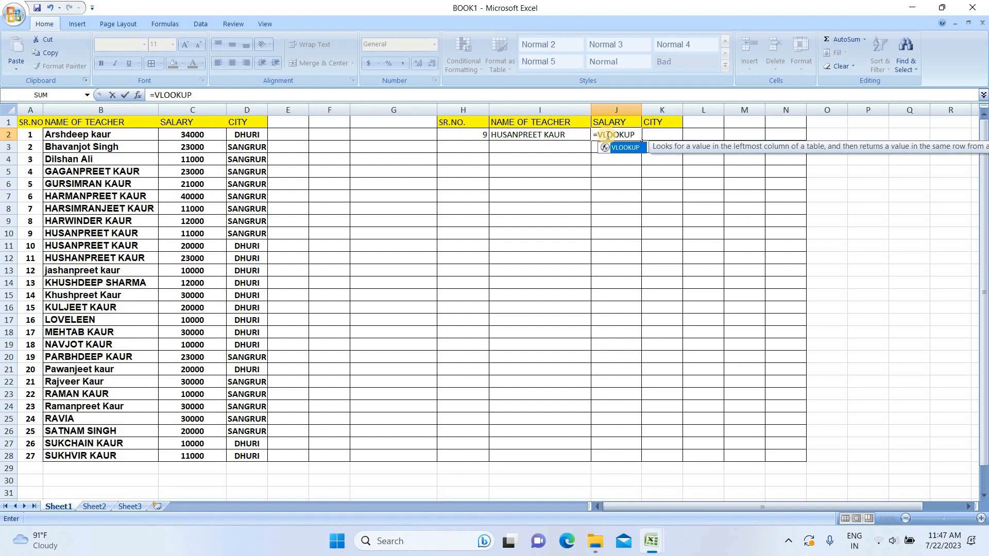
text(()
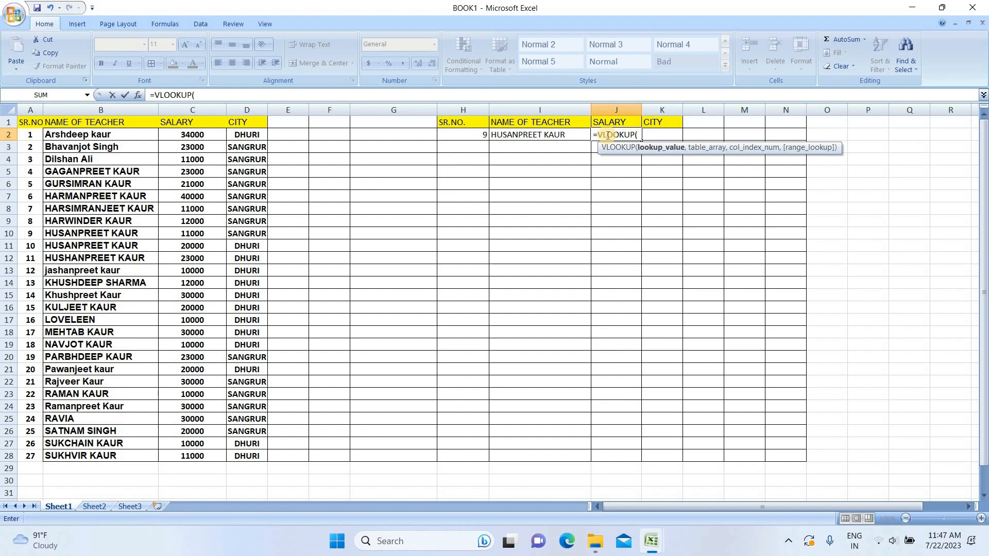
click(457, 136)
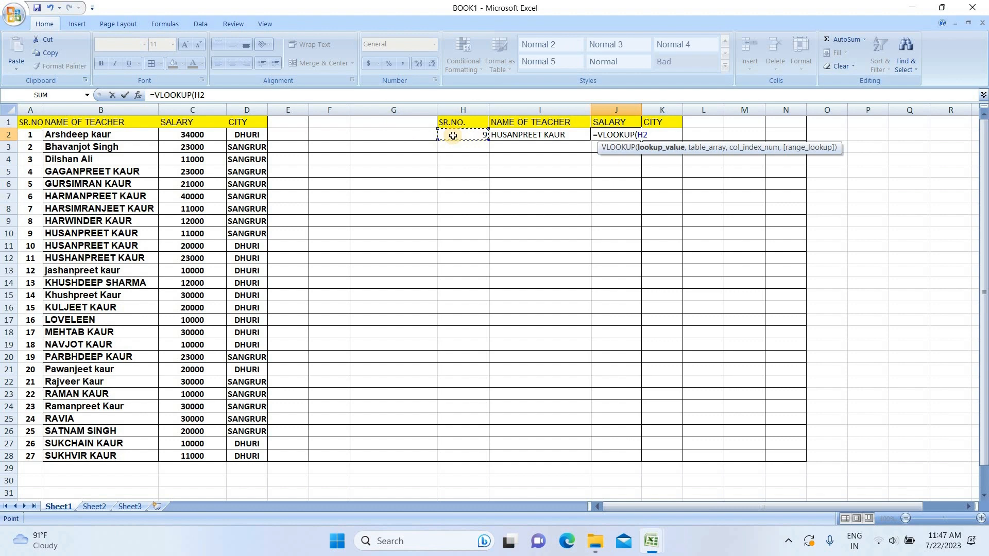
text(,)
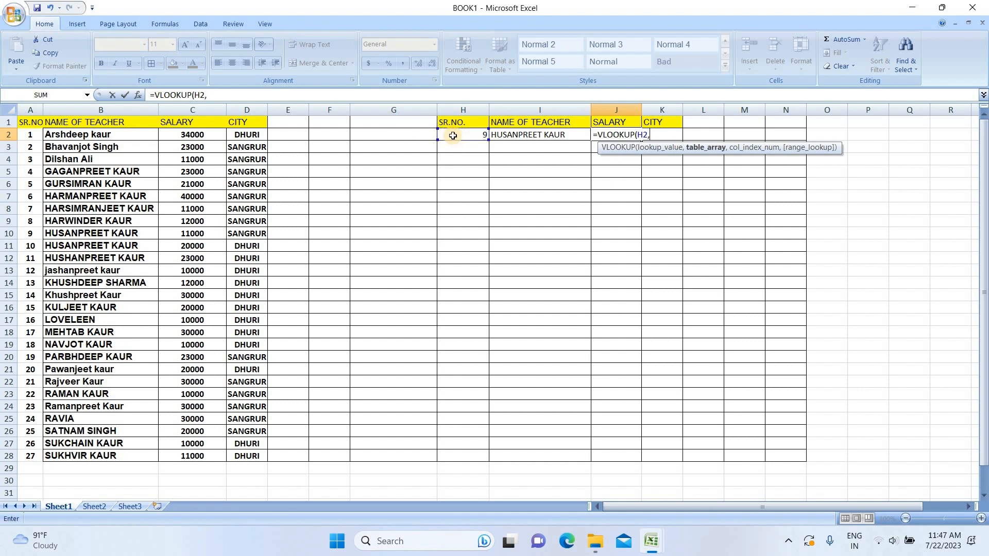
Step: Add the teacher table as the absolute table array $A$1:$D$28
click(28, 123)
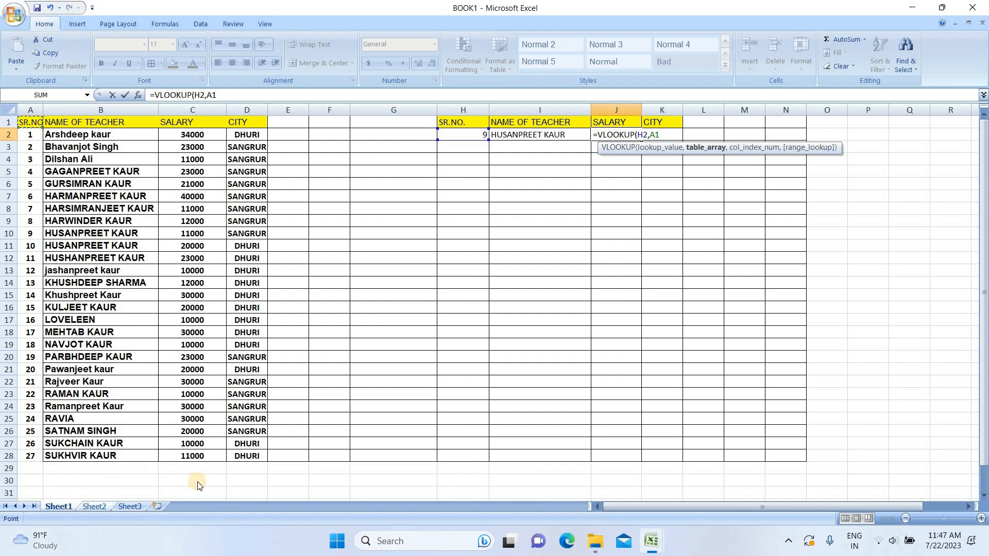
shift+click(236, 460)
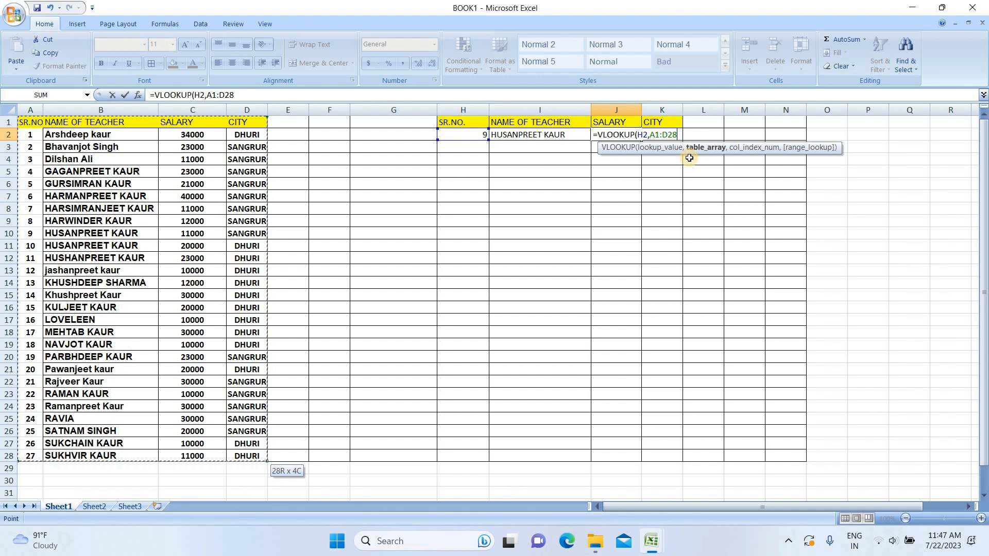
key(F4)
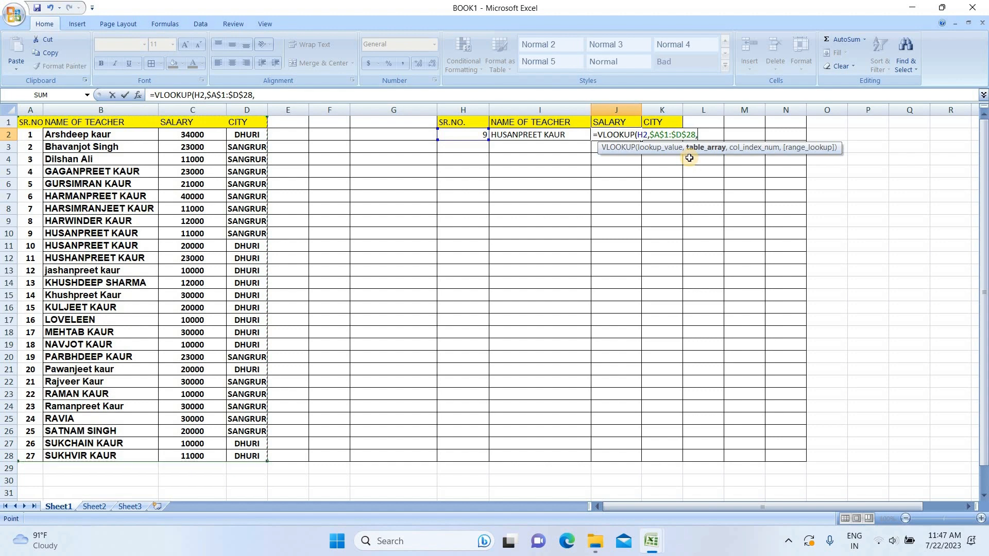
Step: Complete the formula with column index 3 and exact match 0, closing the parenthesis and entering it
text(,)
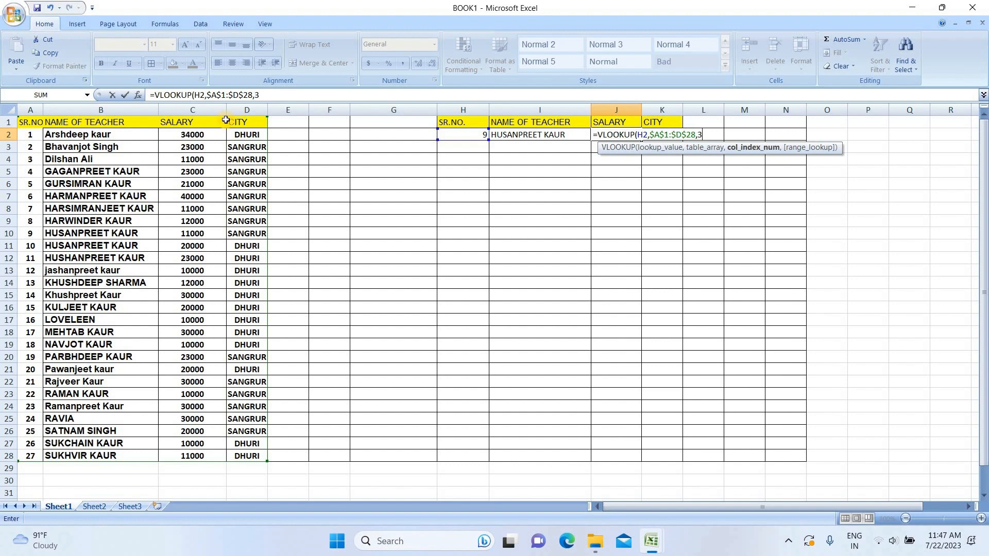
text(,0)
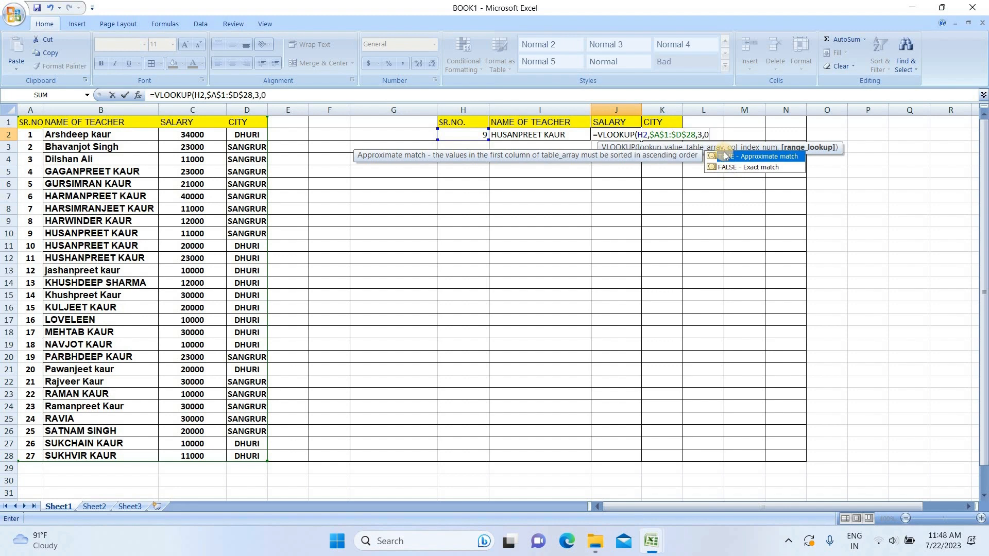
text())
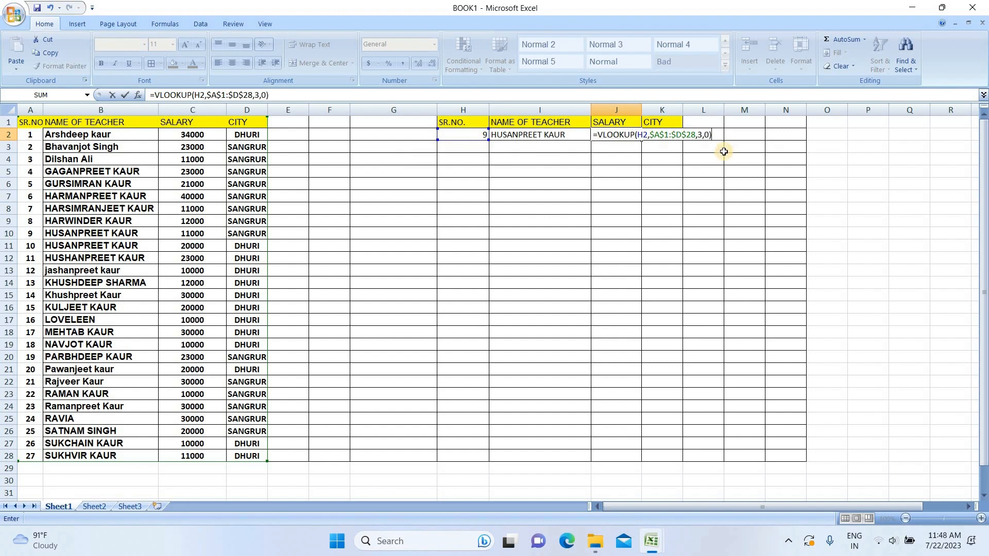
key(Return)
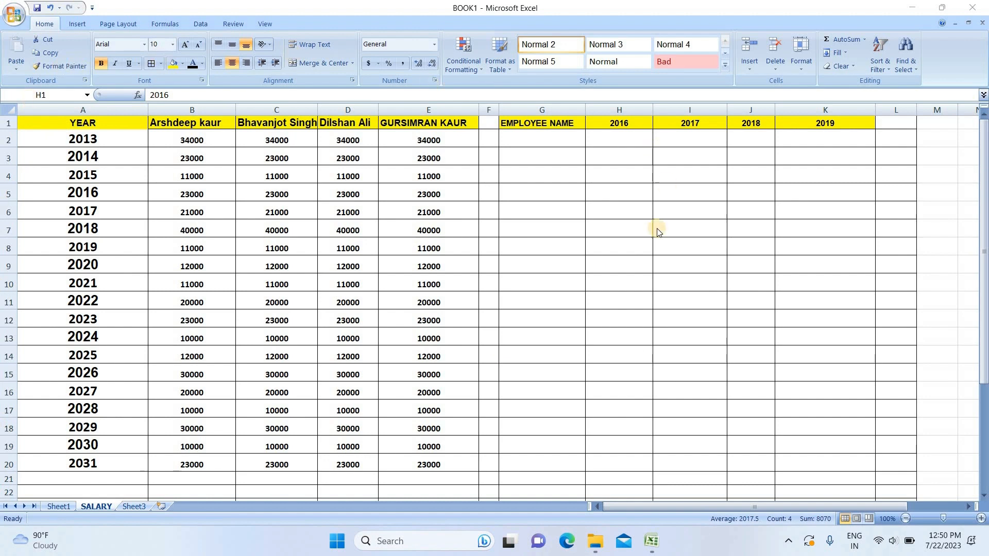
click(537, 132)
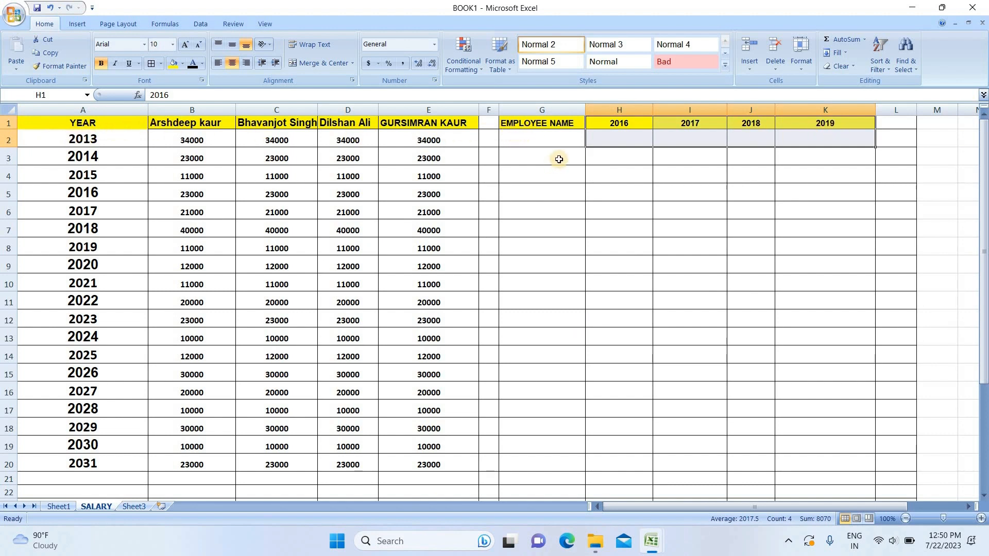
click(551, 142)
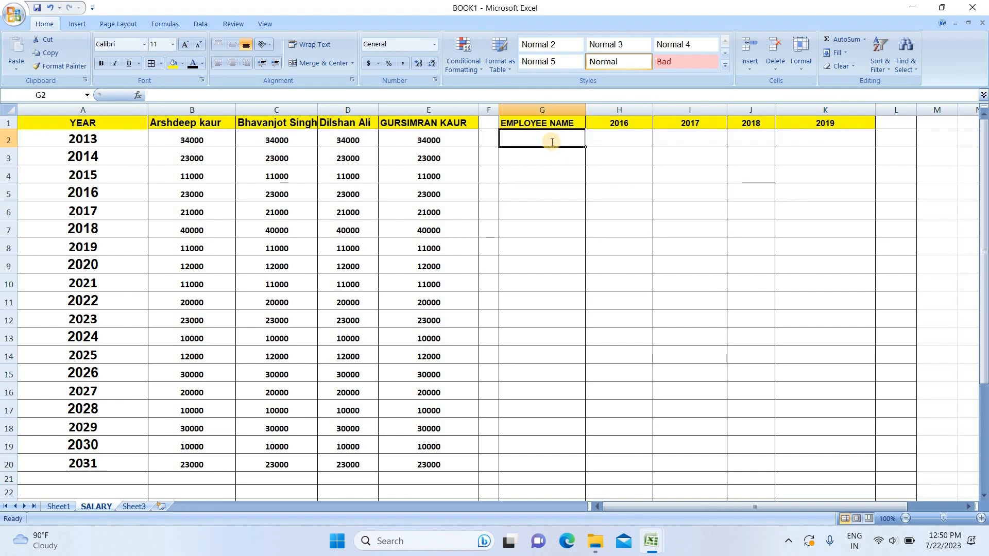
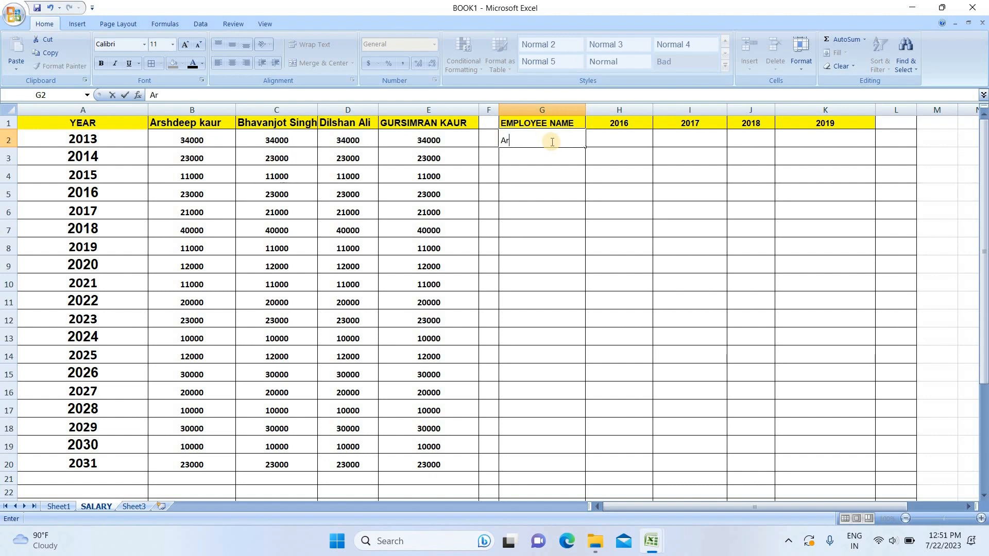
click(631, 141)
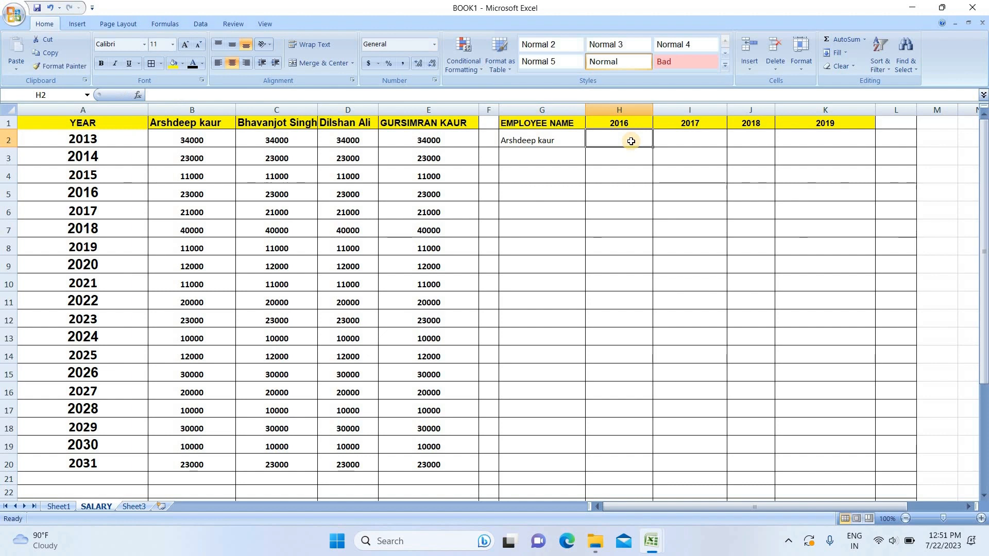
Step: Start an HLOOKUP formula in H2 under 2016, using G2 as the lookup value
click(565, 140)
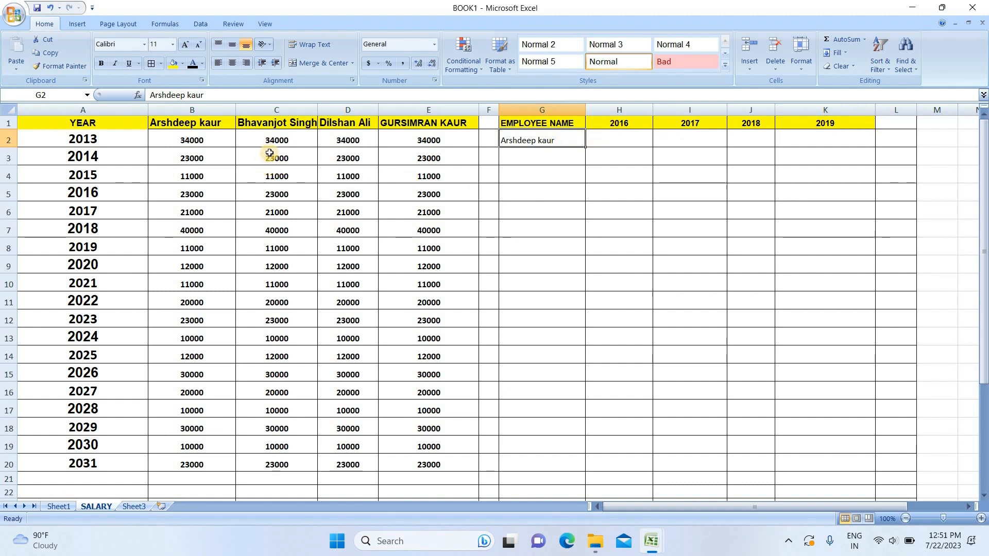
click(620, 139)
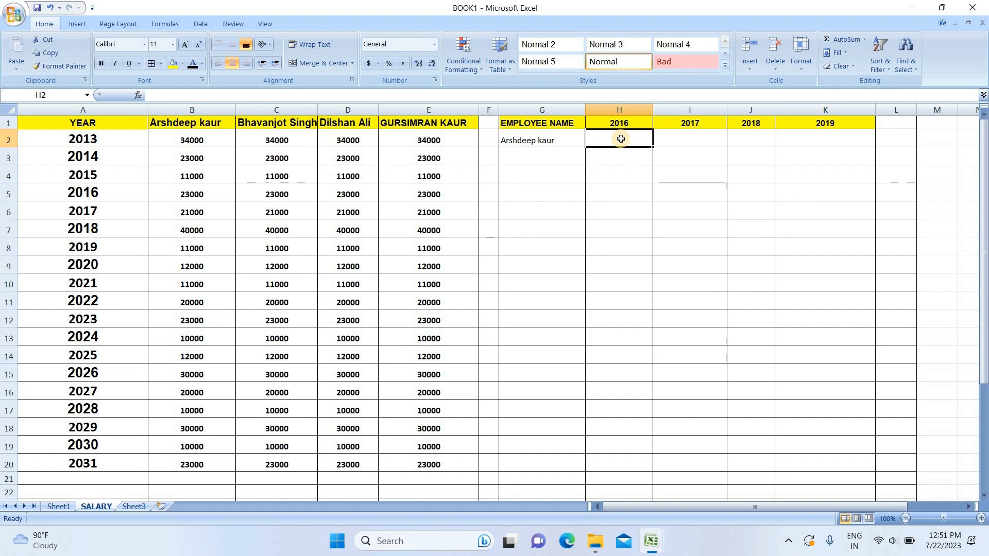
key(super+plus)
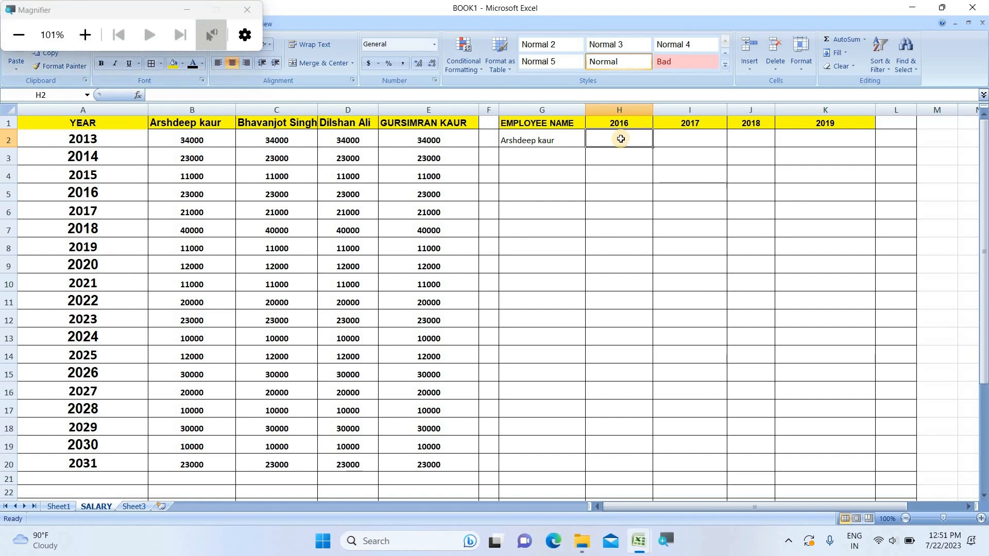
click(85, 34)
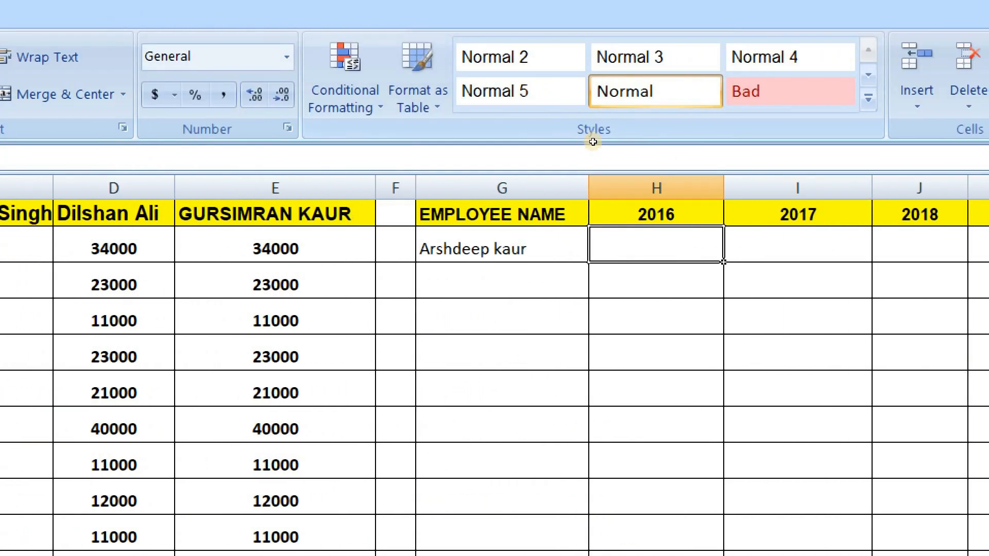
text(=hl)
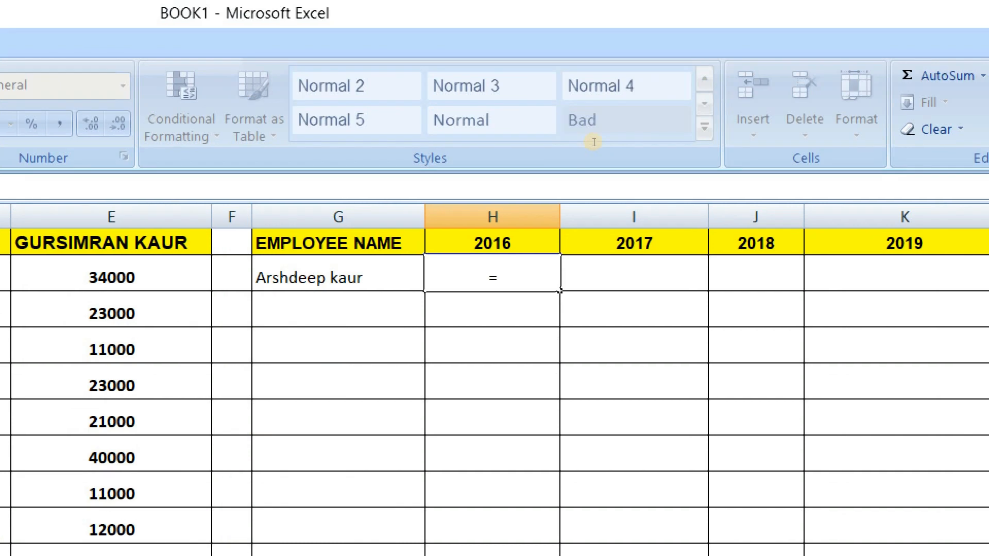
text(ookup)
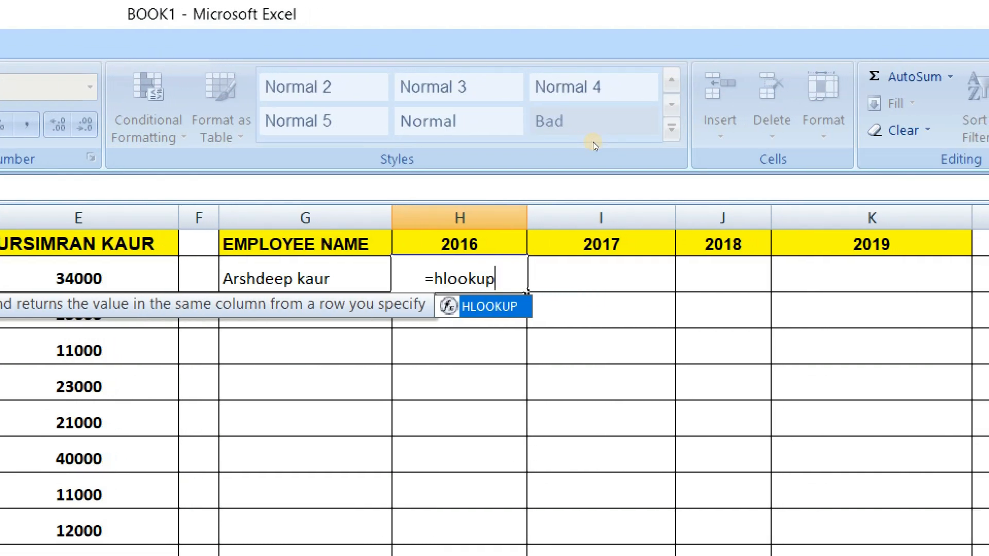
text(()
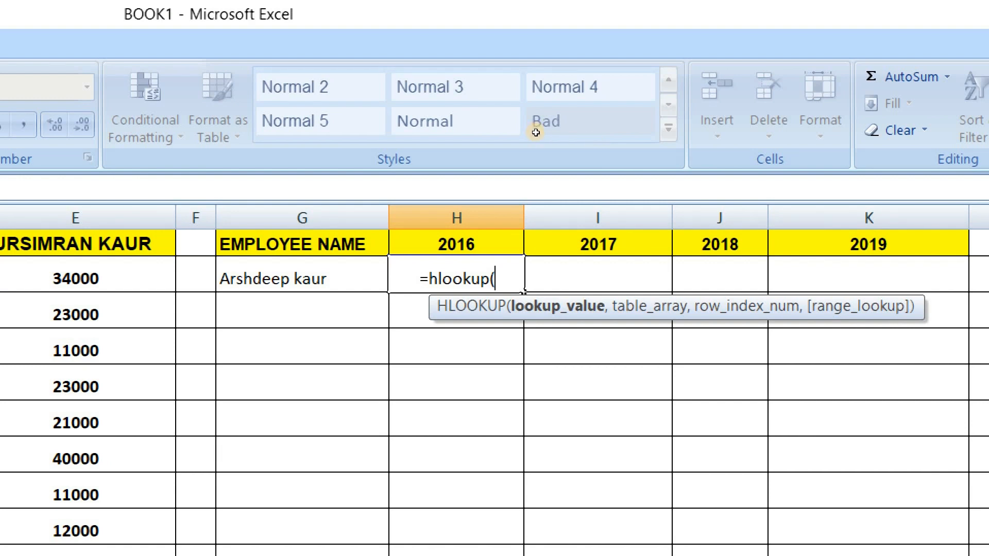
key(Left)
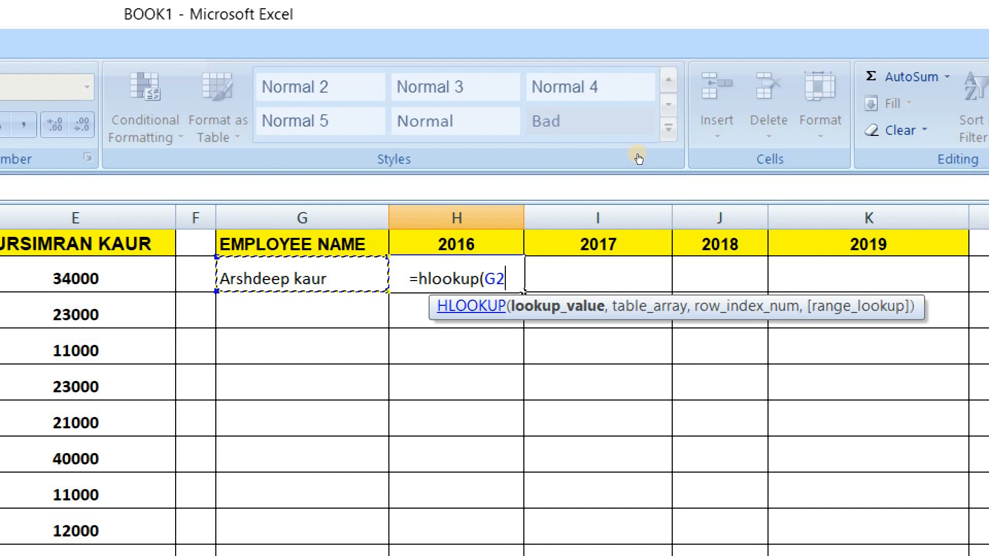
text(,)
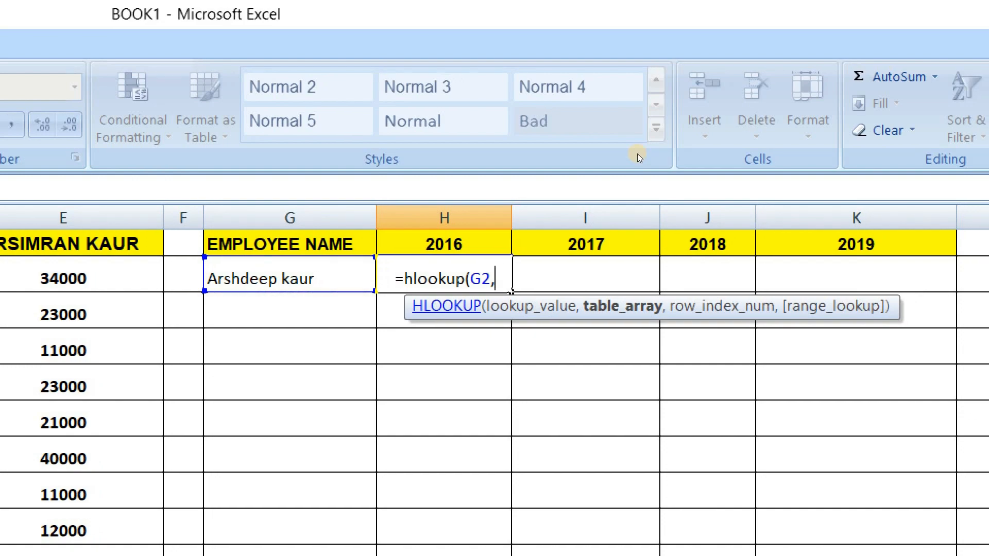
Step: Add the salary table A1:E20 as the table array
key(super+minus)
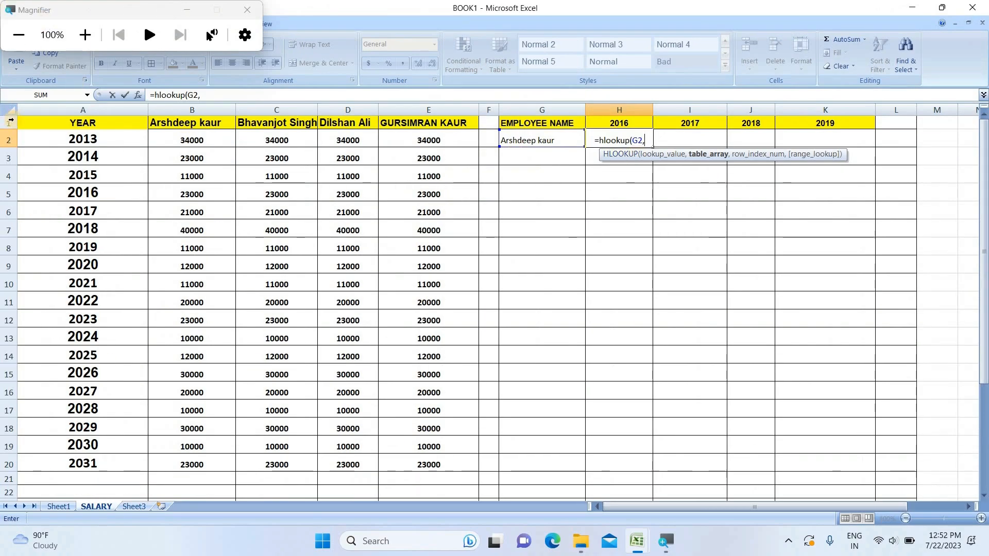
click(33, 122)
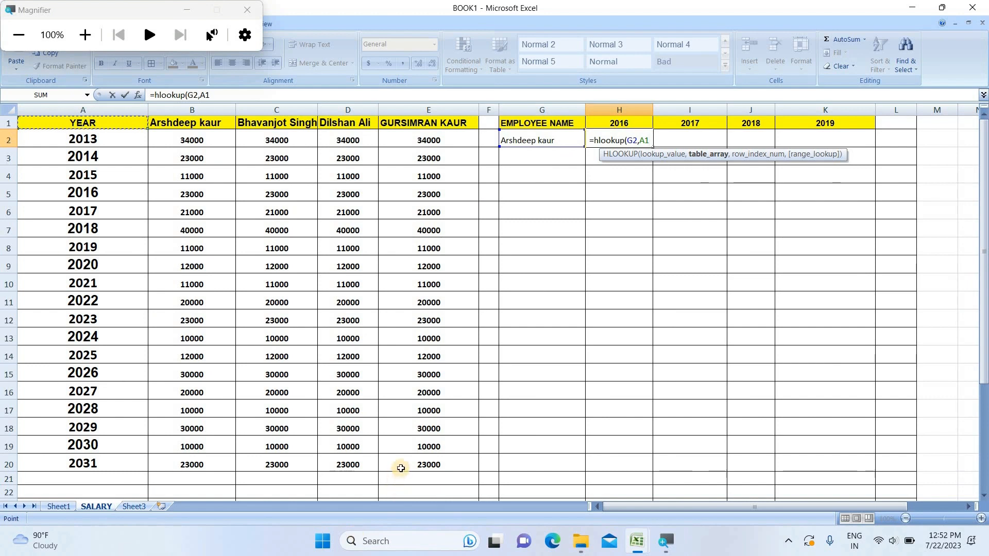
shift+click(401, 467)
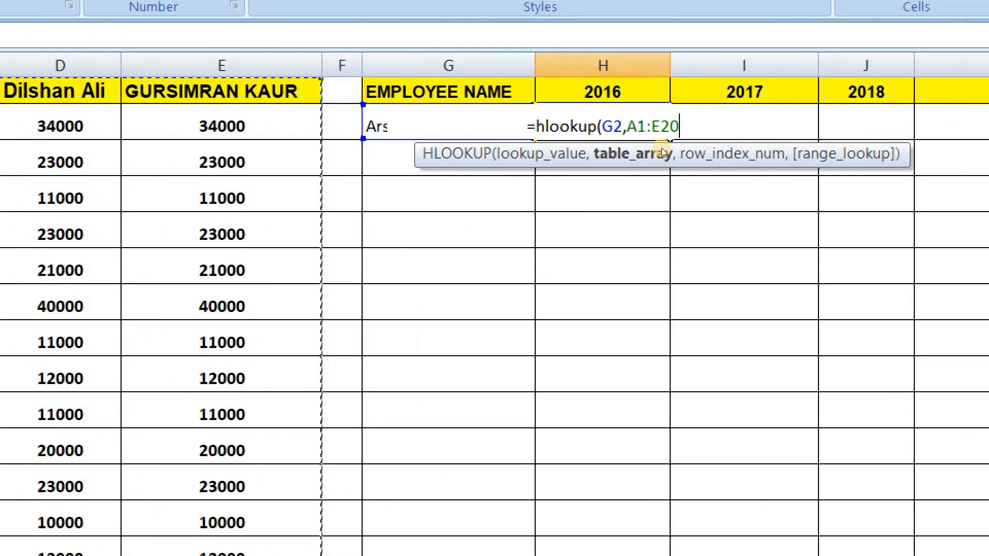
text(,)
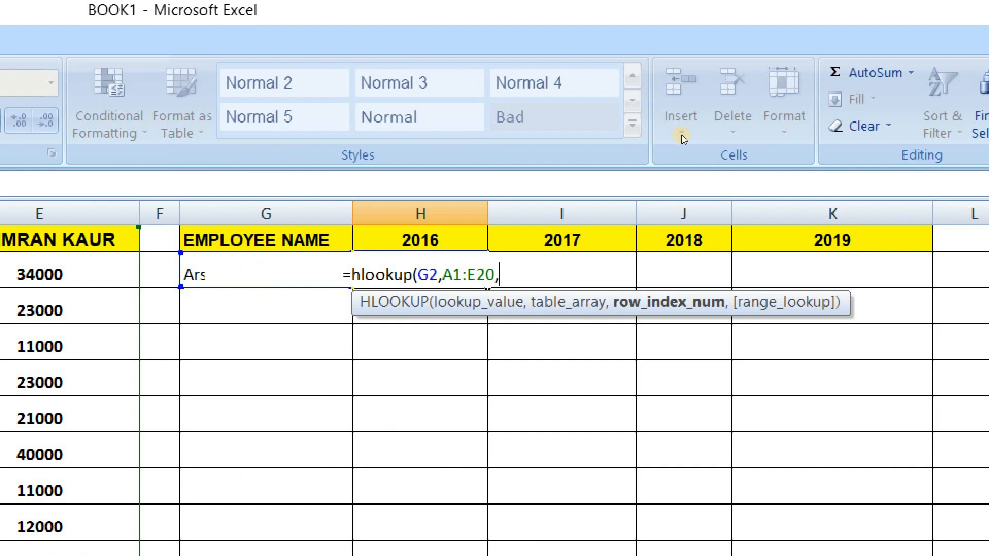
key(super+minus)
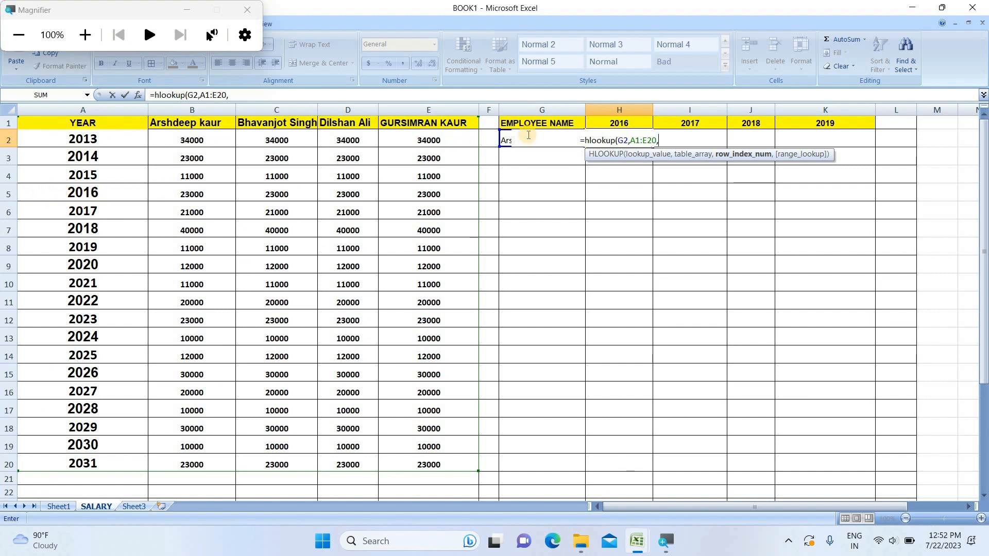
Step: Complete the formula with row index 5 and exact match 0, closing the parenthesis and entering it
text(5)
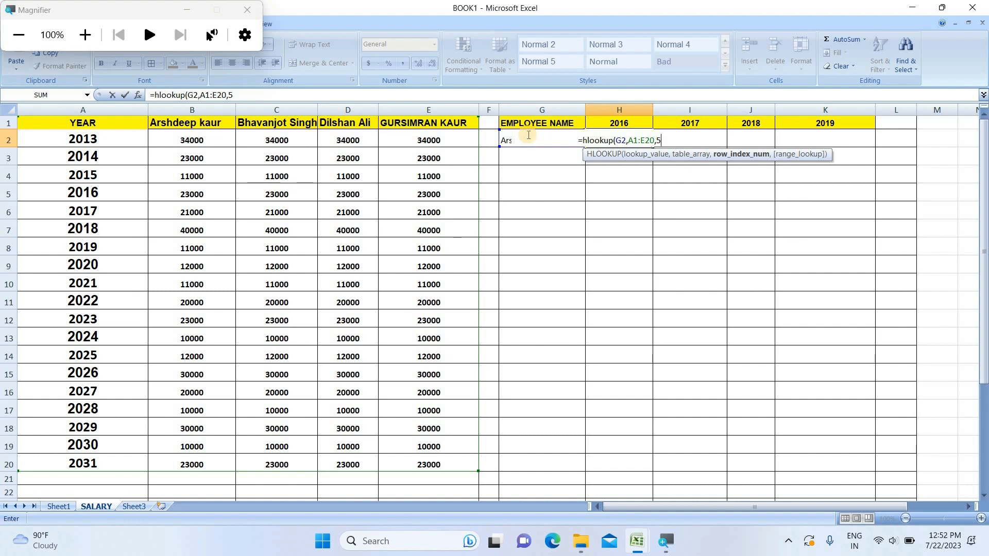
text(,)
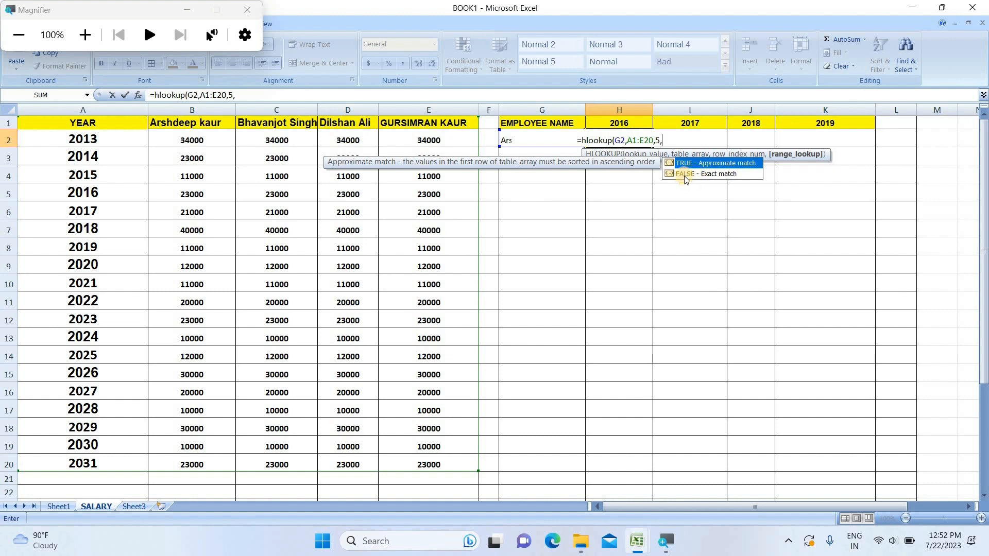
text(0)
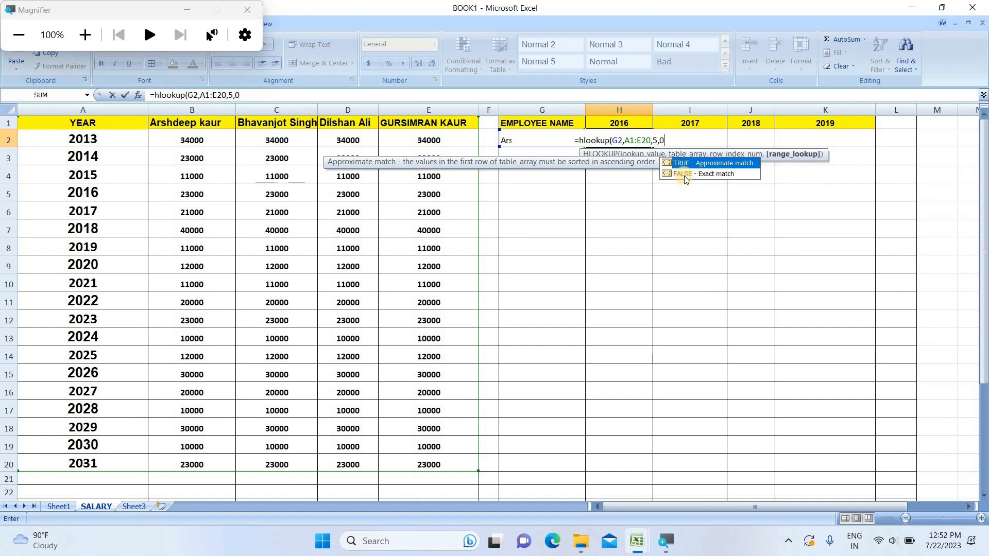
text())
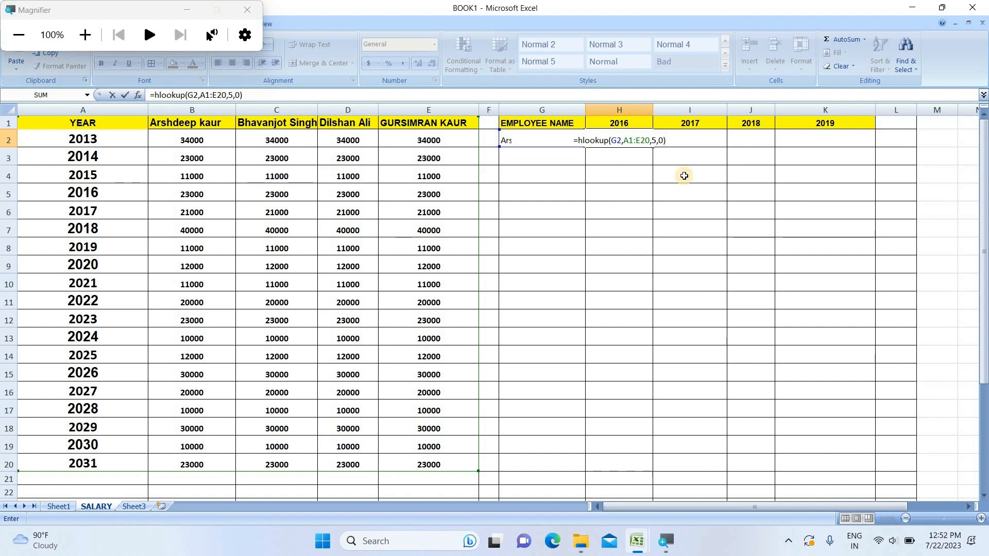
key(Return)
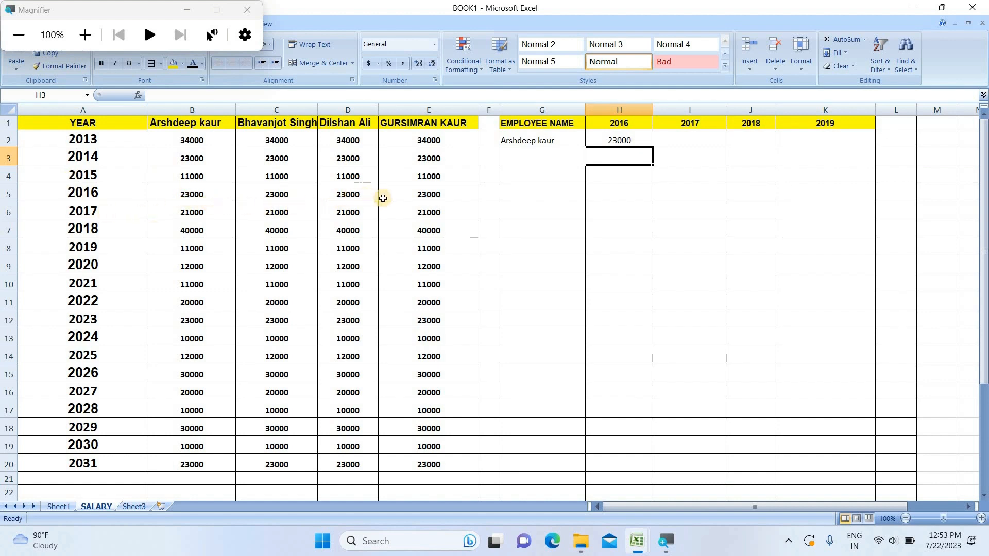
click(201, 194)
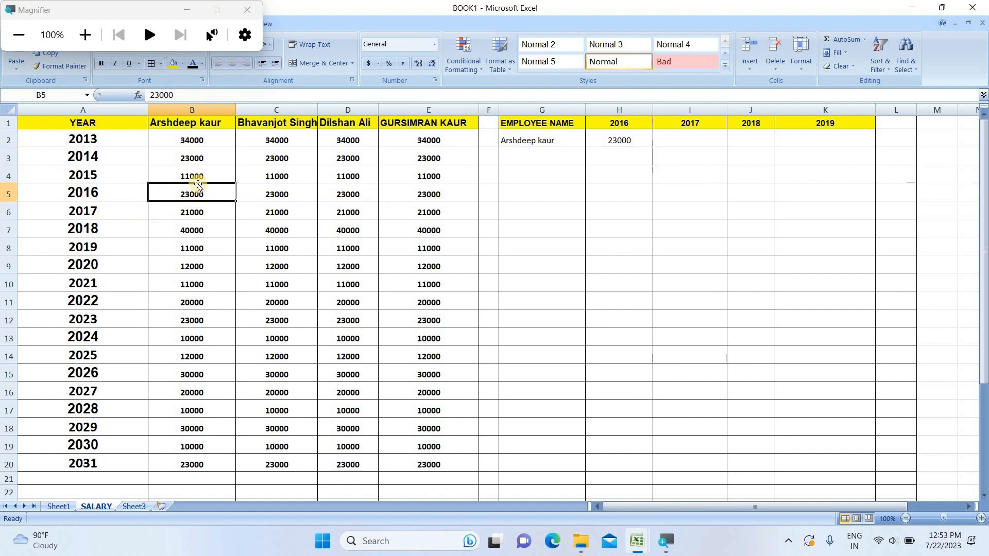
click(88, 36)
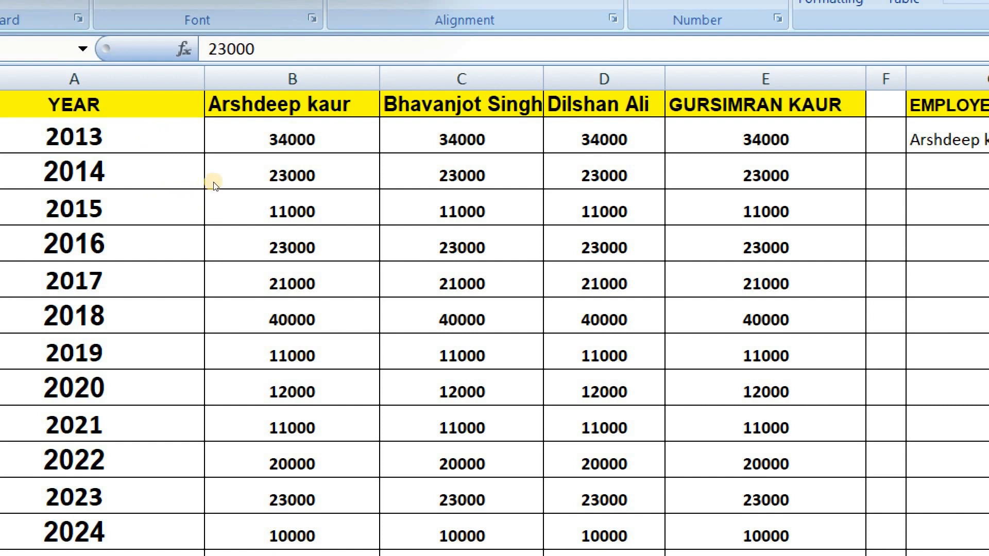
key(super+minus)
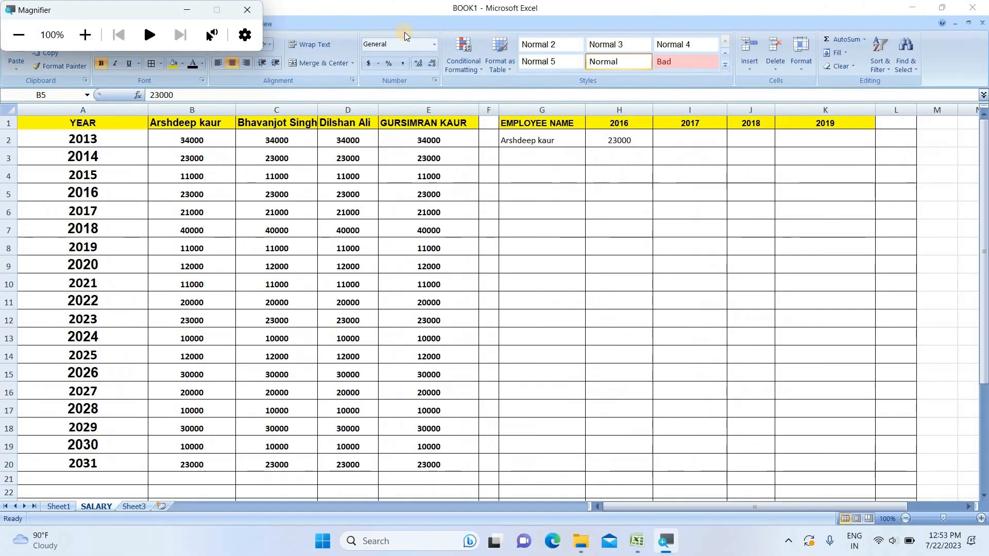
click(573, 139)
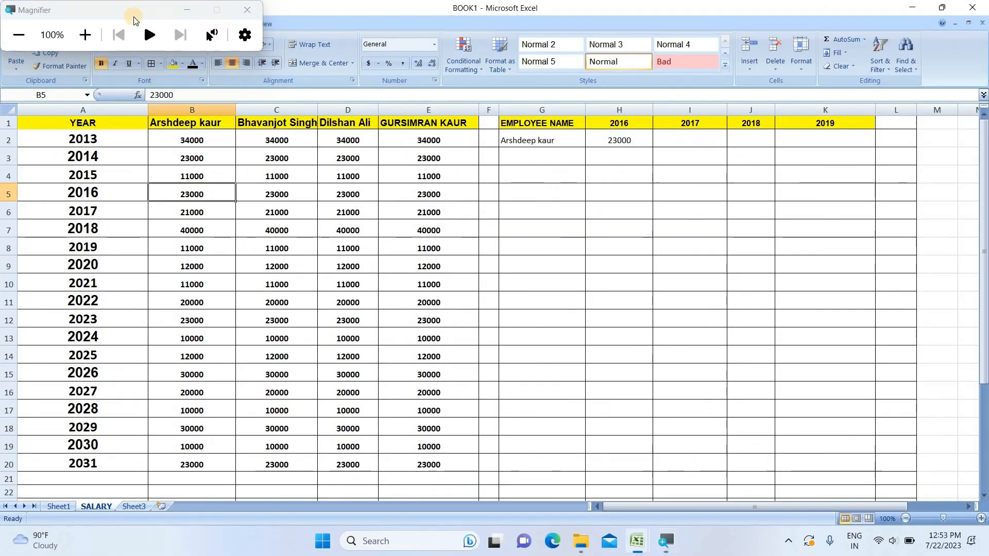
click(85, 34)
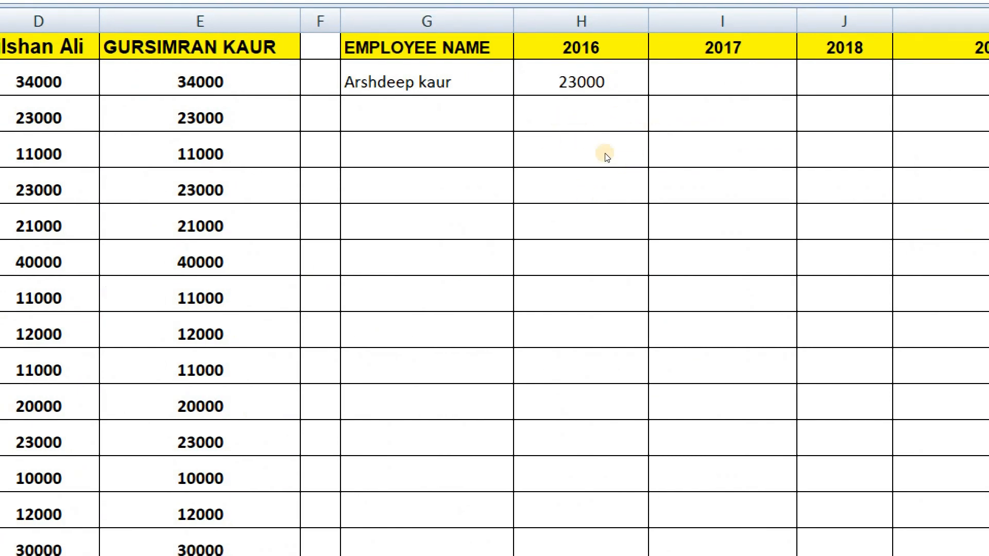
click(667, 139)
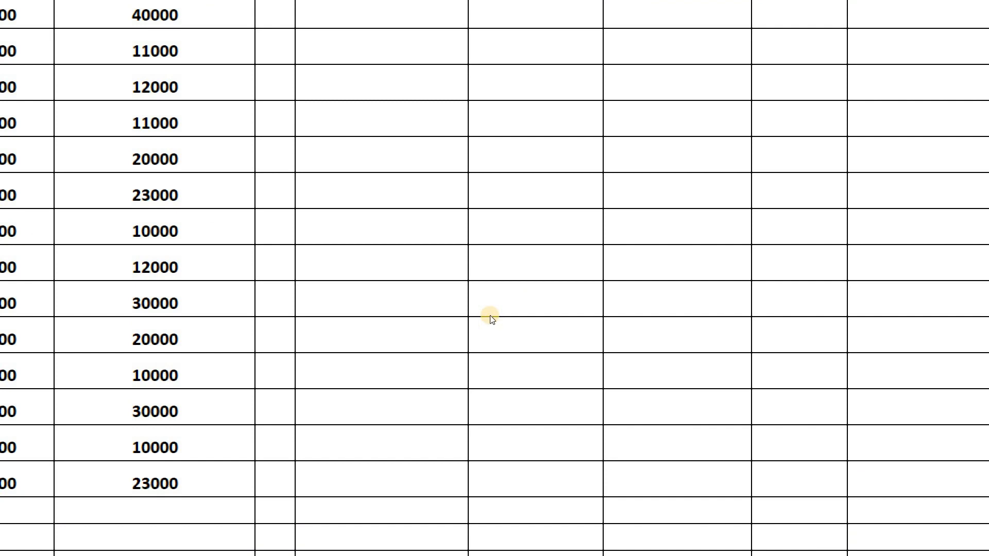
key(super+minus)
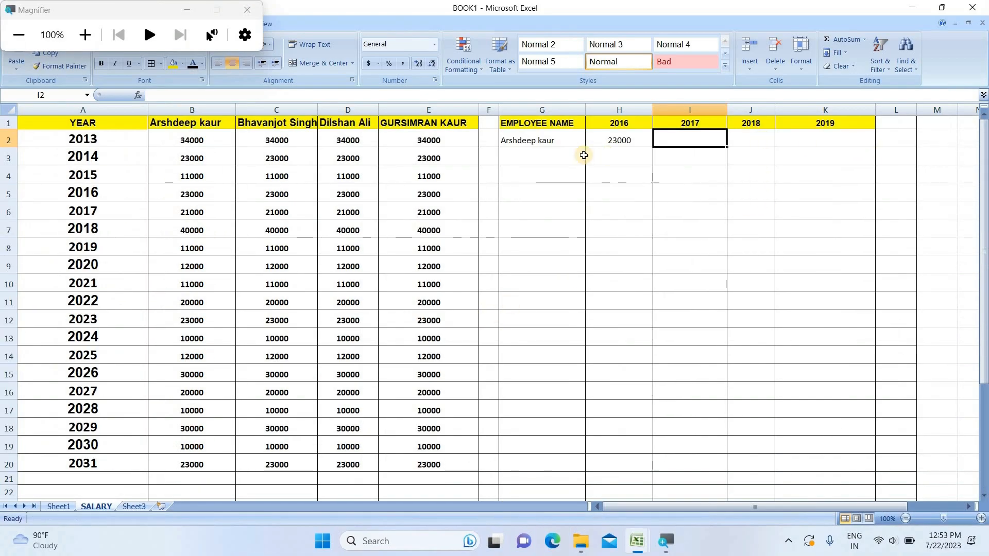
click(563, 141)
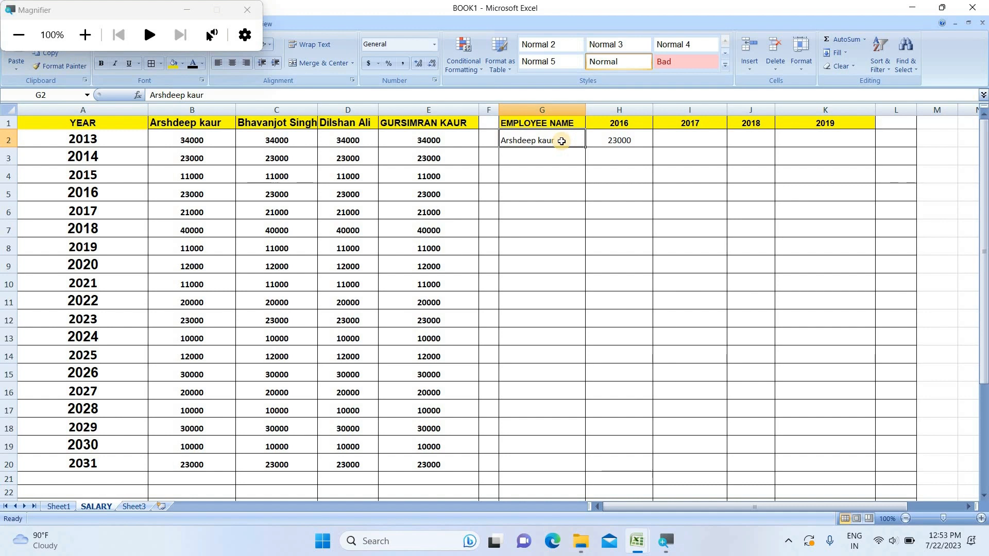
key(Delete)
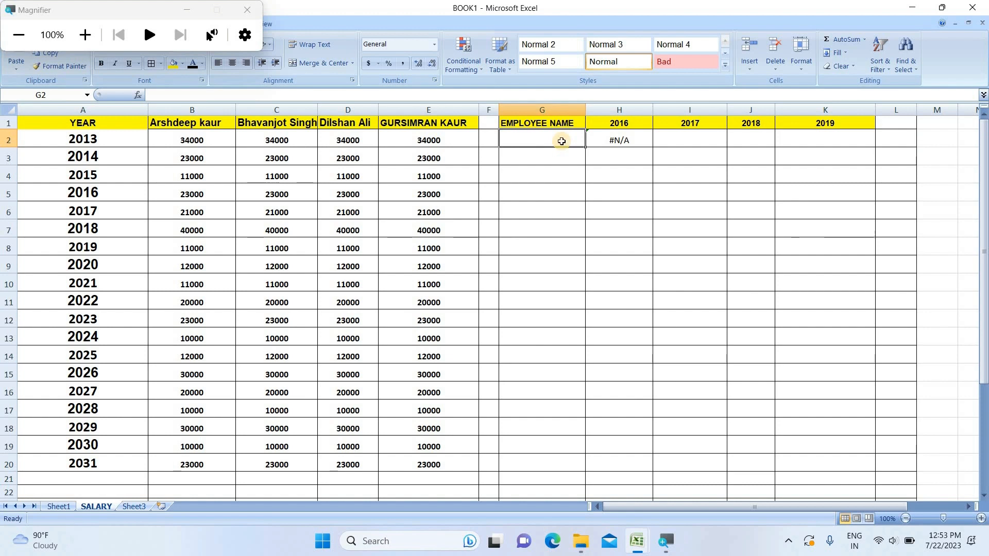
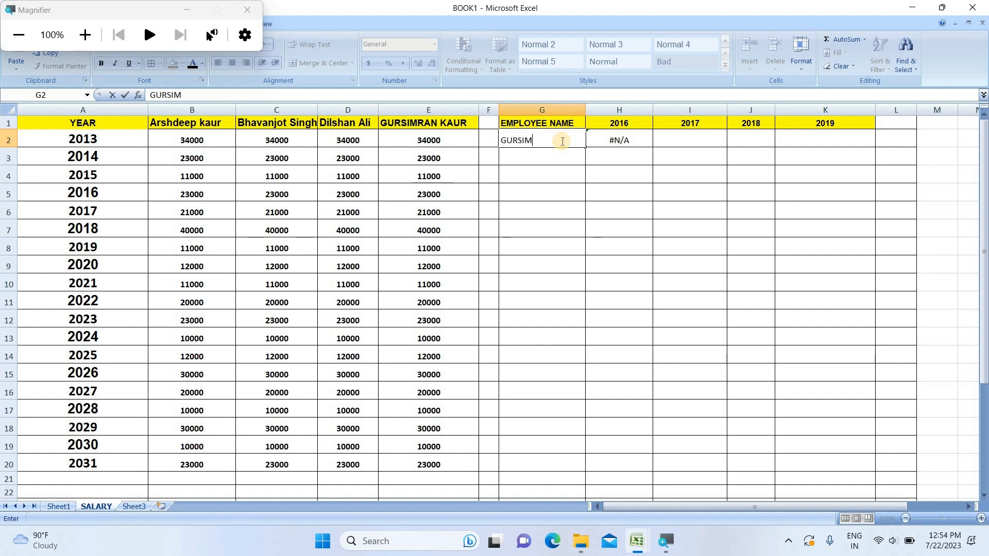
key(Return)
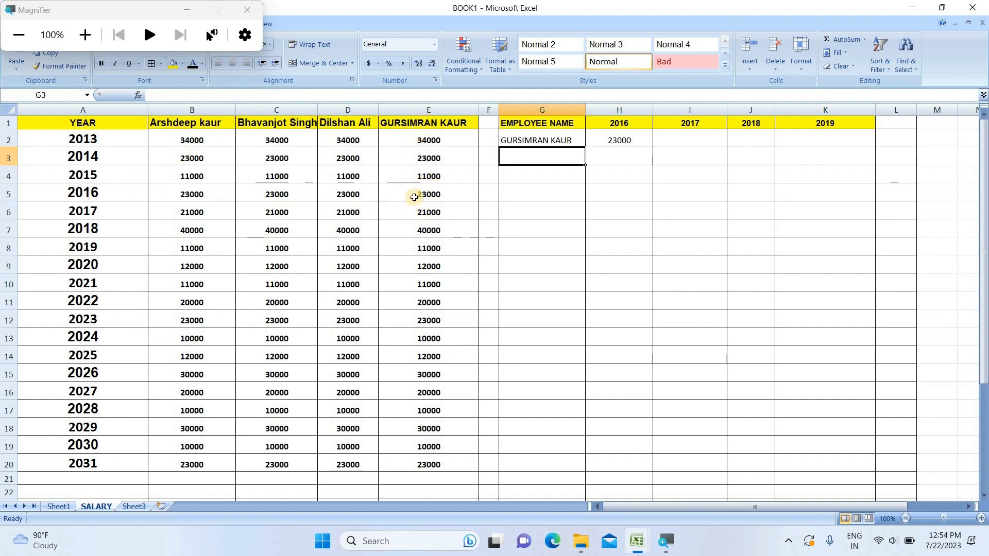
click(85, 35)
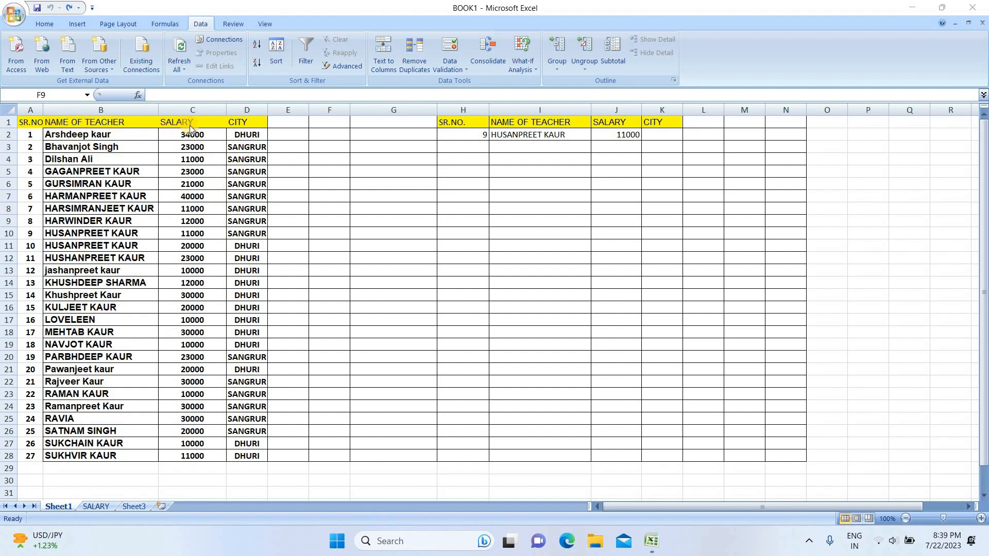
Step: Apply a Duplicate Values conditional formatting rule to the teacher table A1:D28
click(26, 120)
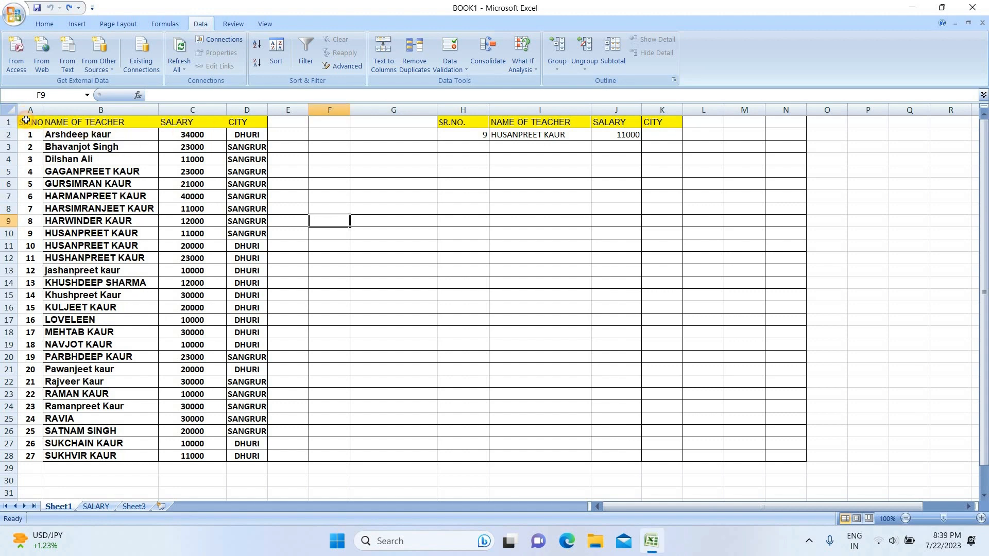
click(25, 120)
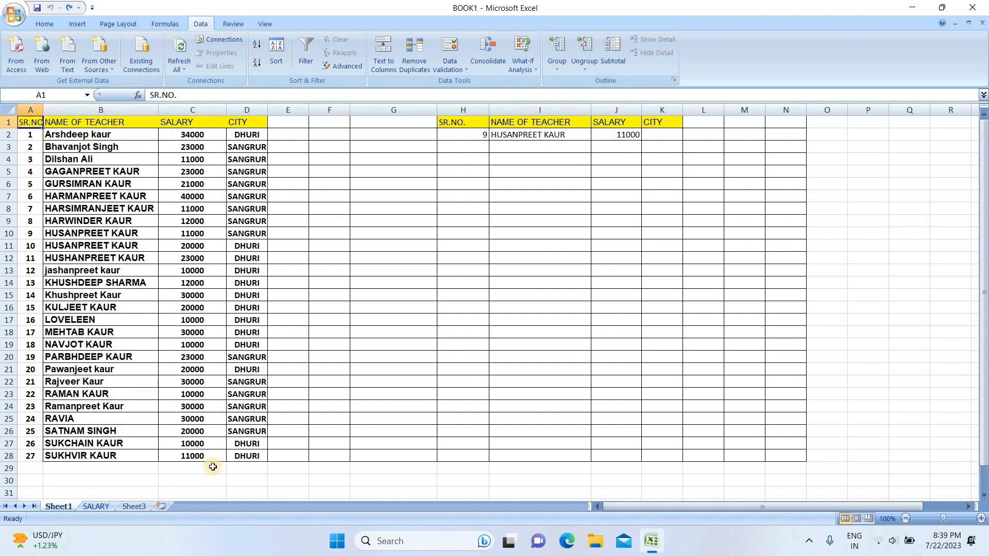
shift+click(234, 458)
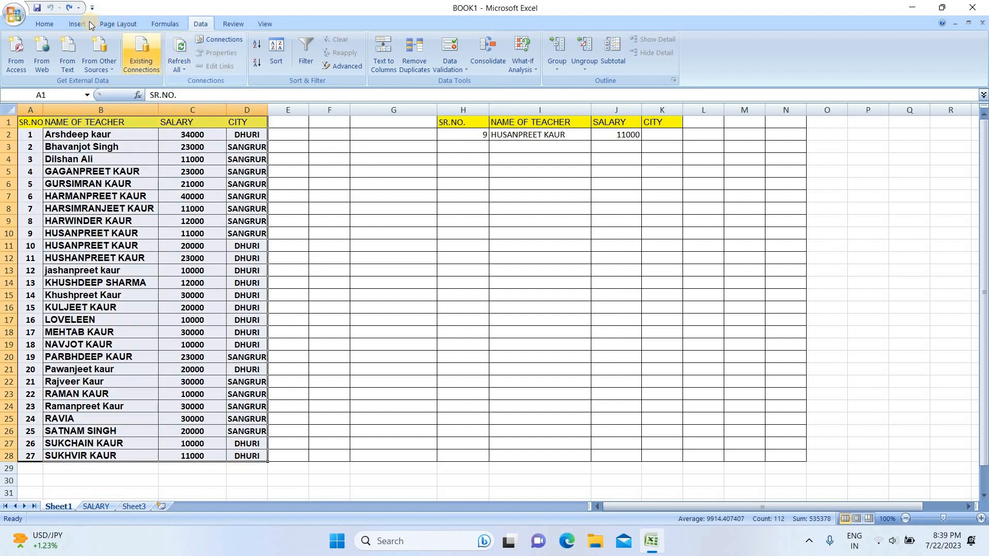
click(46, 24)
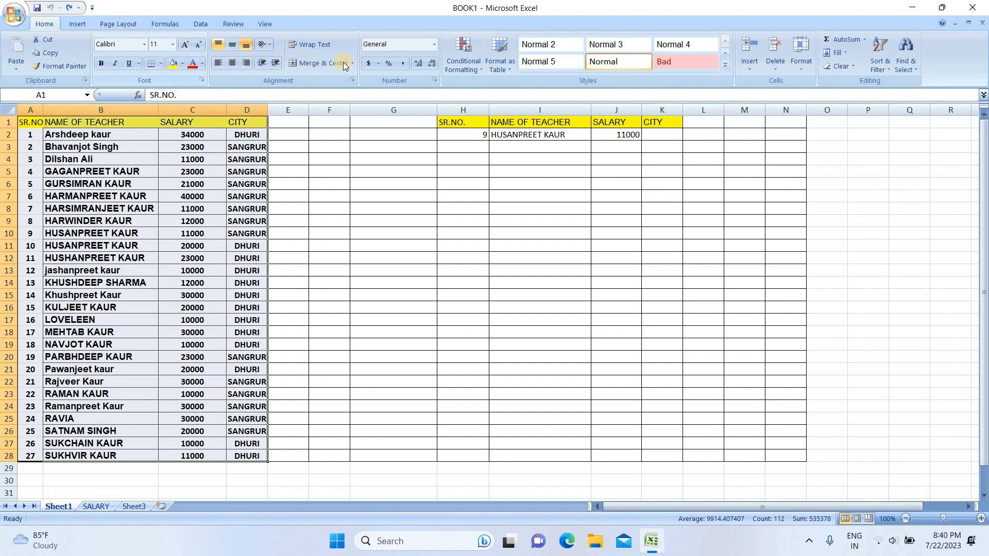
click(459, 65)
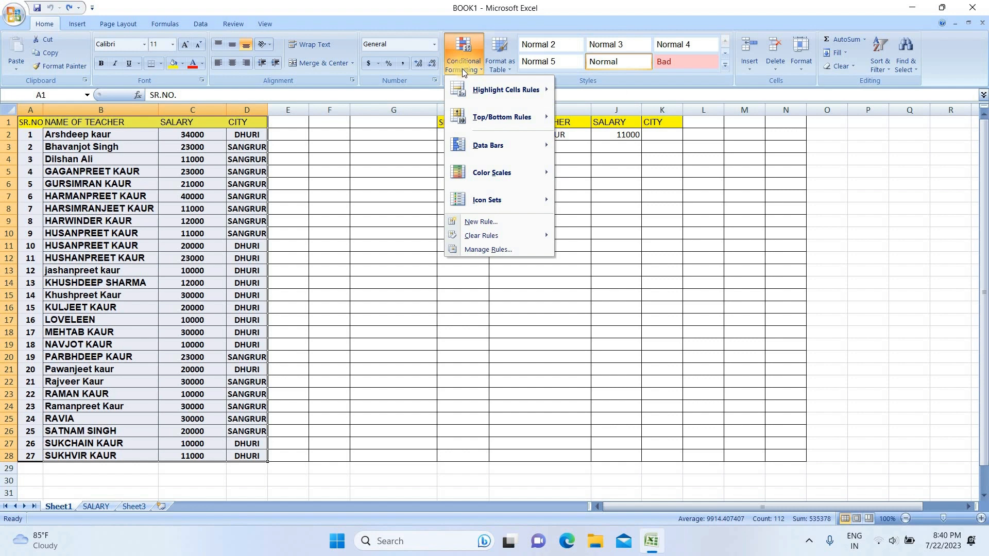
mouse_move(469, 79)
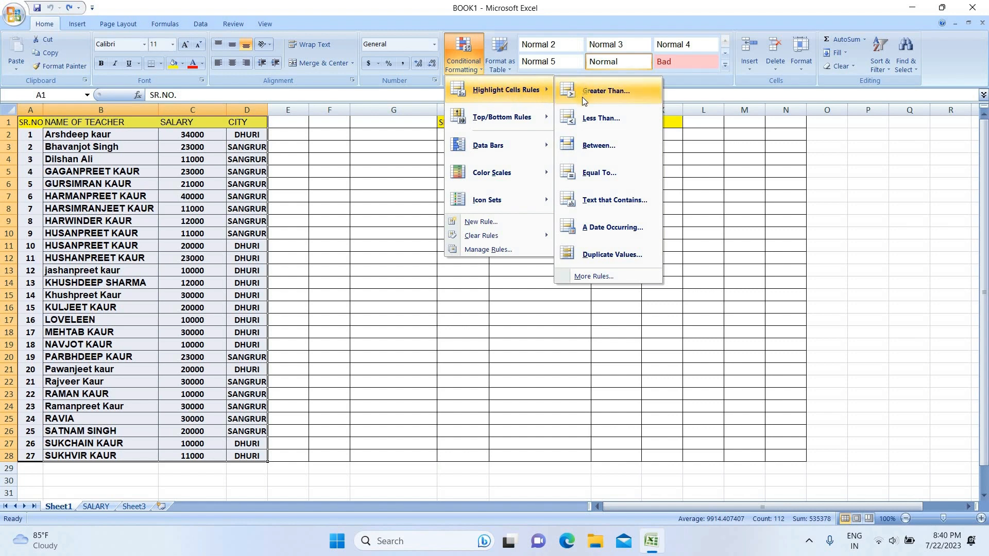
click(599, 255)
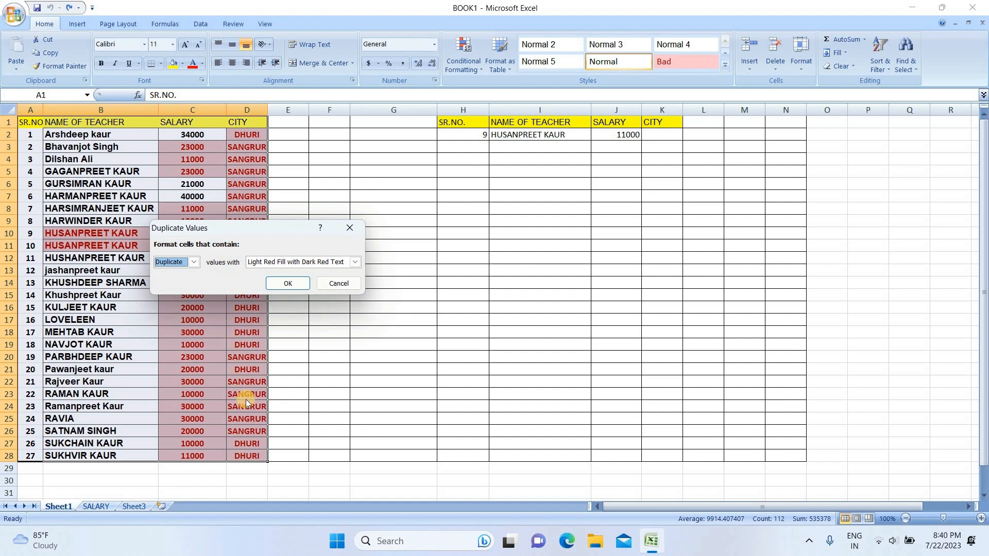
Step: Set the duplicate rule's custom format to a green fill and confirm the rule
click(356, 263)
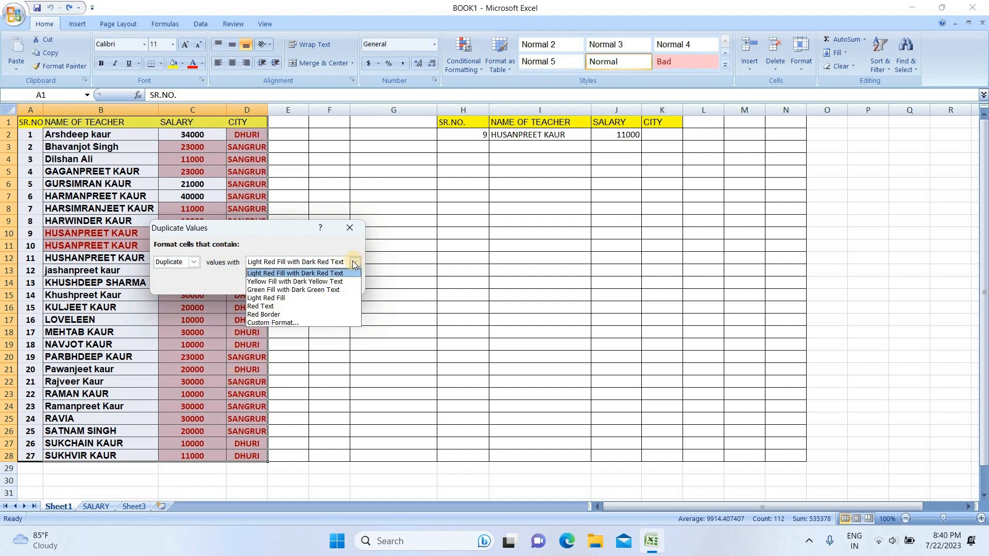
click(294, 323)
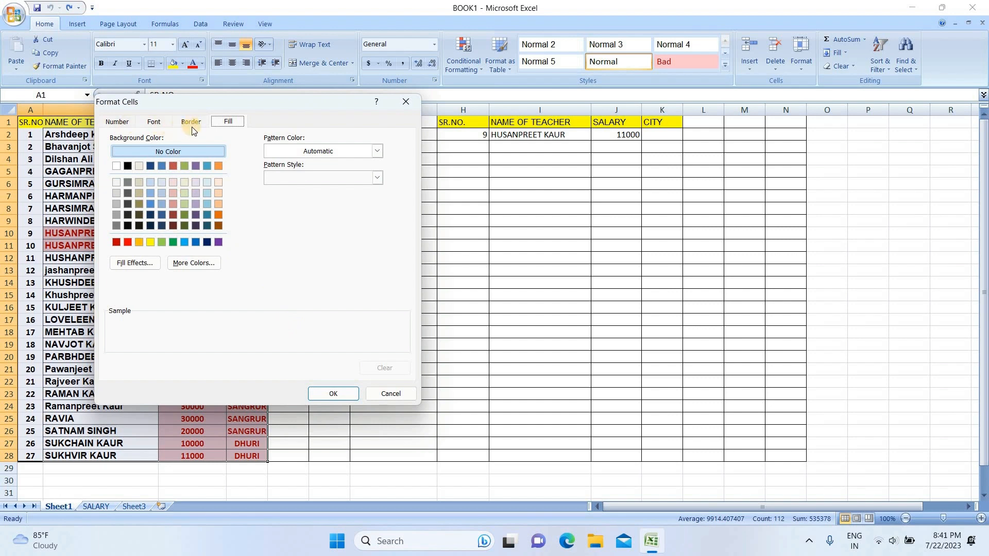
click(172, 242)
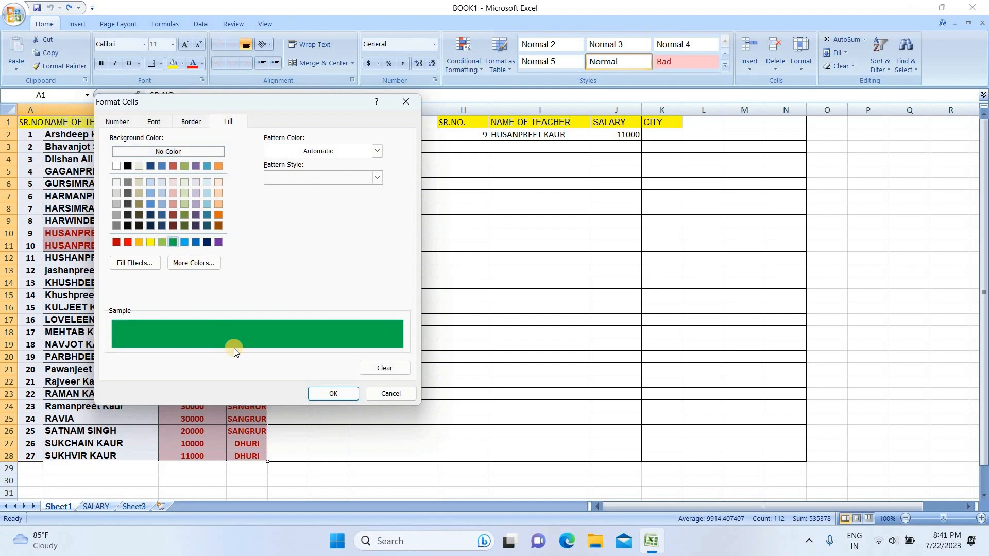
click(323, 395)
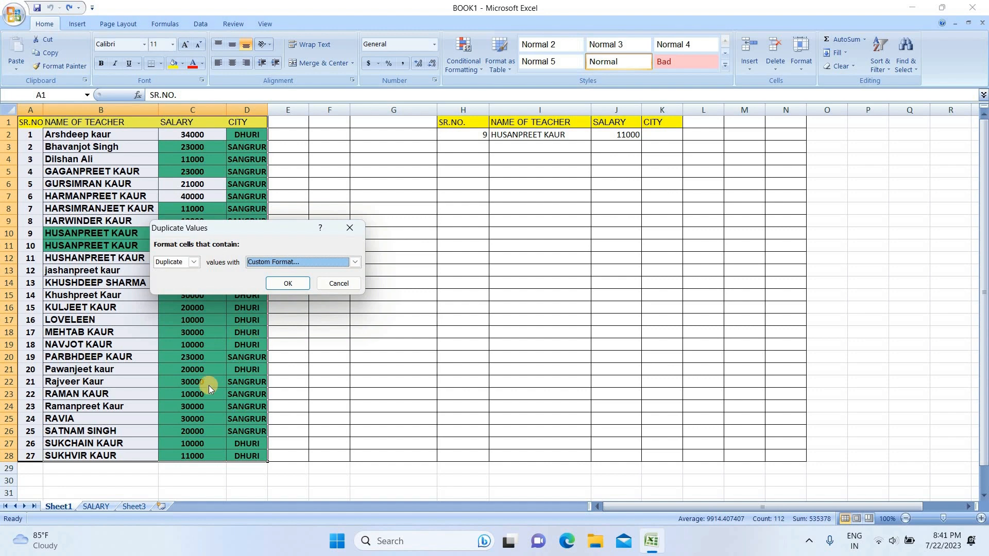
click(287, 285)
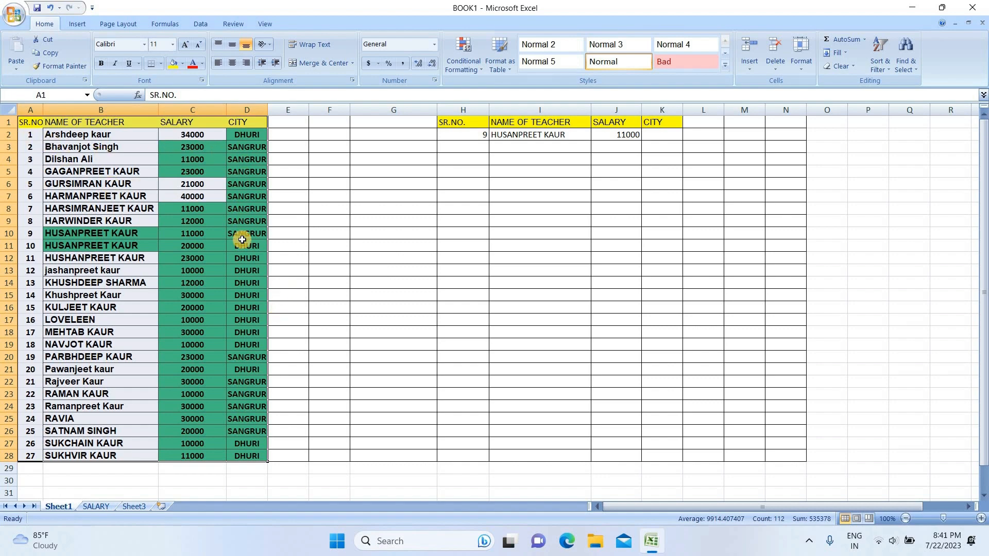
Step: Remove duplicate rows from the teacher table A1:D28, checking only the CITY column
scroll(239, 273, down, 1)
scroll(240, 273, down, 1)
scroll(239, 273, up, 2)
click(31, 124)
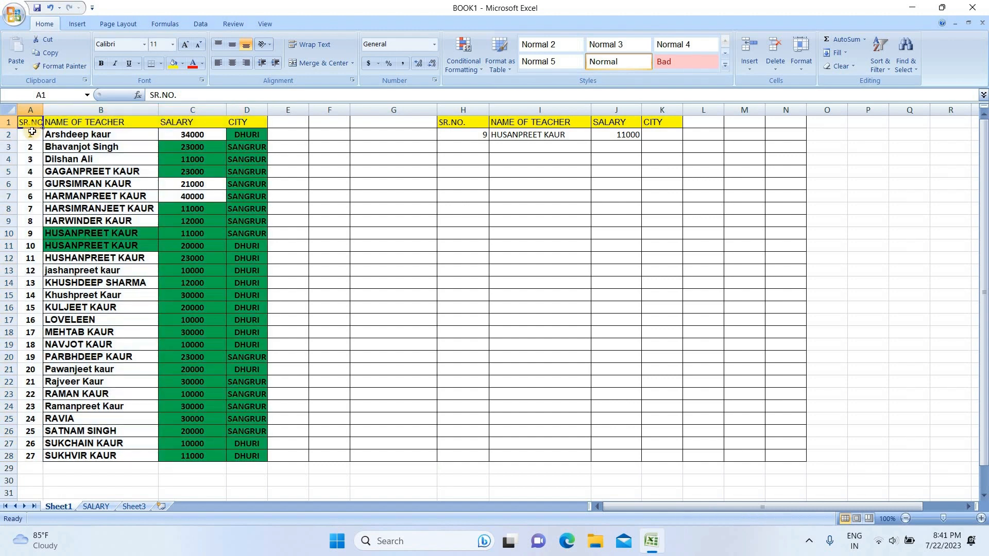
shift+click(253, 457)
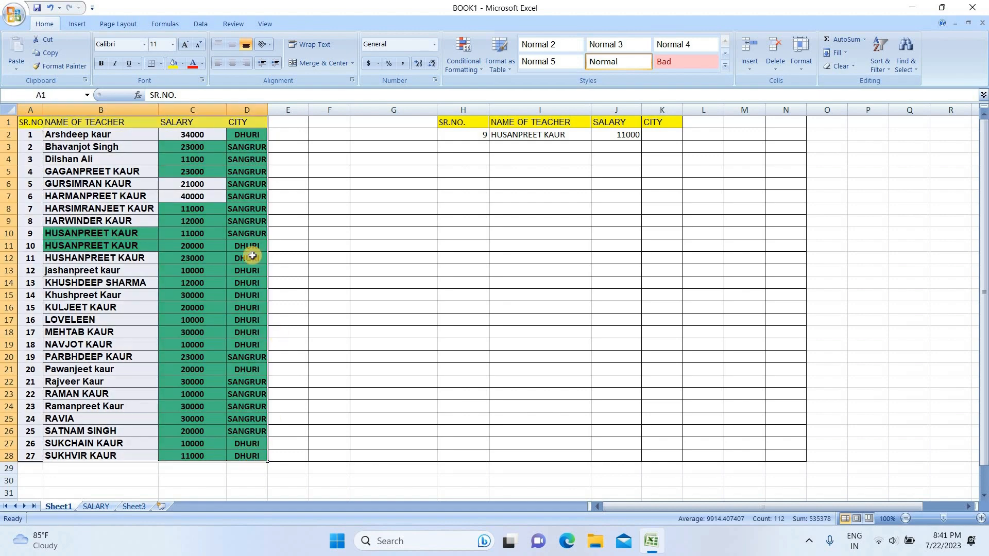
click(199, 24)
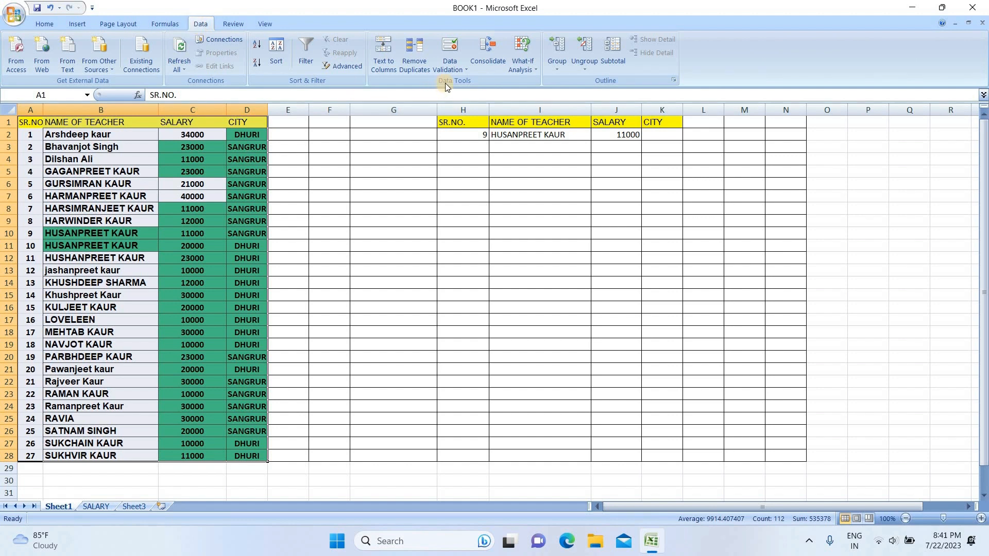
click(414, 57)
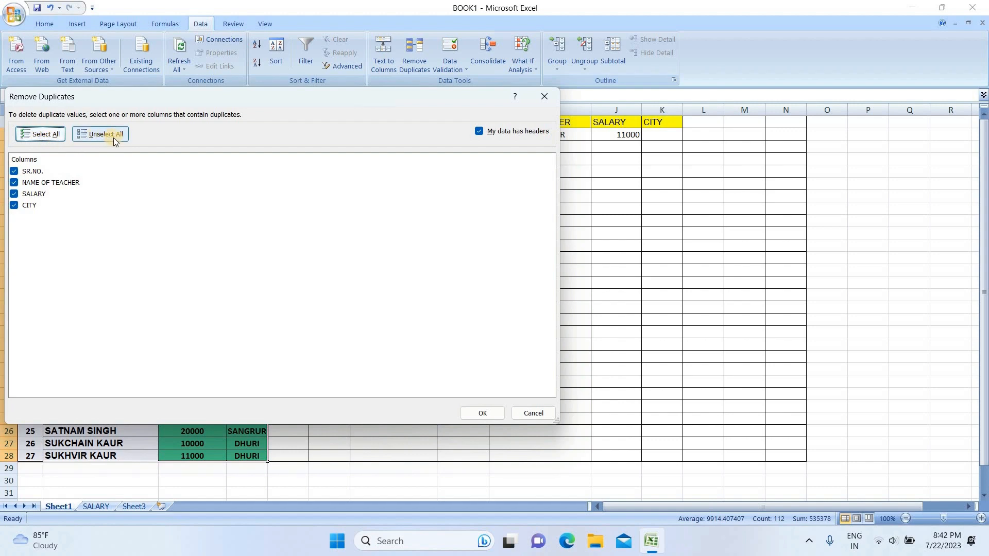
click(16, 206)
click(13, 172)
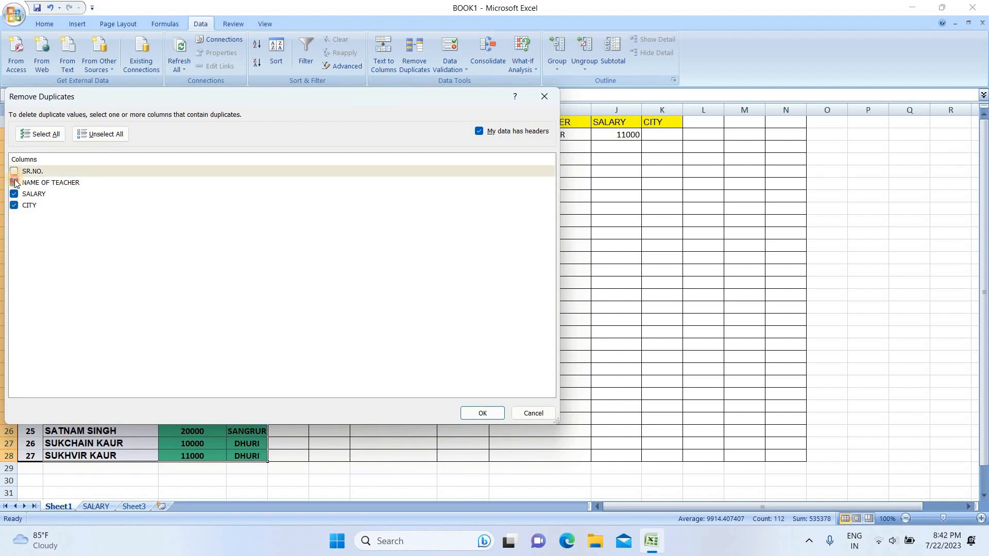
click(14, 183)
click(14, 194)
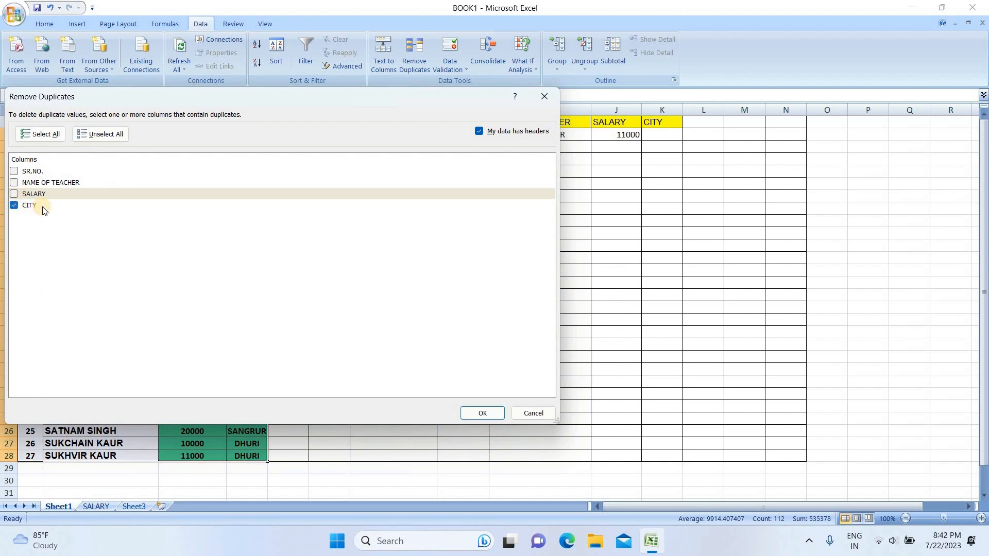
click(481, 412)
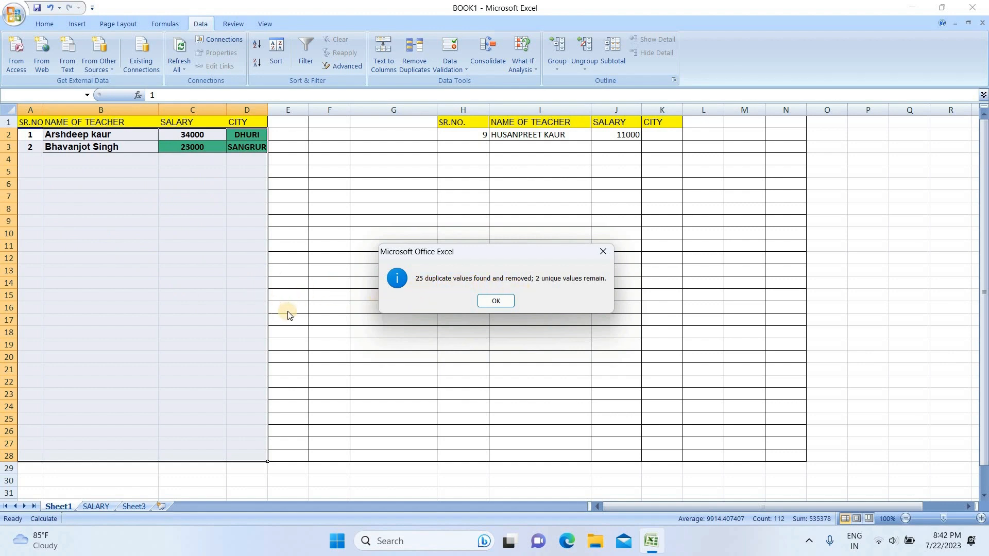
click(494, 303)
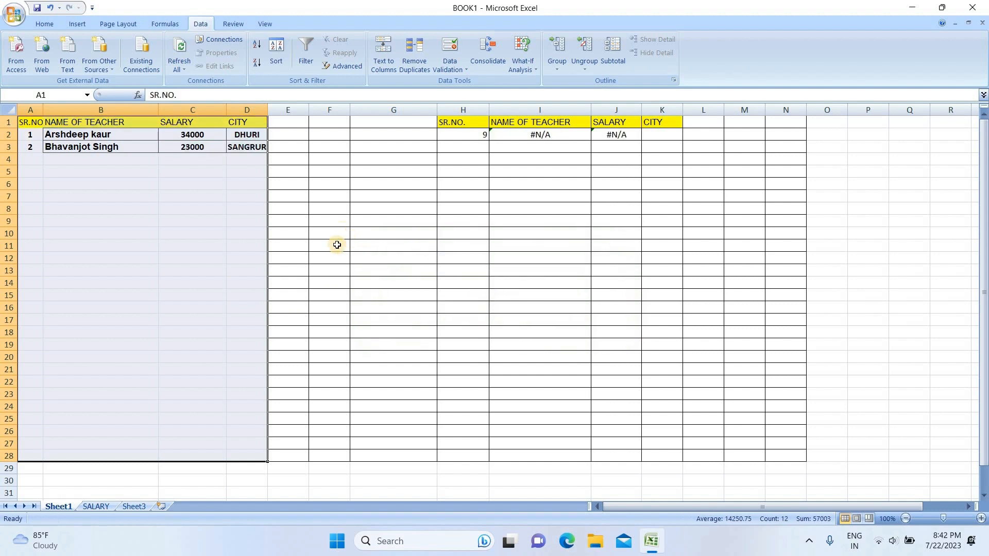
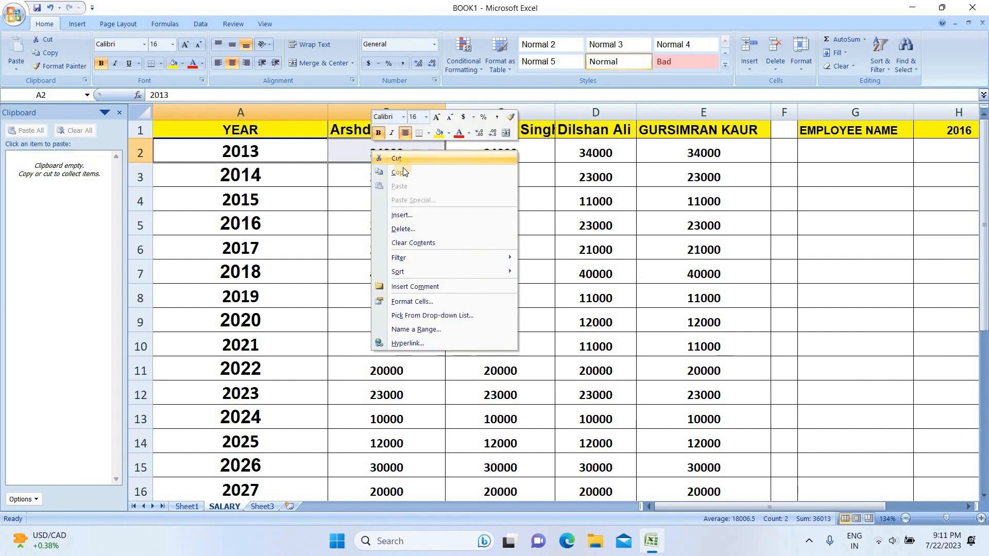
Step: Collect copies of A2:B2, A5:B5 and A7:C12 on the Office Clipboard
click(403, 169)
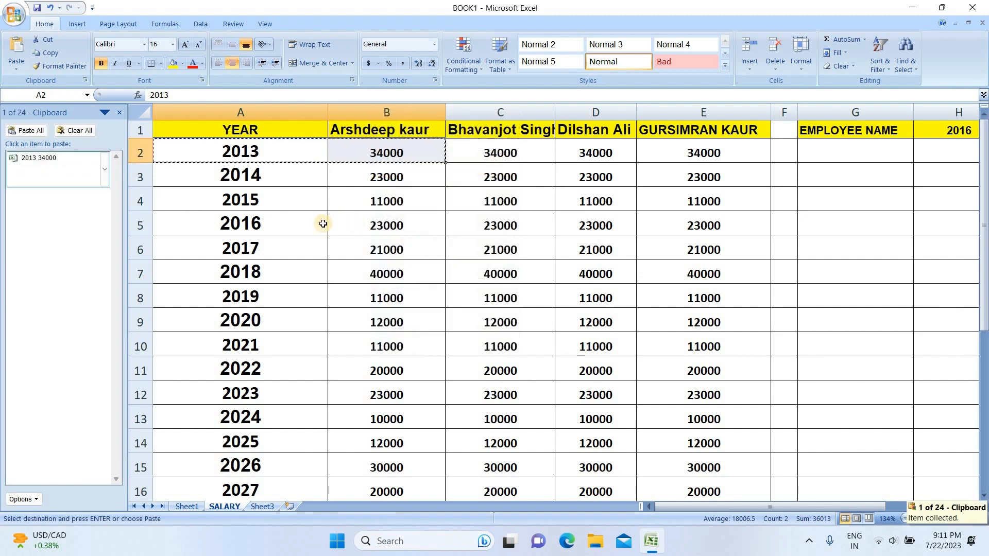
drag(293, 228, 393, 227)
right_click(395, 227)
click(424, 251)
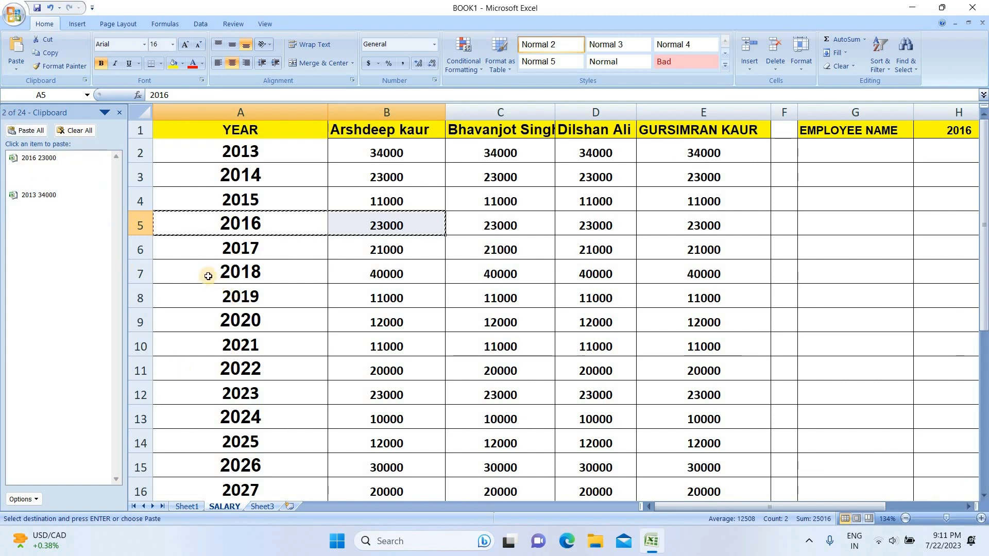
drag(209, 276, 550, 397)
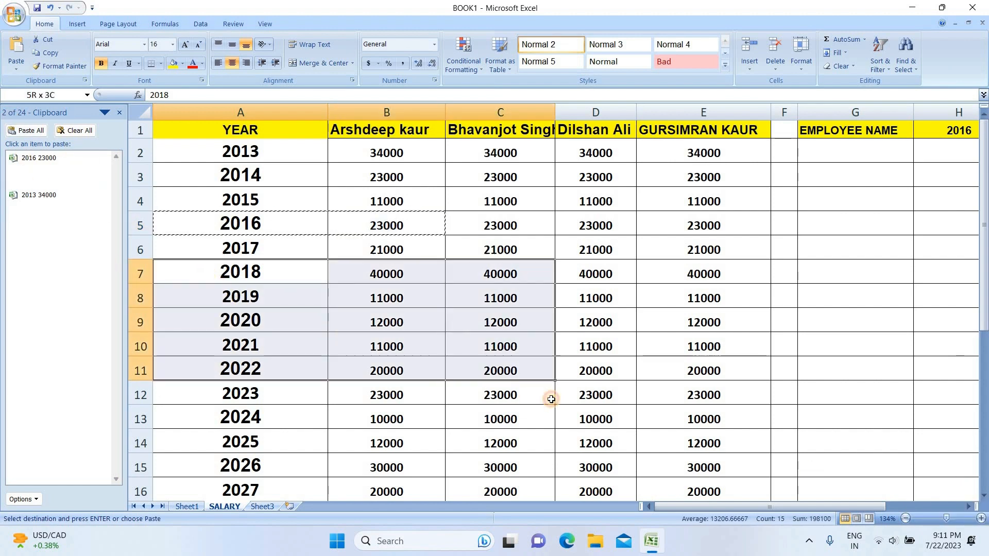
right_click(398, 323)
click(425, 342)
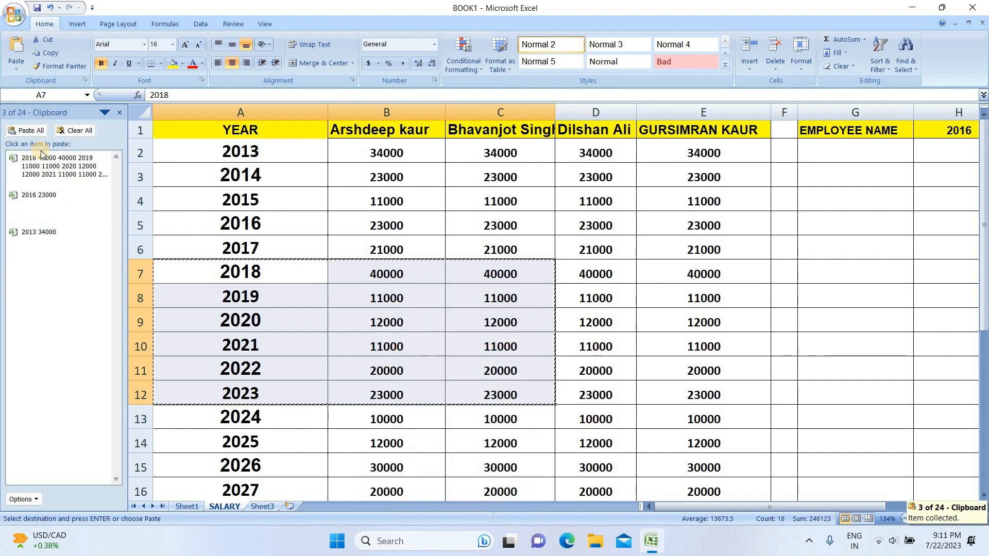
key(super+plus)
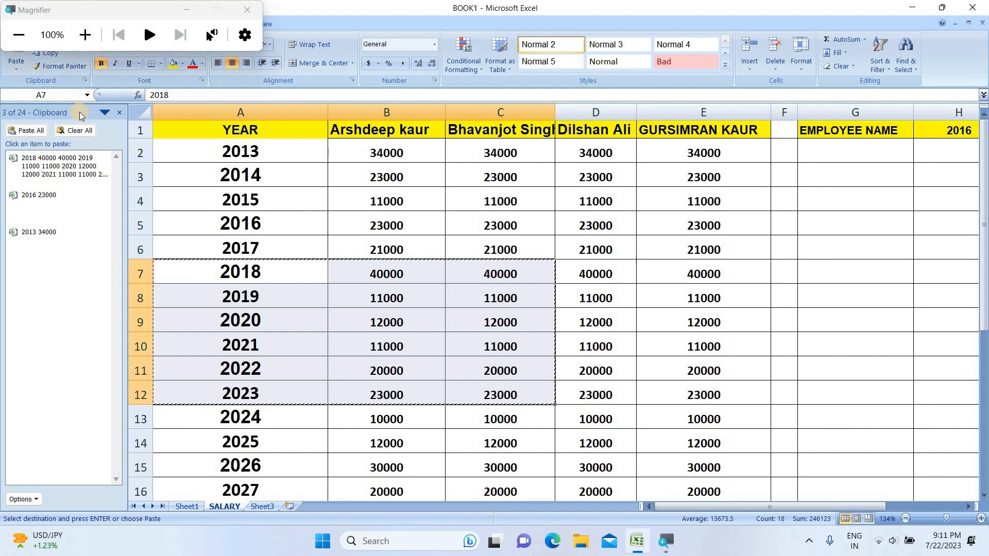
key(super+Escape)
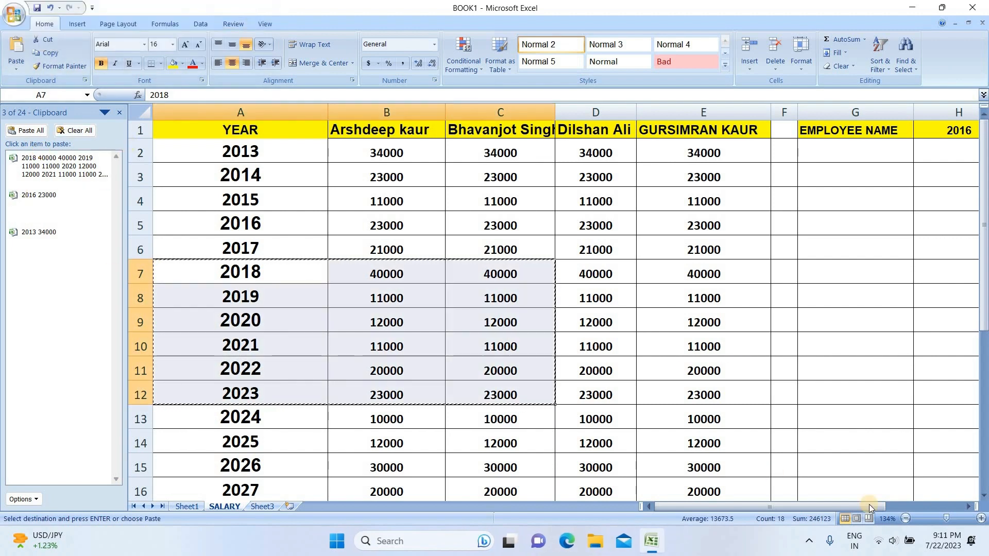
drag(947, 519, 948, 519)
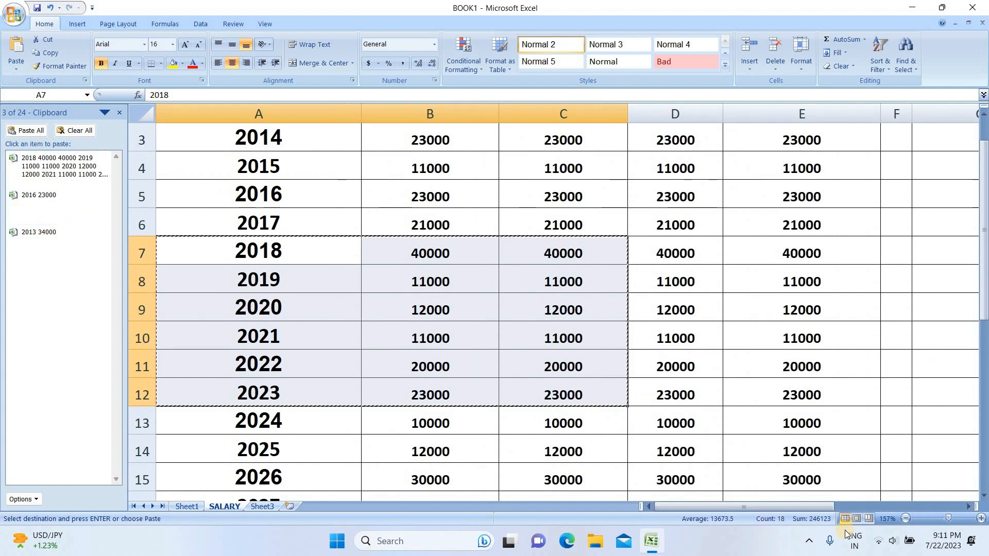
drag(948, 518, 943, 519)
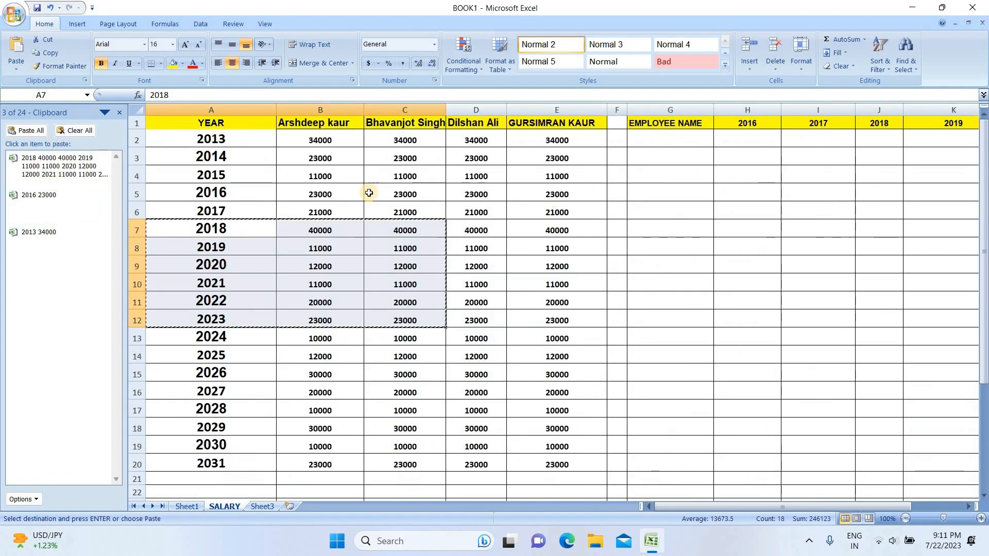
Step: Paste the 2013 34000 clipboard item into G2 and the 2016 23000 item into G3
click(682, 141)
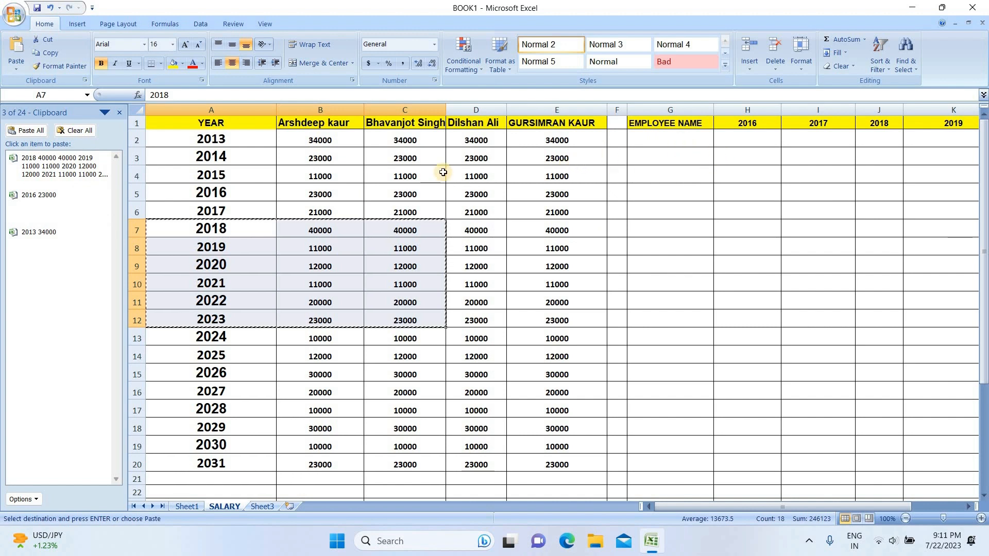
click(31, 197)
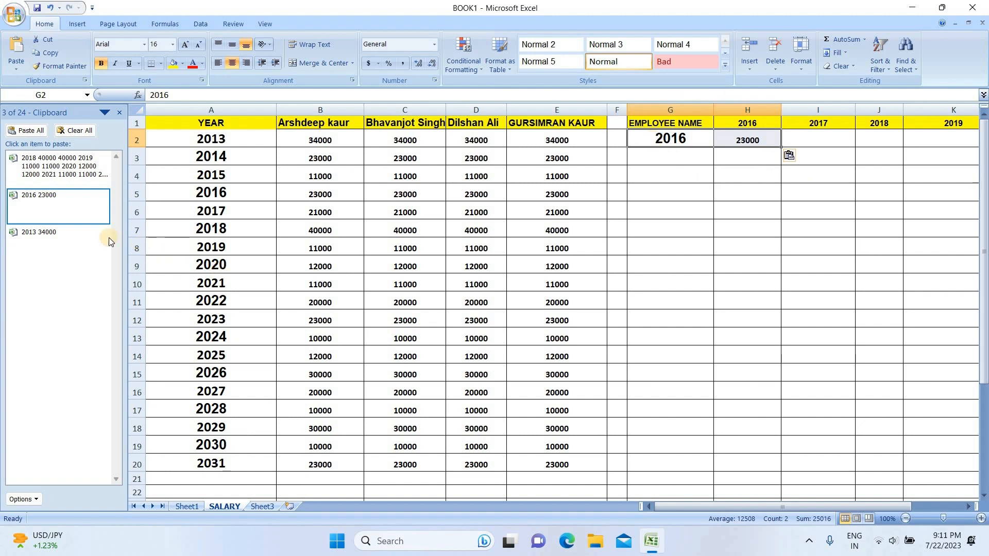
click(43, 235)
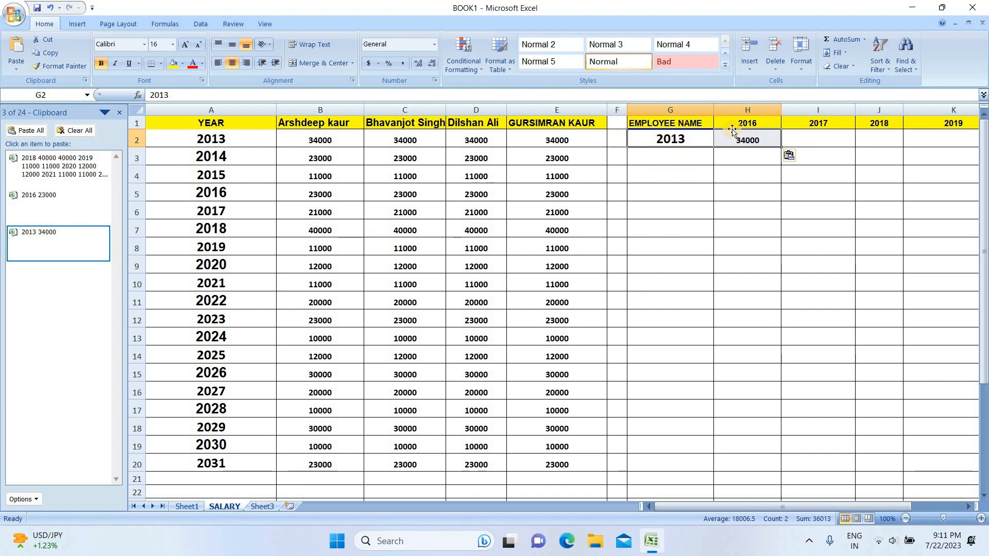
click(664, 160)
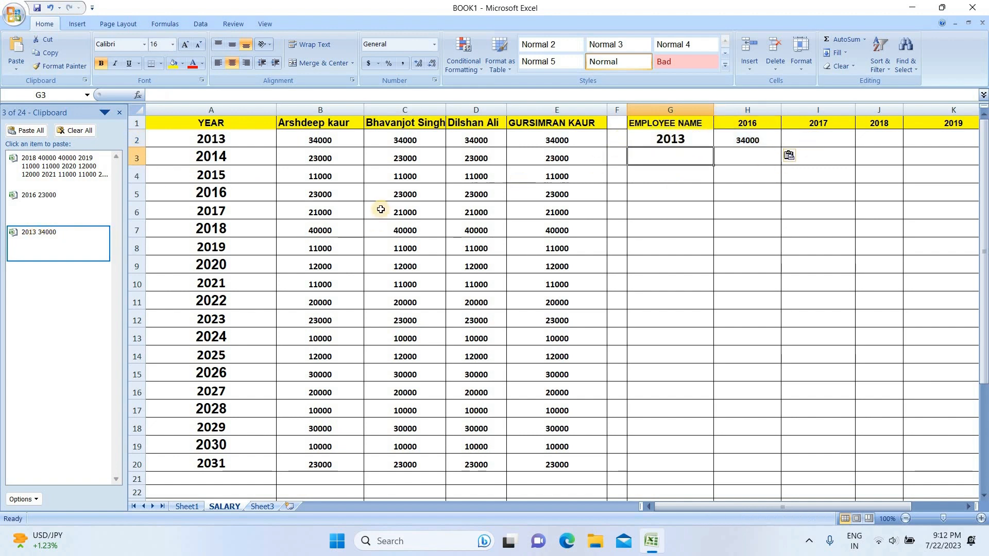
click(61, 200)
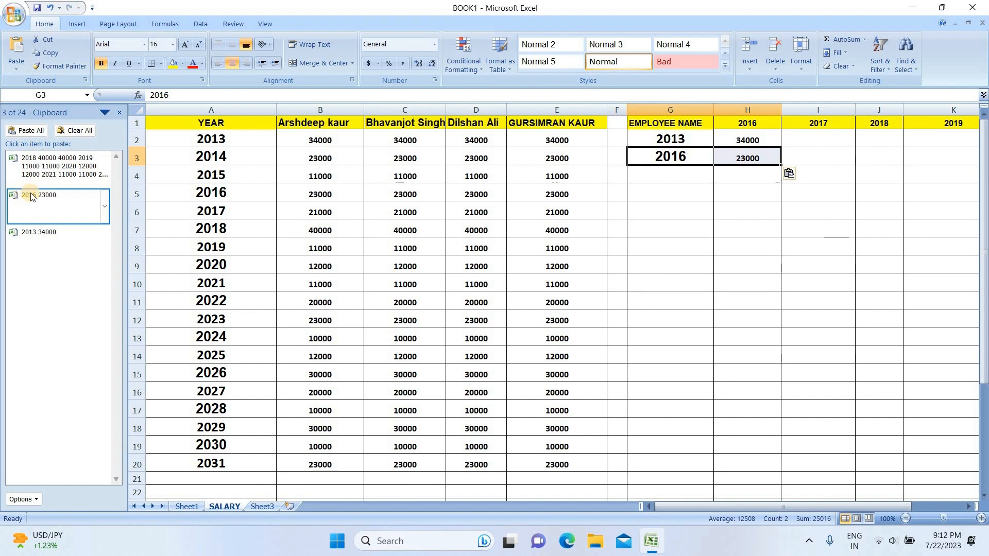
Step: Paste all clipboard items starting at G4, then clear the Office Clipboard
click(662, 180)
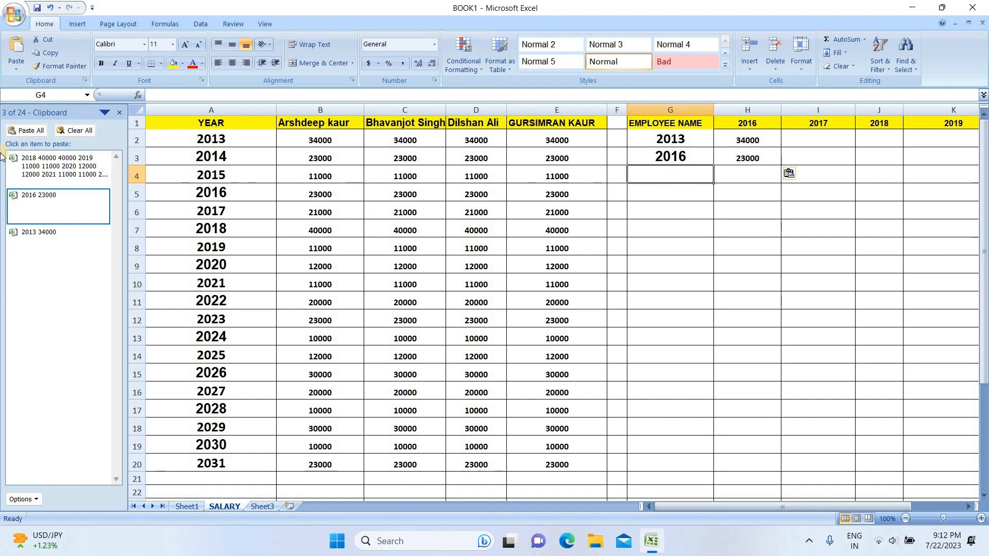
click(25, 132)
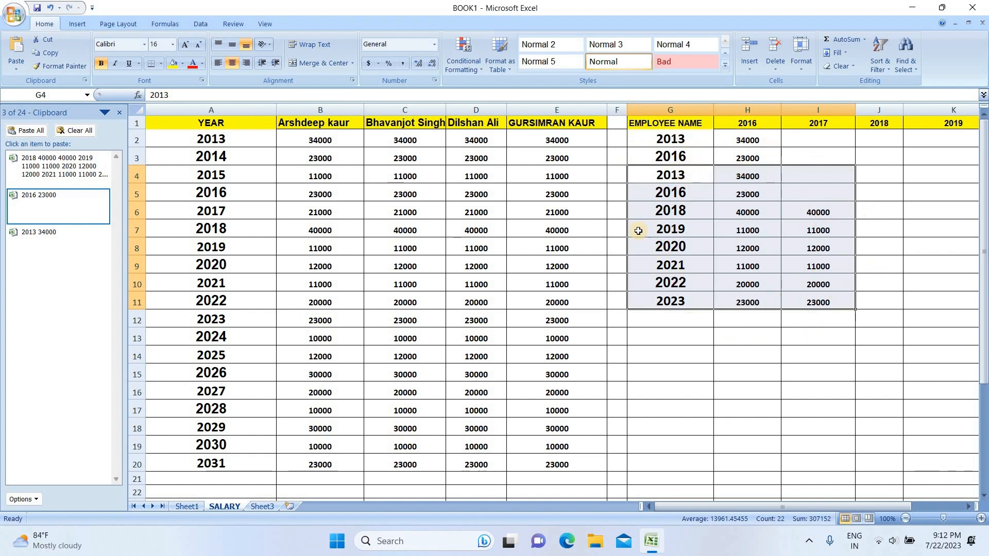
click(72, 133)
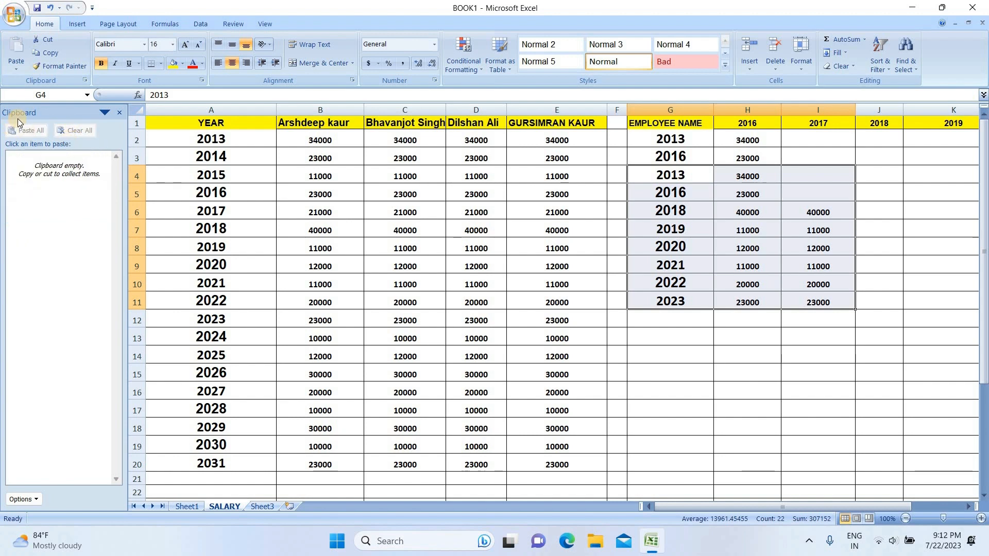
click(104, 114)
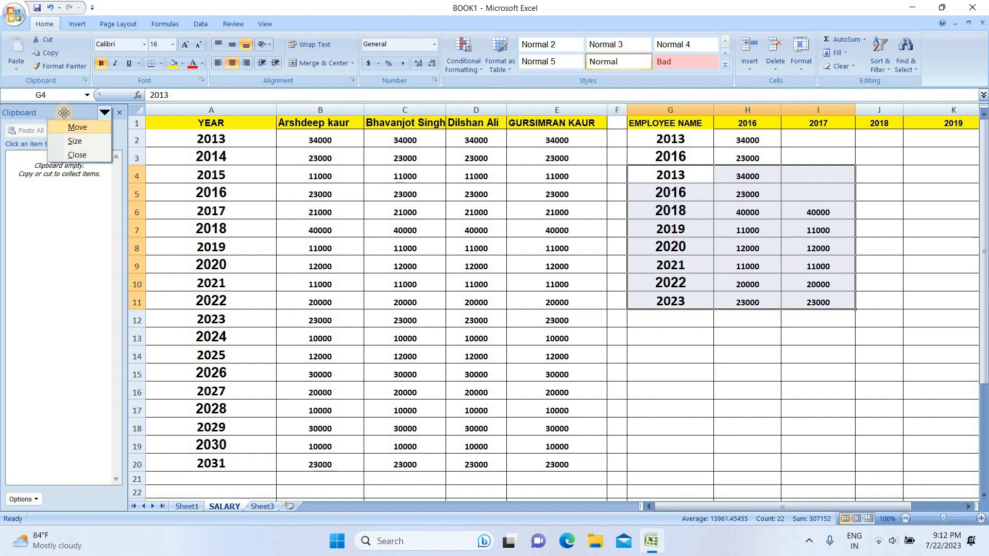
click(82, 127)
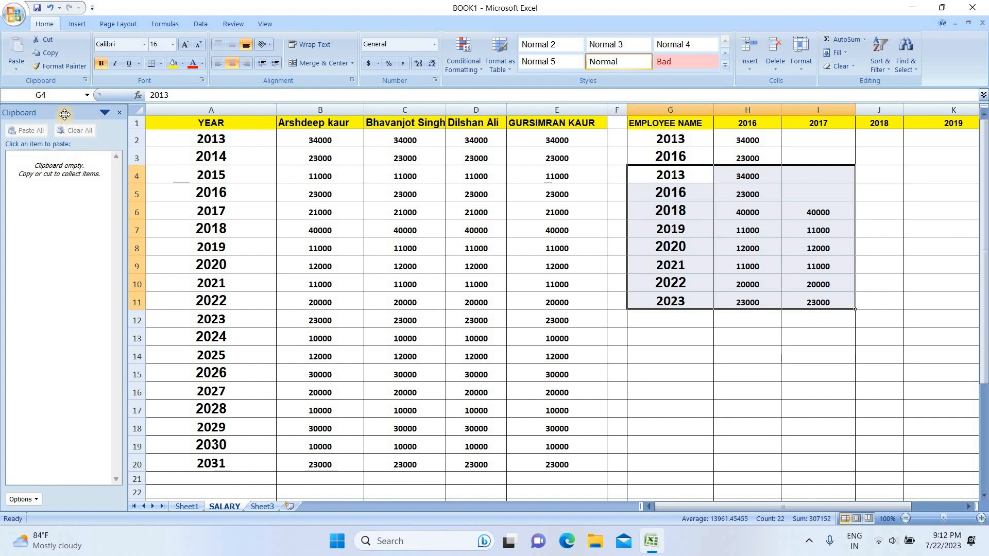
click(103, 113)
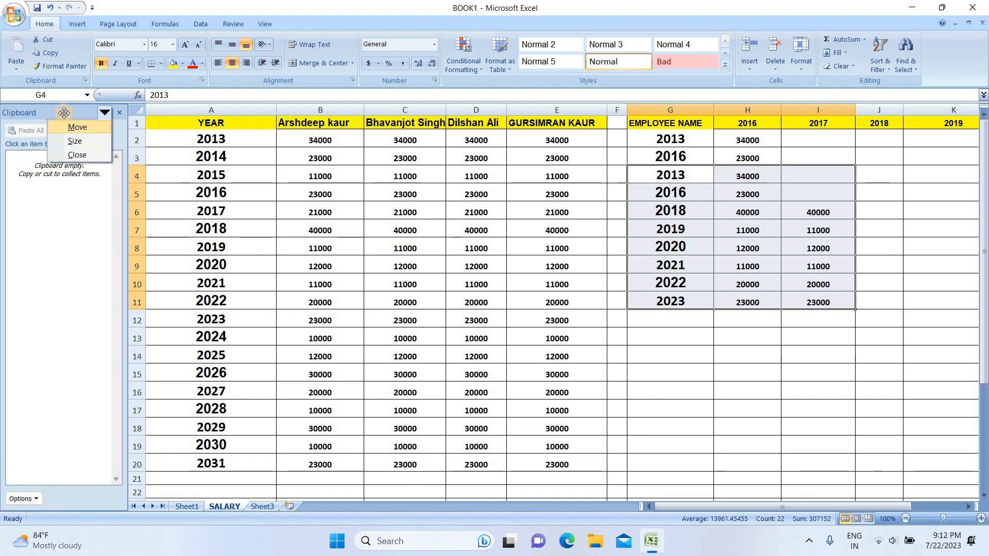
click(101, 126)
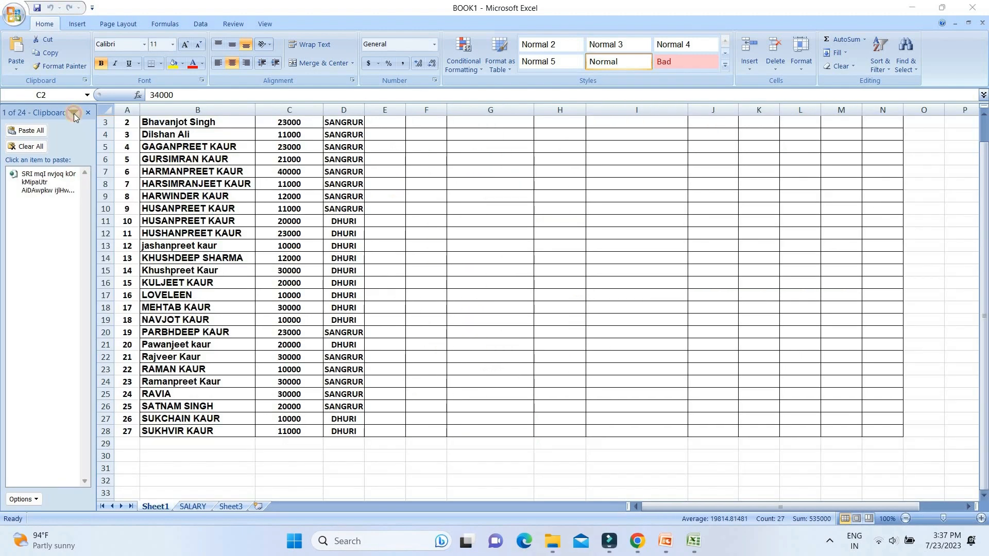
Step: Move and resize the Clipboard task pane to make it wider on Sheet1
click(74, 115)
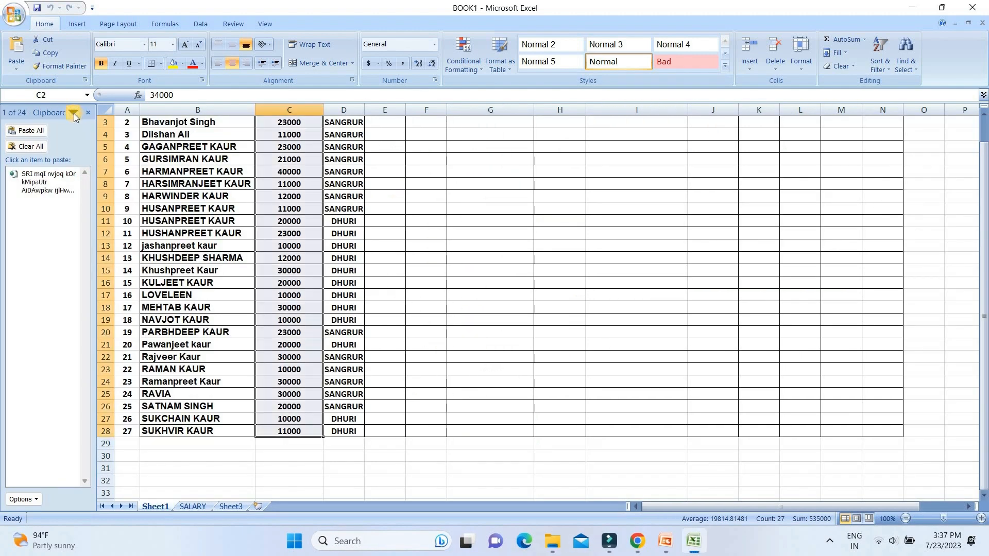
click(74, 113)
click(46, 127)
drag(37, 112, 71, 126)
click(74, 112)
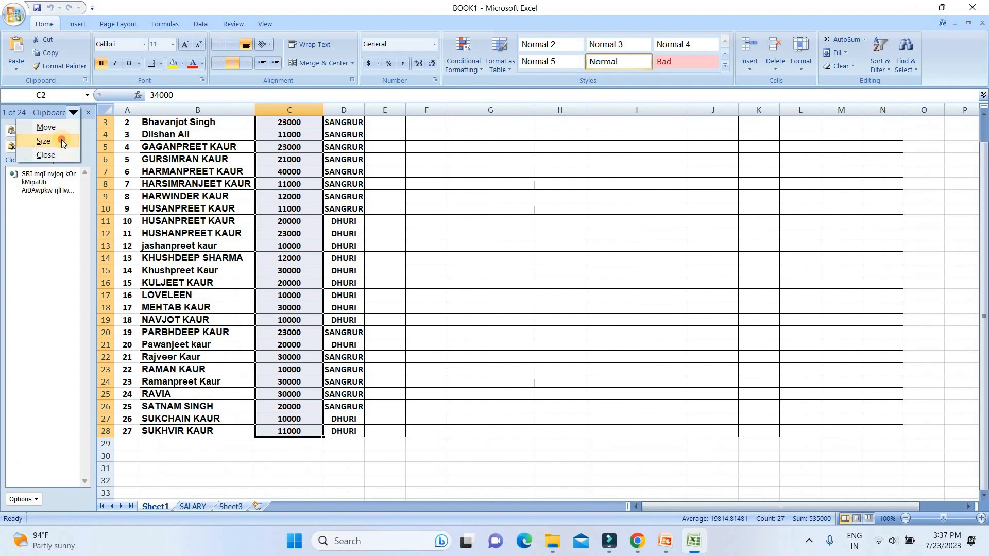
click(47, 141)
drag(116, 434, 120, 510)
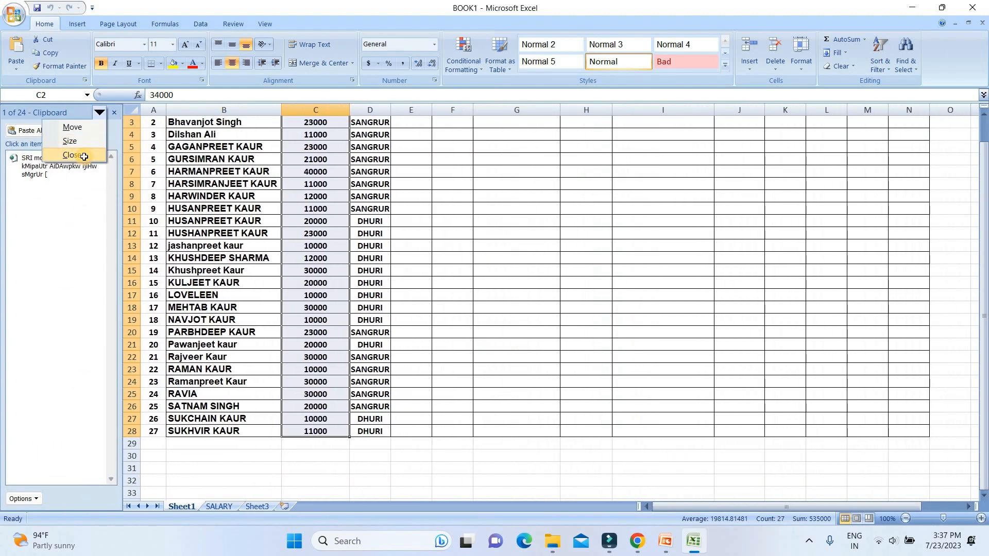
click(84, 156)
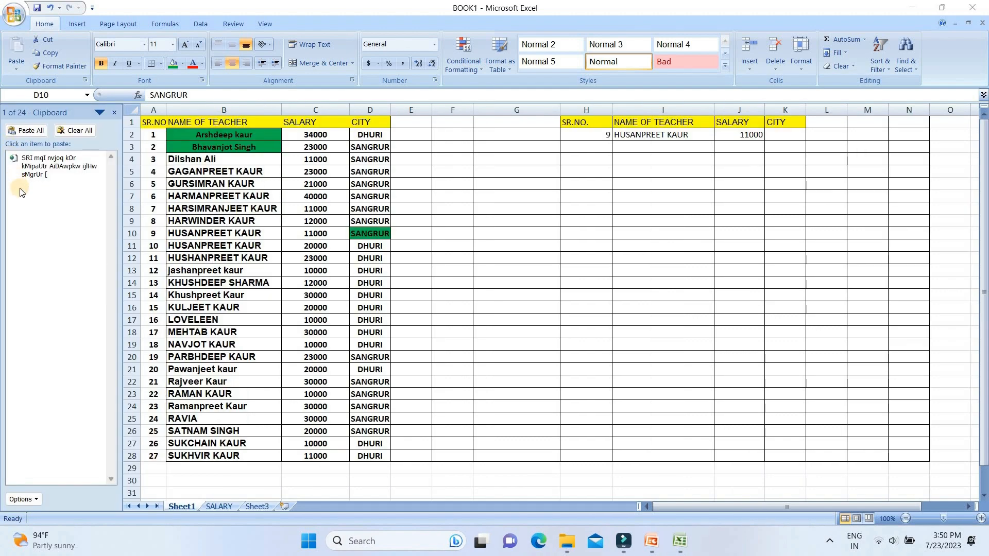
Step: Cut the CITY cell D10 and the teacher name in B5 onto the Office Clipboard
click(47, 39)
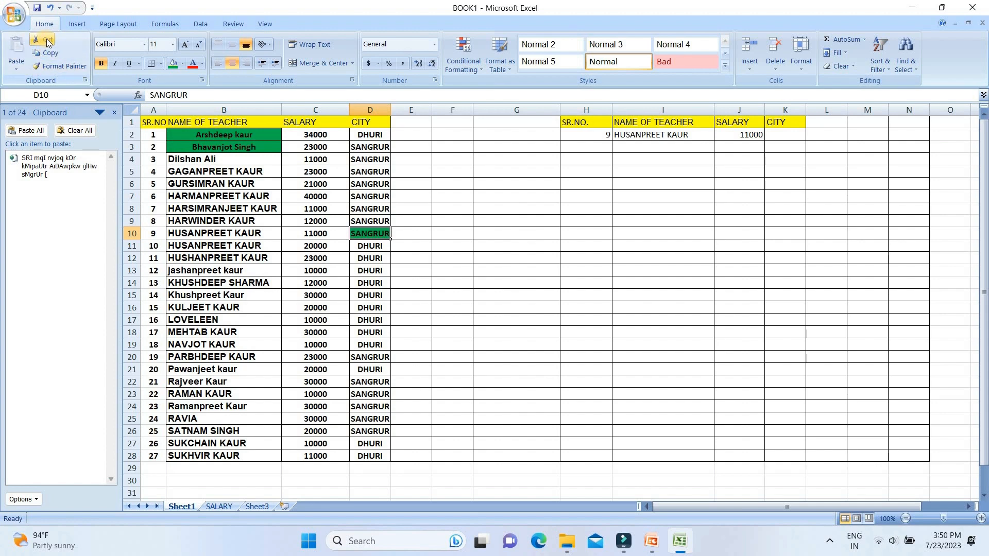
click(47, 39)
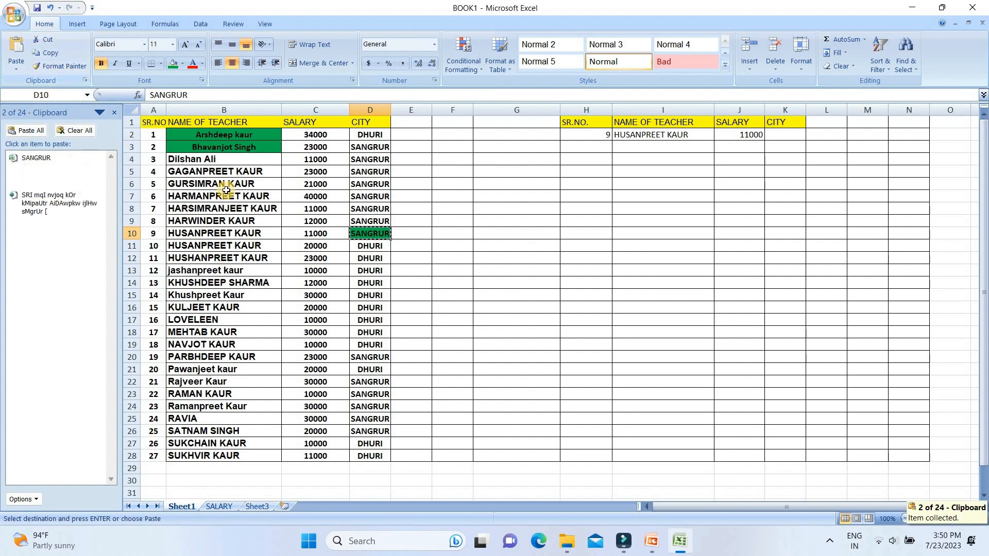
click(173, 170)
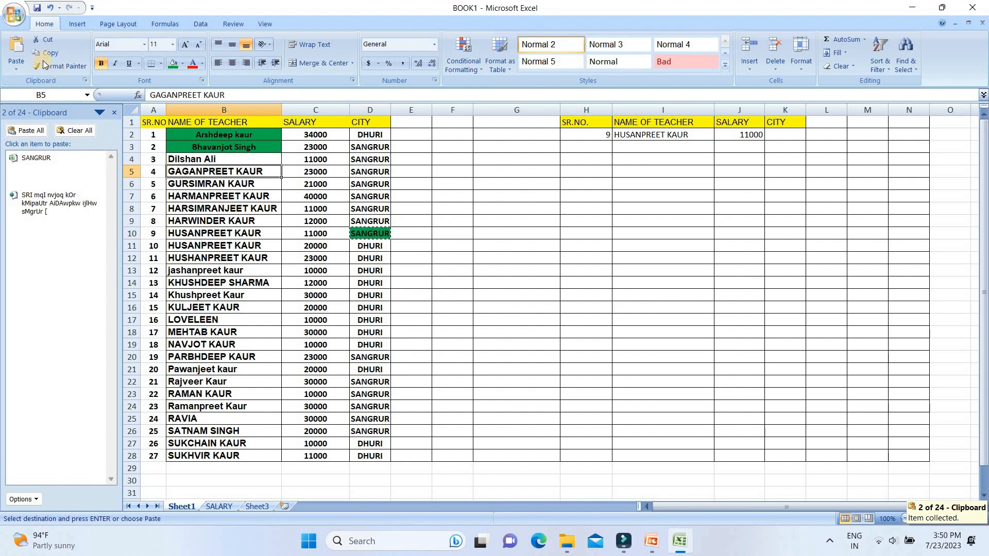
click(47, 39)
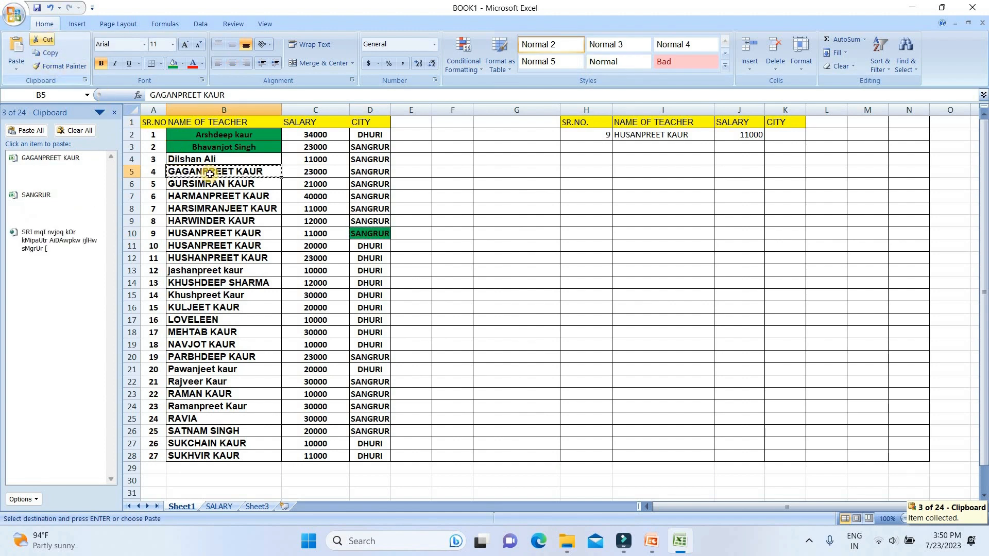
Step: Paste the cut teacher name into cell F7
click(462, 198)
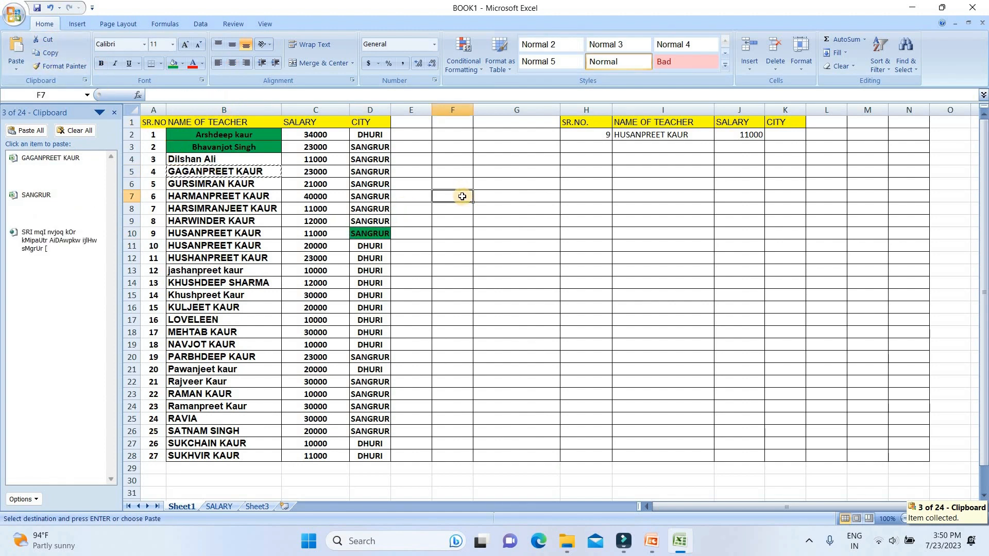
right_click(460, 199)
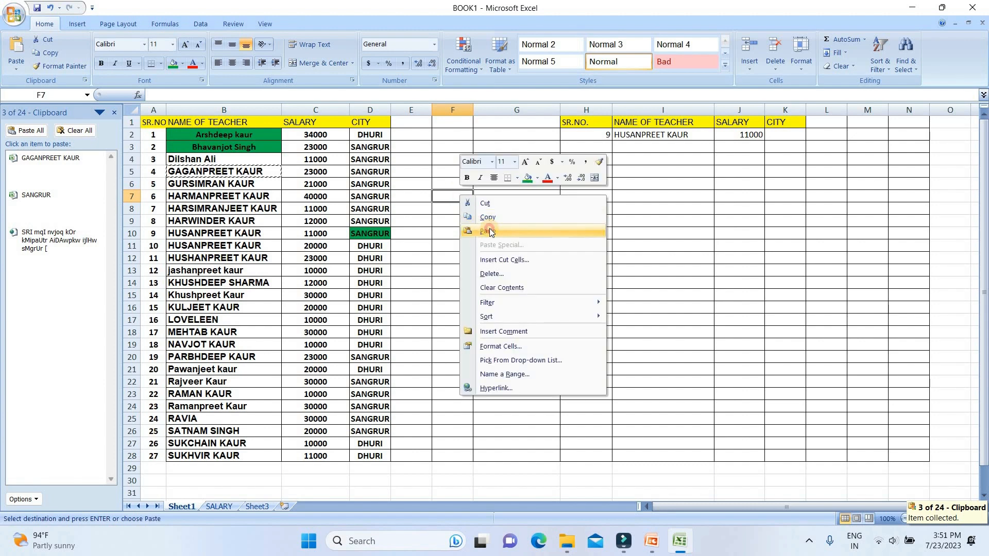
click(484, 229)
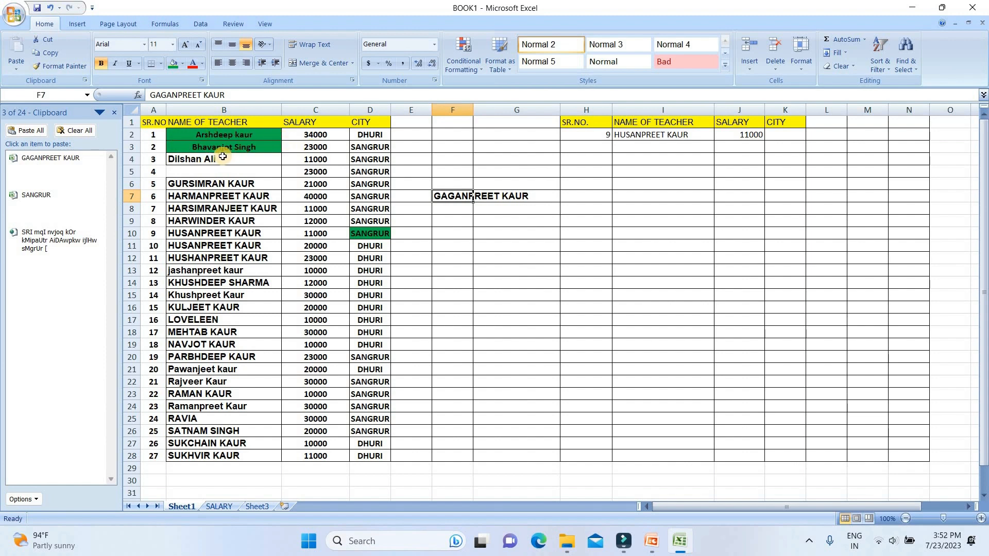
Step: Copy the green formatting of B2 onto the CITY cell D15 with Format Painter
click(184, 141)
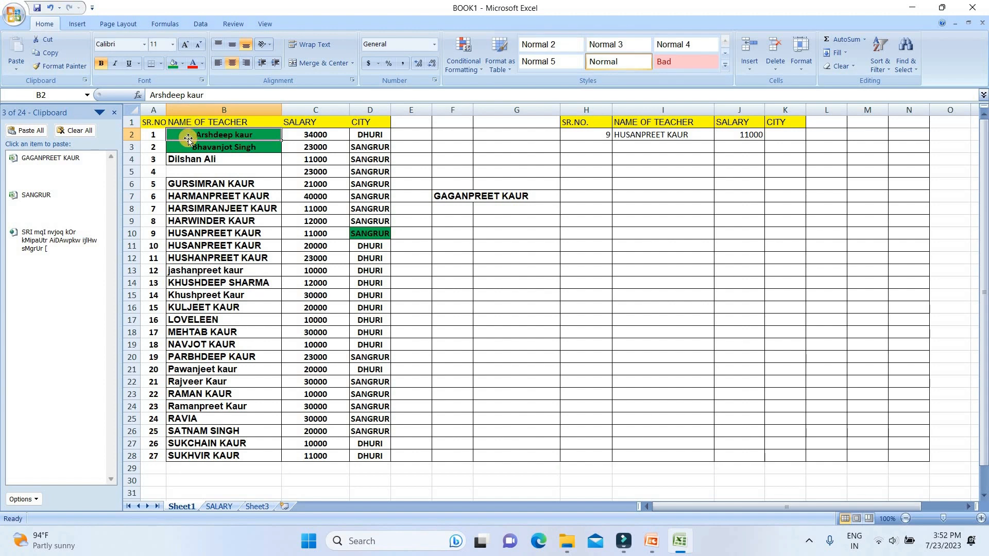
click(58, 66)
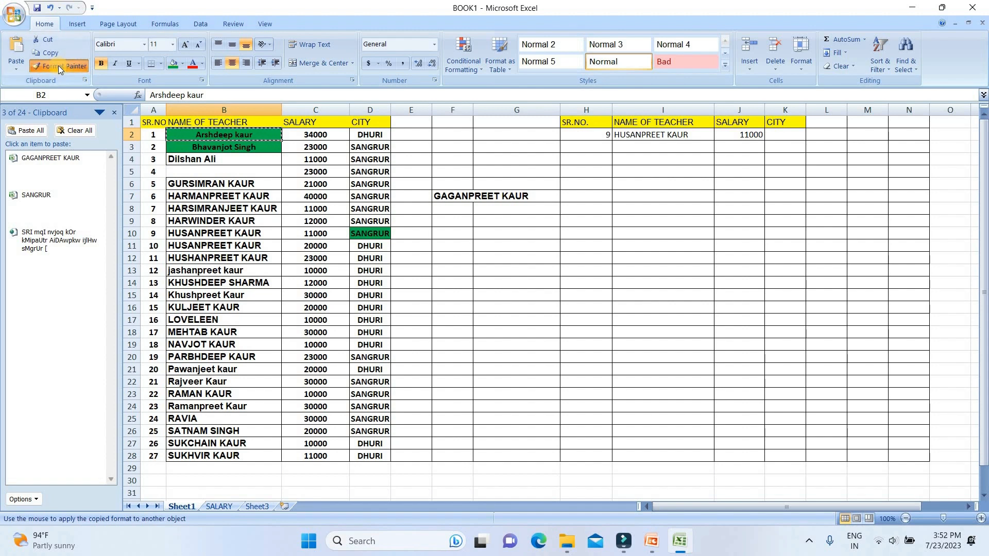
click(367, 297)
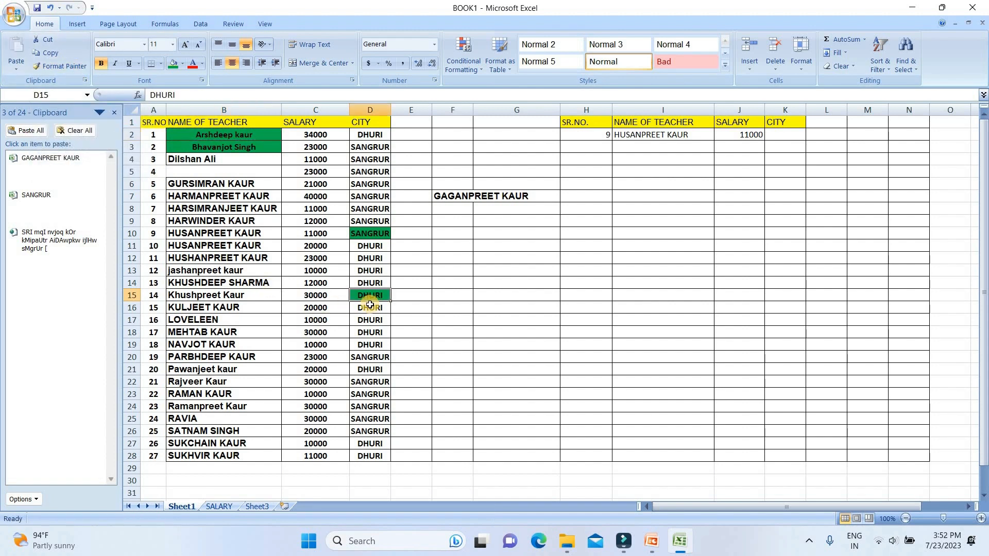
click(367, 354)
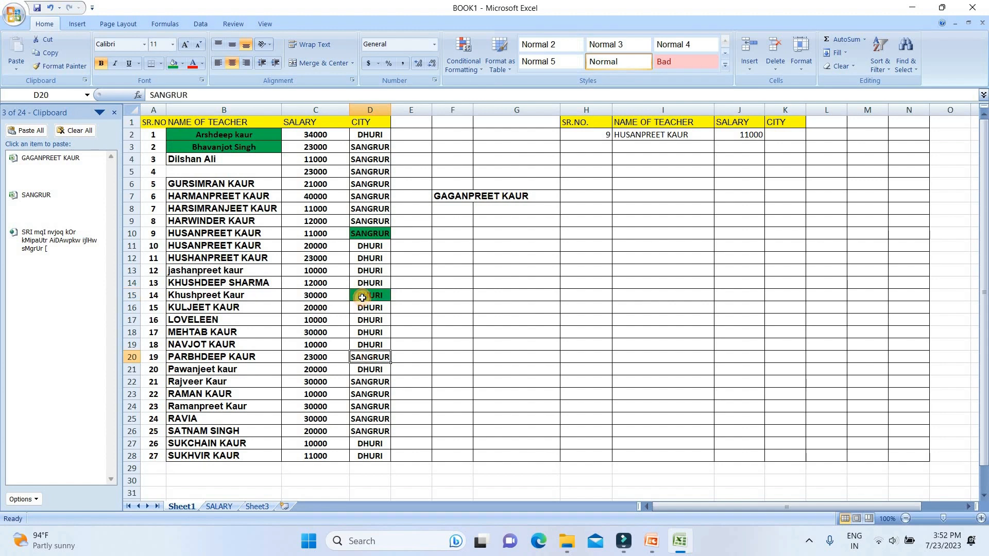
Step: Use Format Painter to copy the green formatting of B2 onto the teacher name in B10
click(362, 297)
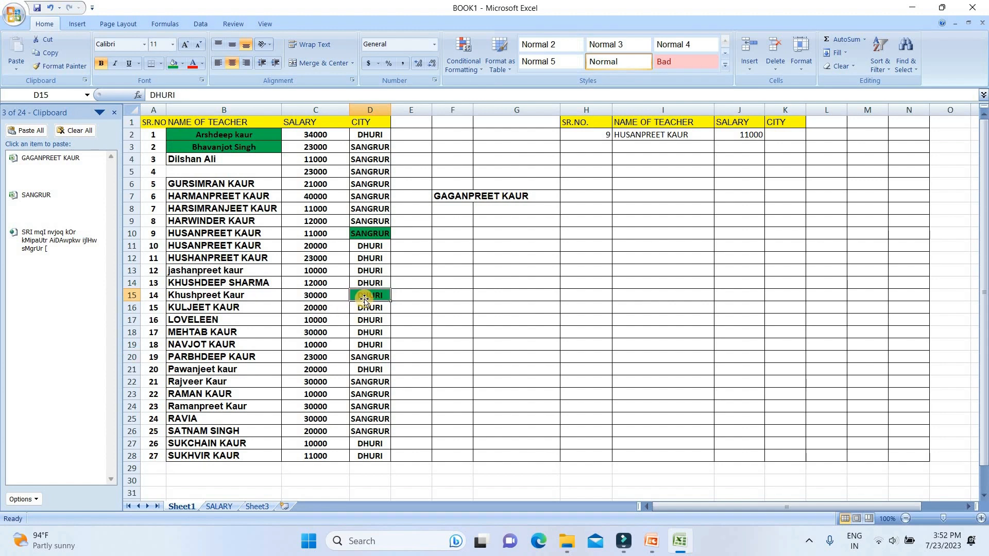
double_click(49, 70)
click(193, 136)
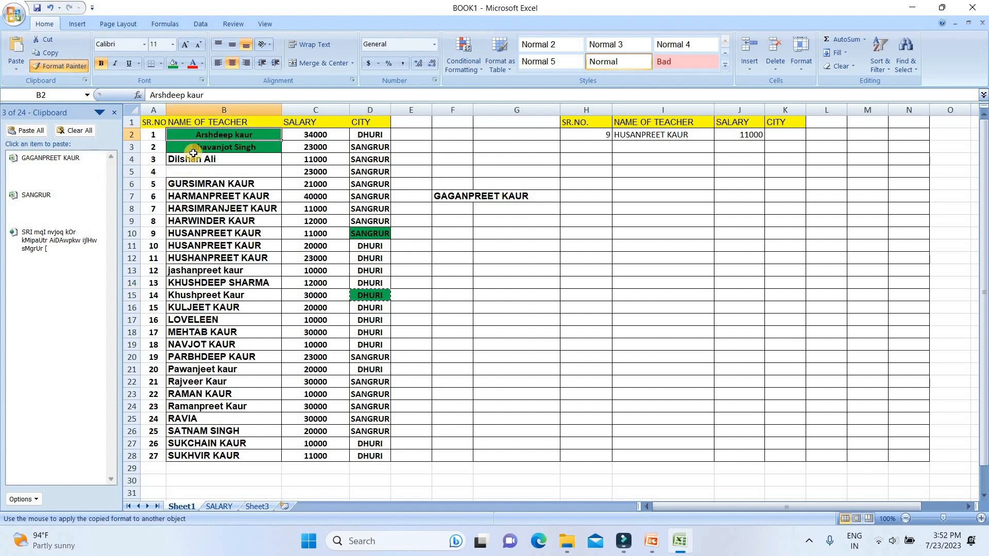
click(52, 70)
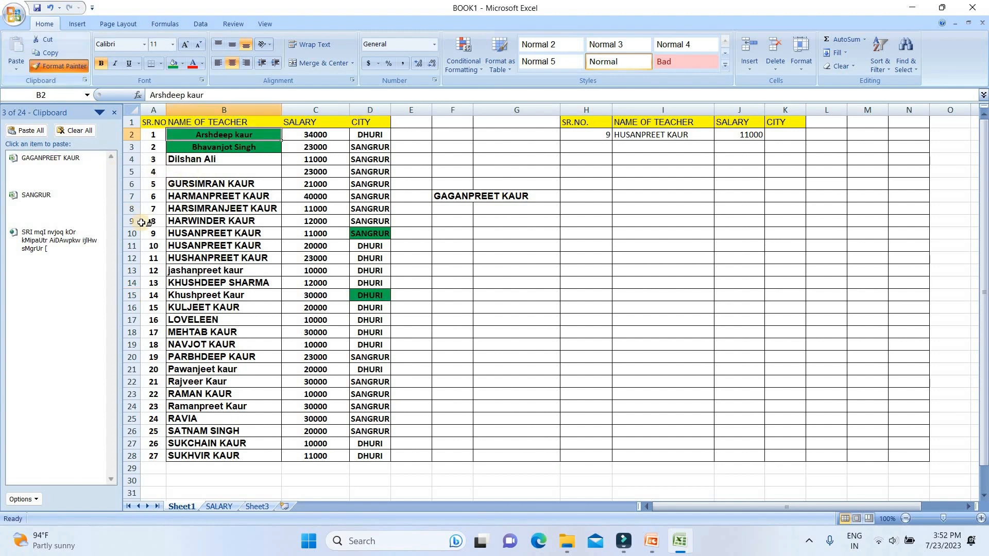
click(177, 230)
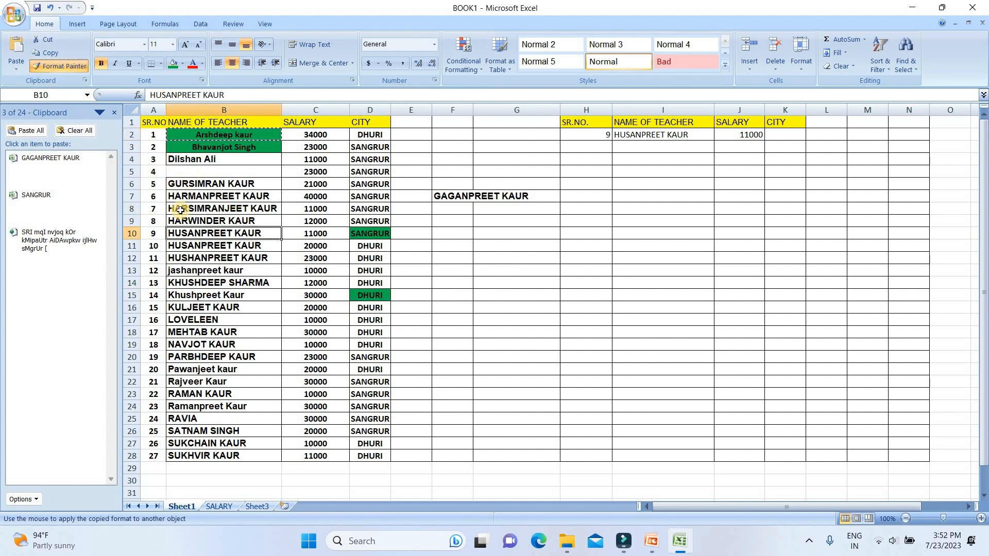
Step: Paint the same green formatting onto the teacher names in B16 and B22
click(49, 70)
click(199, 308)
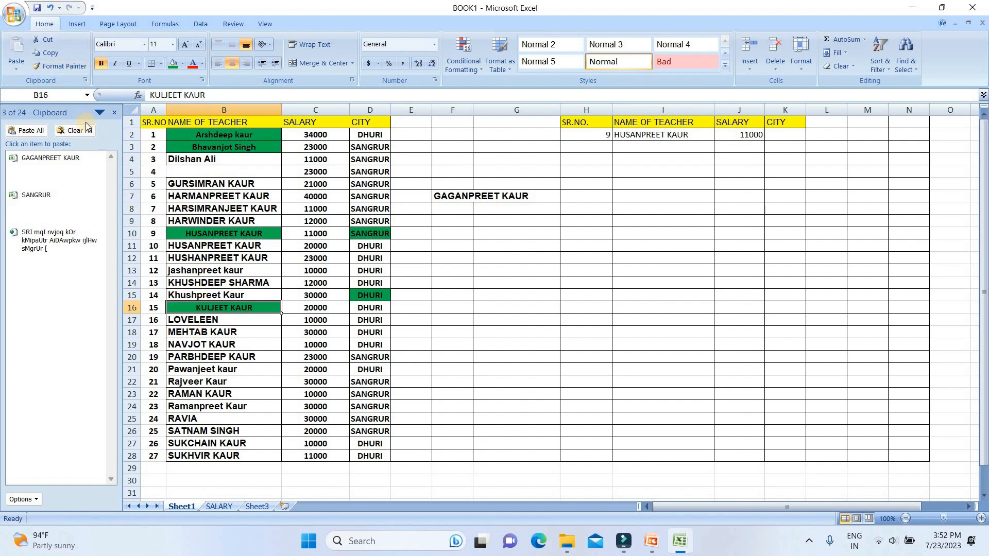
click(59, 66)
click(213, 381)
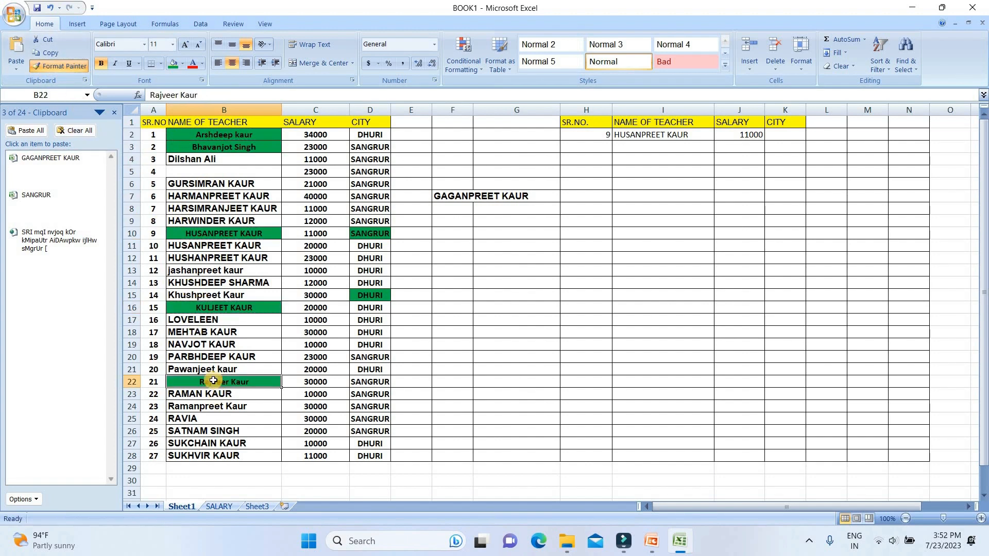
Step: Lock Format Painter on B22's formatting and apply it to D3, C6, C13, C19 and C25
double_click(365, 355)
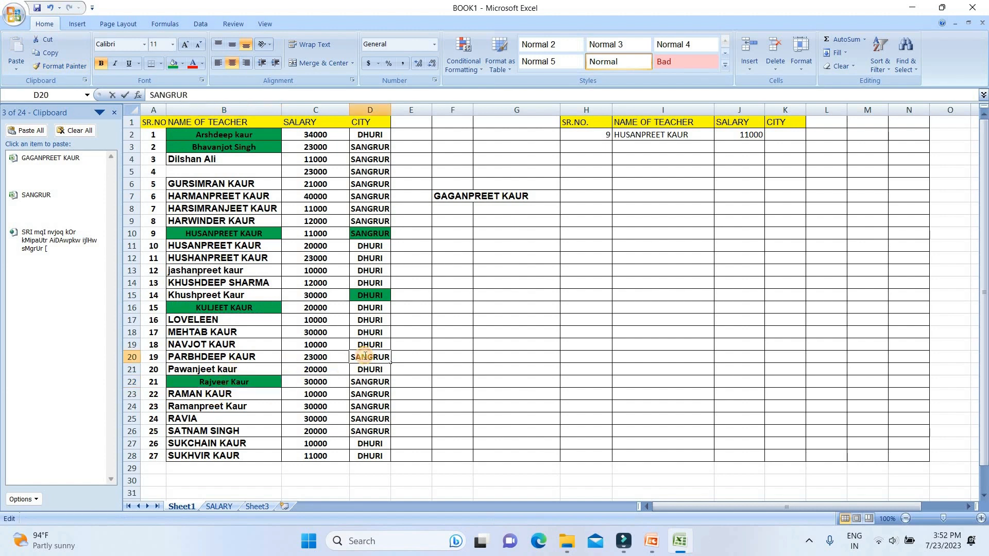
click(208, 387)
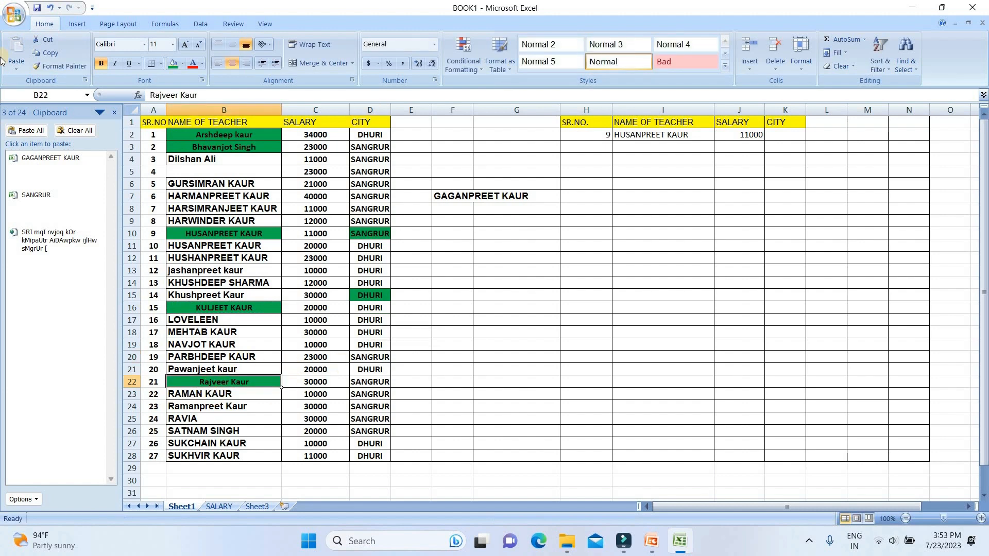
click(66, 67)
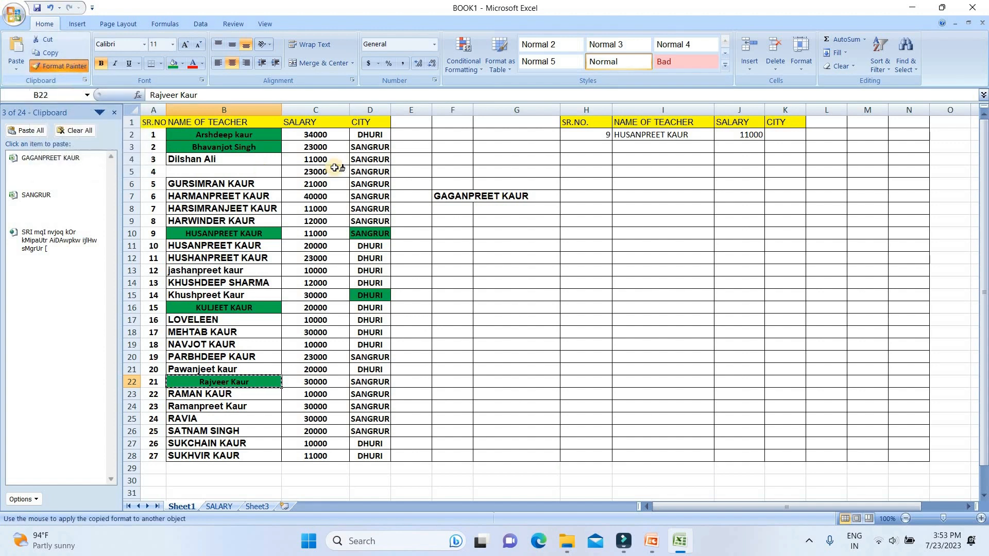
click(366, 148)
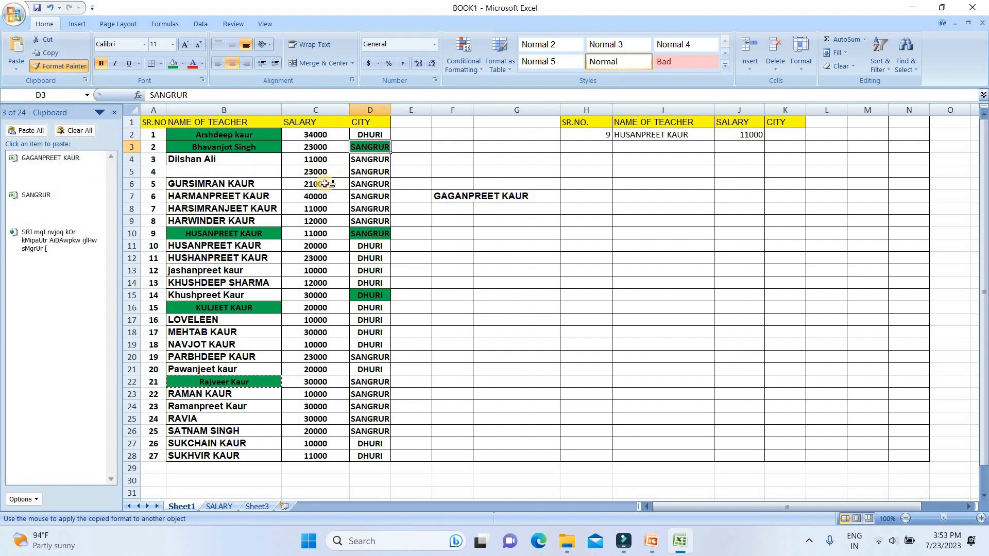
click(324, 184)
click(315, 270)
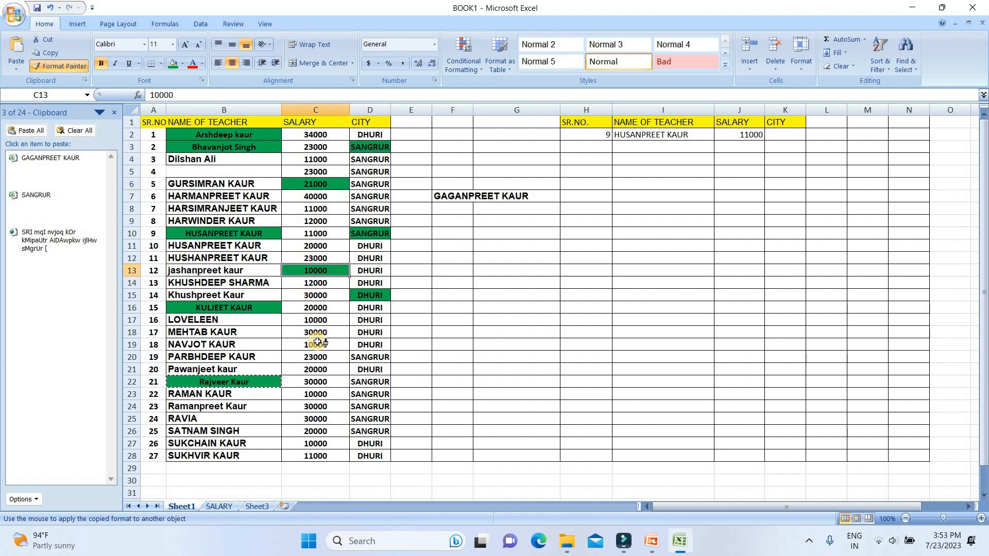
click(318, 342)
click(315, 419)
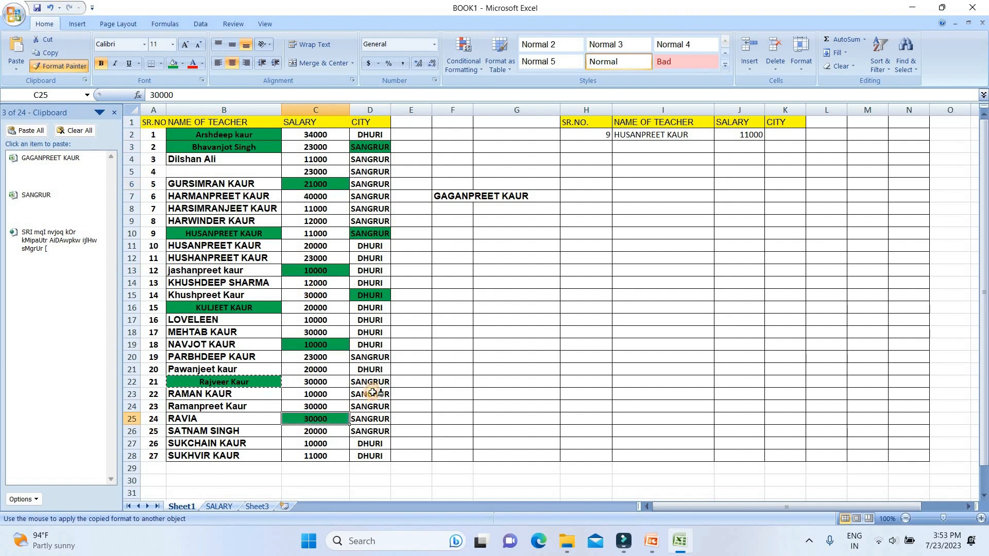
Step: Continue painting the green formatting onto cells D25, D18, B18, B12, D7 and B7
click(371, 418)
click(372, 332)
click(220, 332)
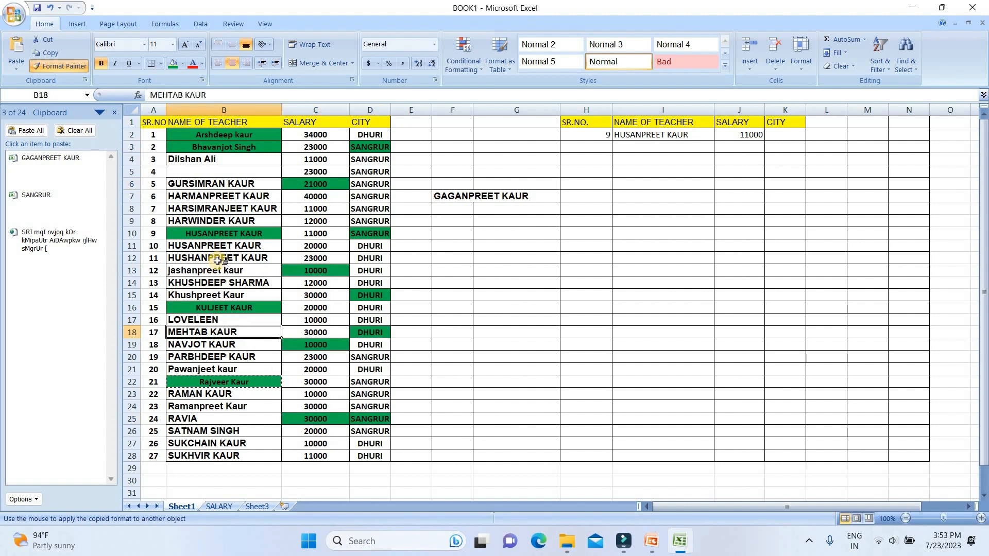
click(226, 258)
click(363, 196)
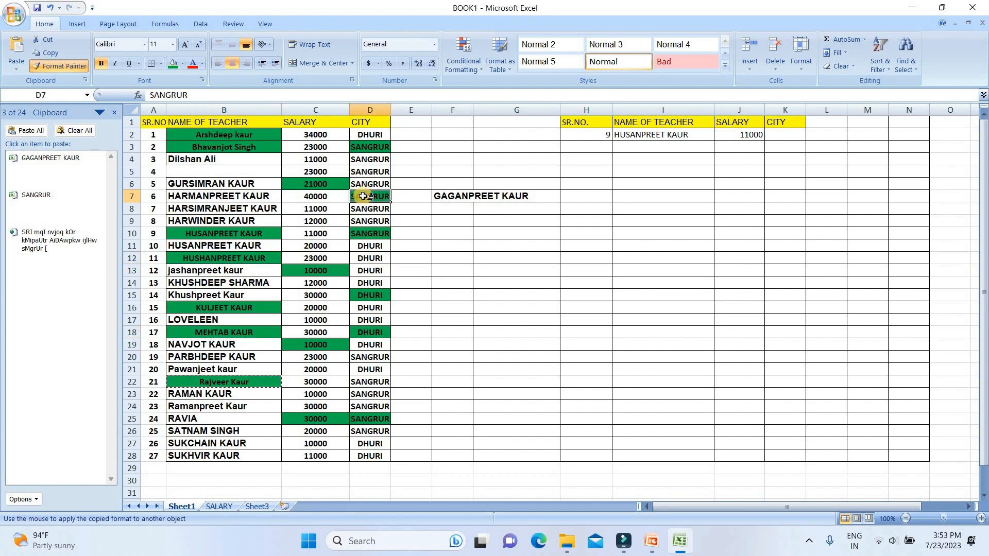
click(202, 196)
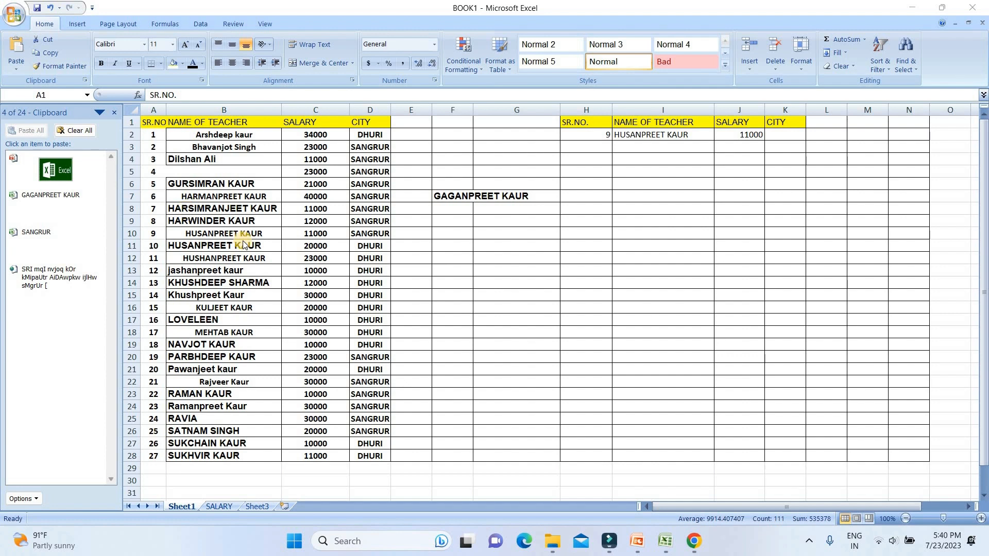
Step: Select the table A1:D28 and sort it largest to smallest, then back smallest to largest
click(152, 122)
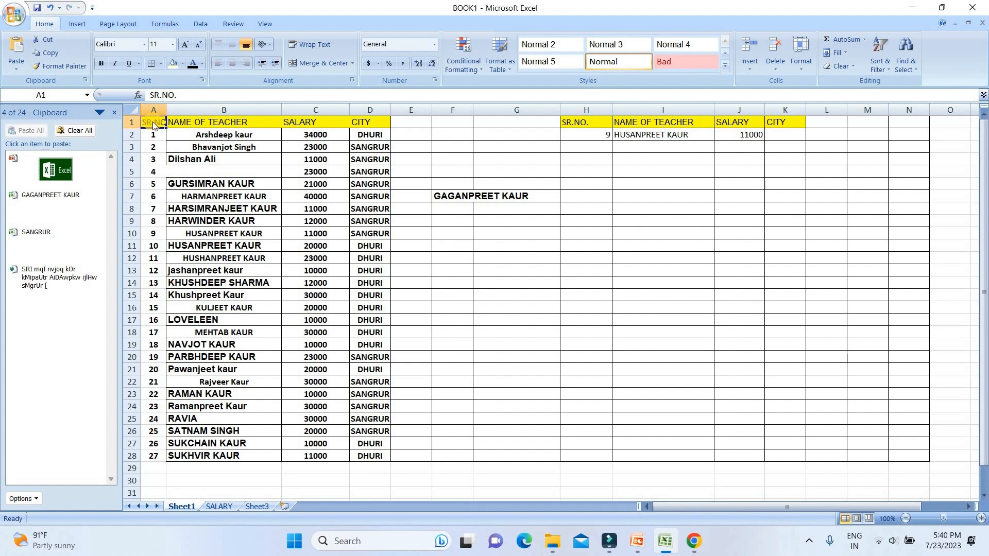
shift+click(361, 457)
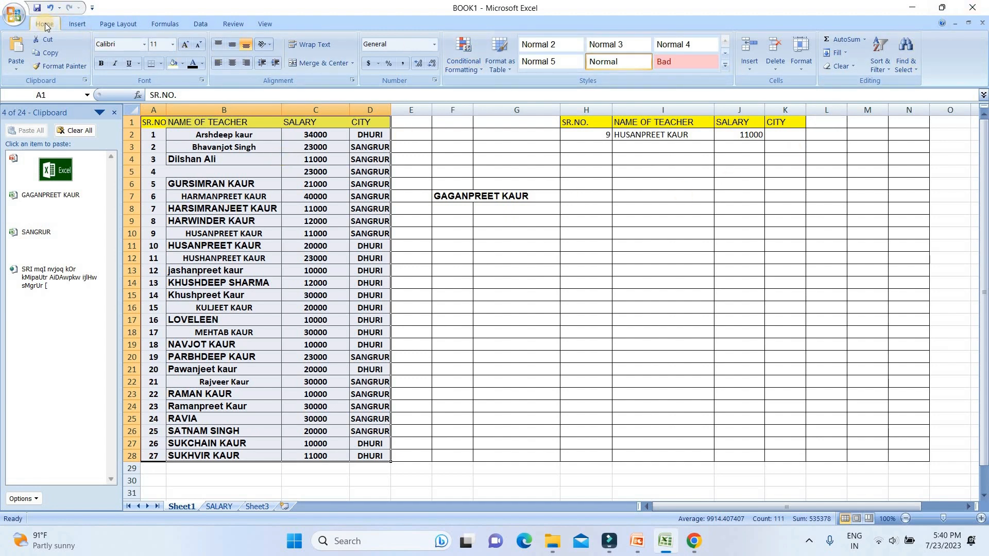
click(886, 69)
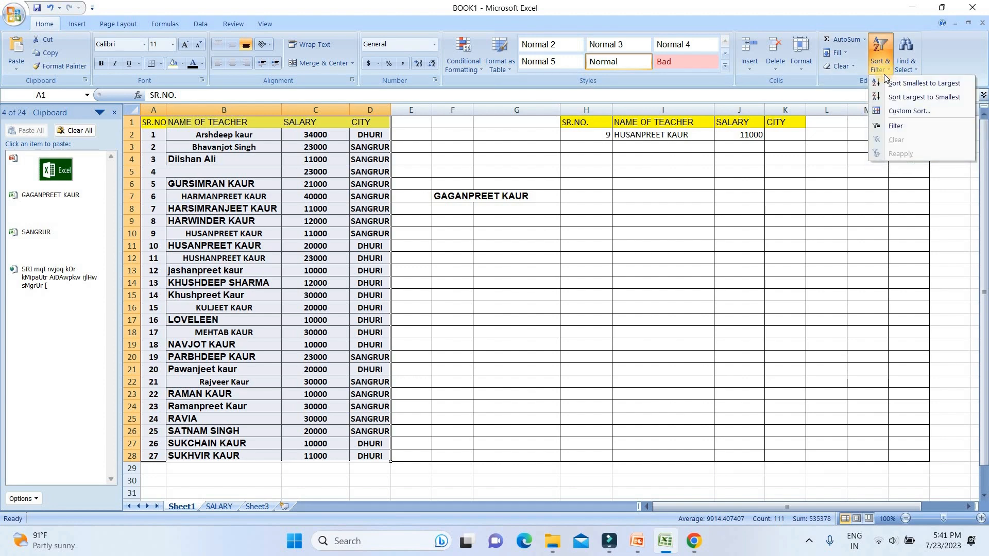
click(896, 99)
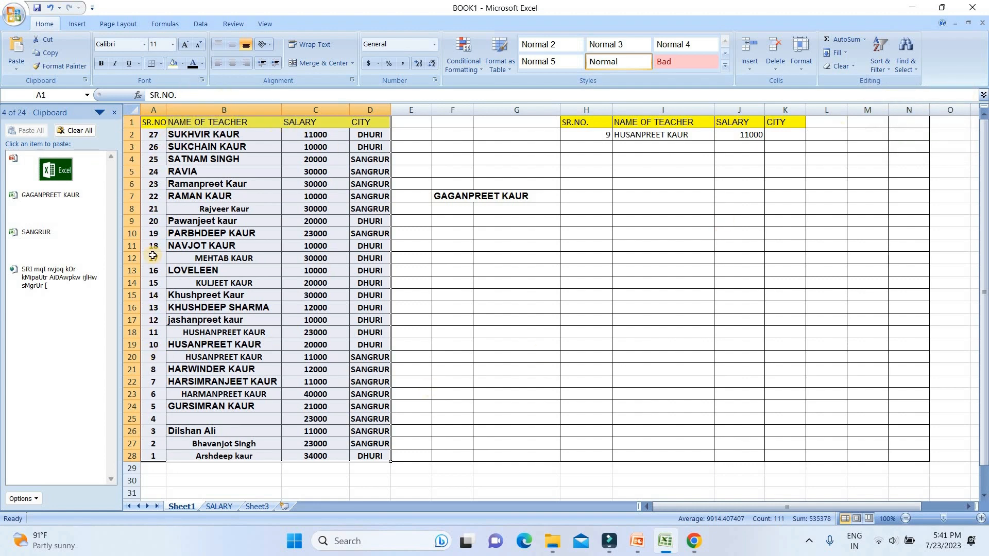
click(887, 66)
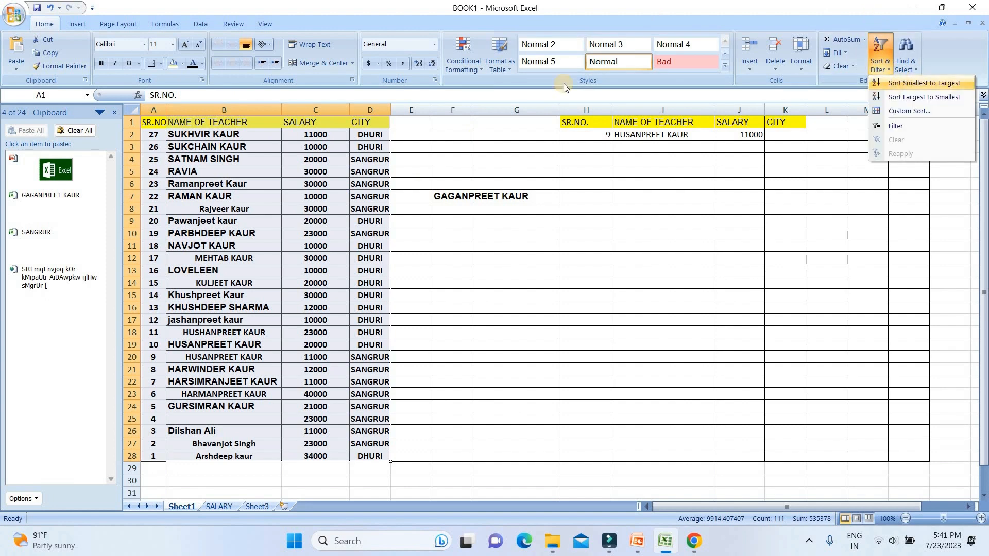
click(917, 83)
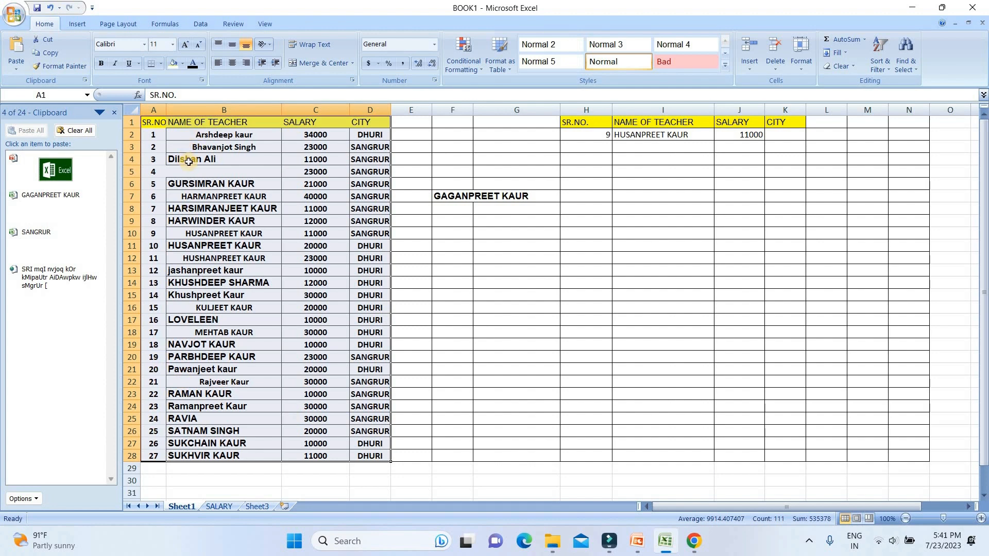
Step: Apply a custom sort on SR.NO. by values, smallest to largest
click(885, 71)
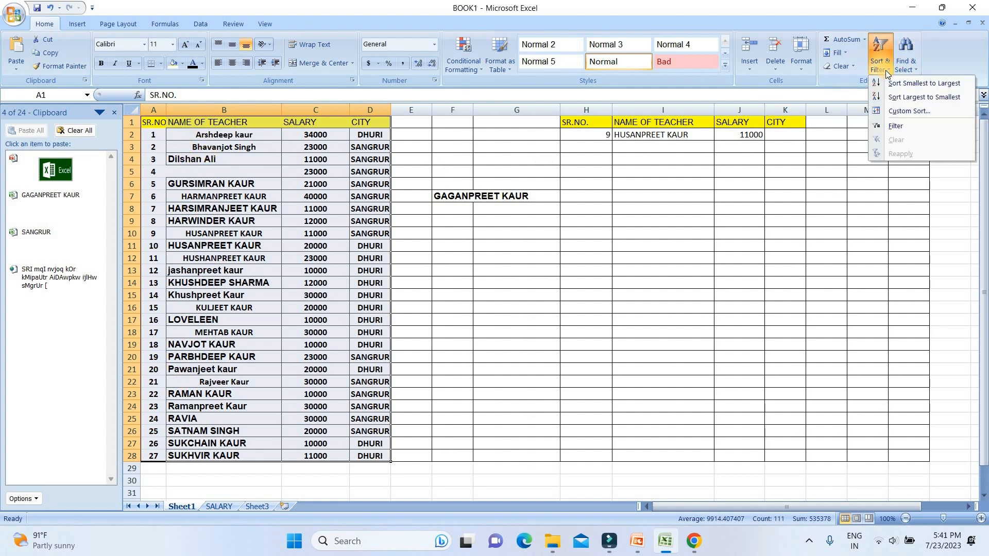
click(902, 111)
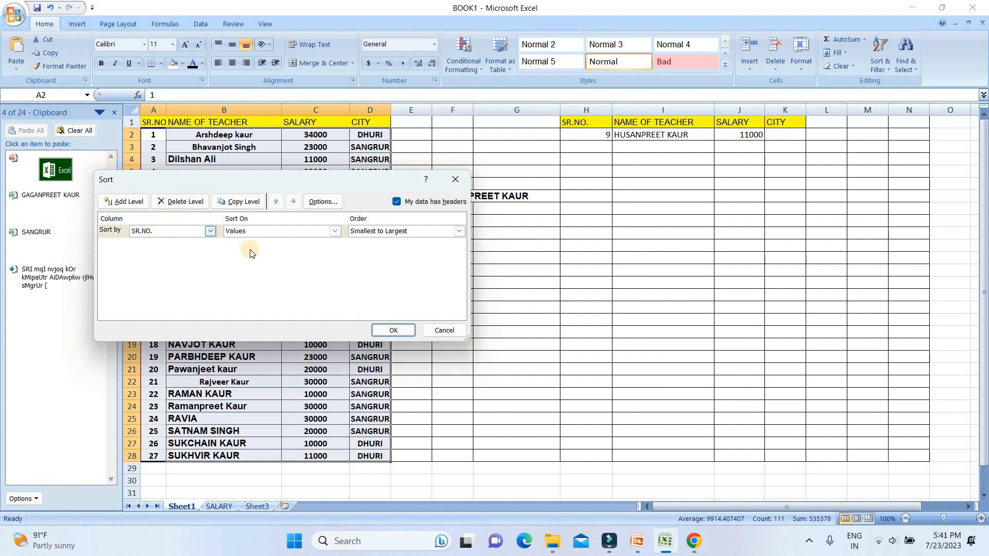
click(395, 330)
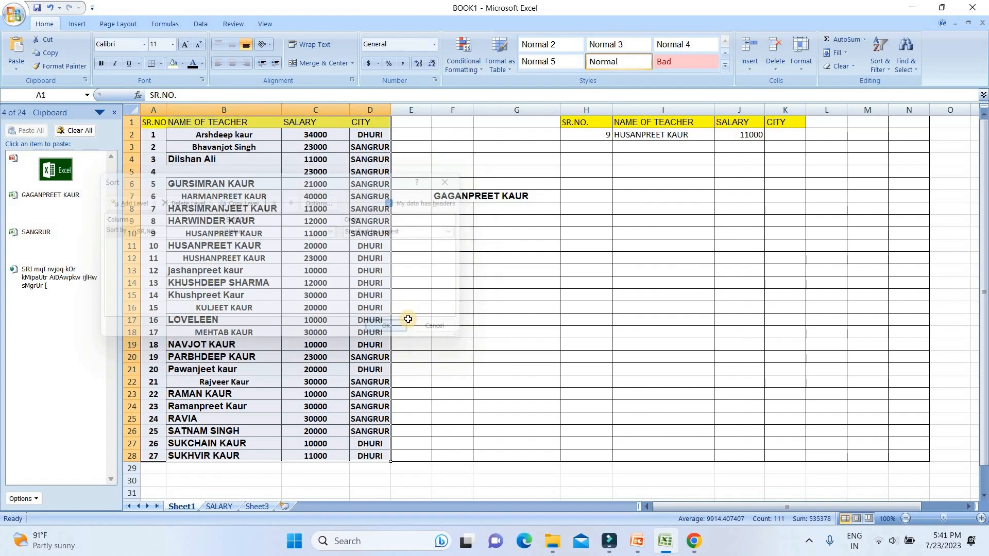
Step: Turn on AutoFilter for the table's header row
click(886, 66)
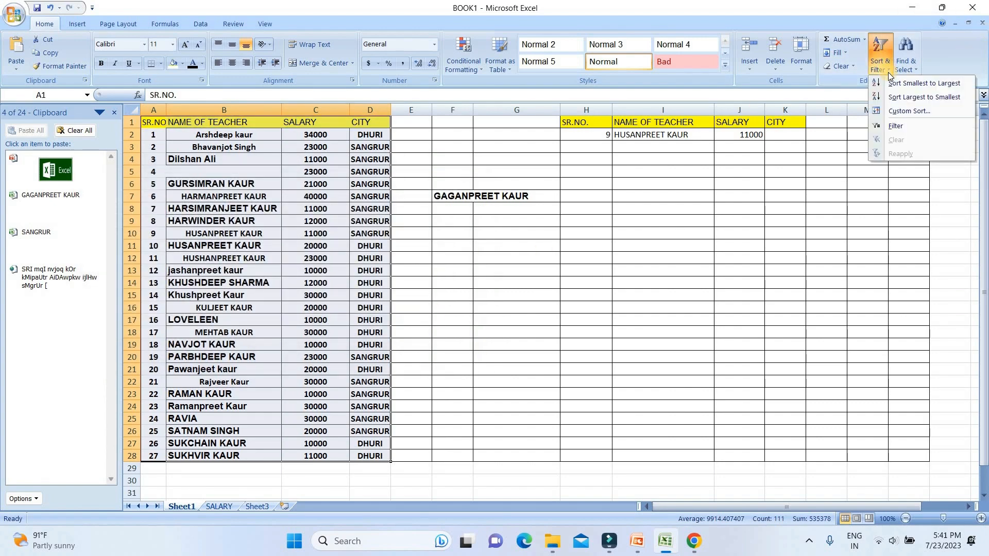
click(222, 124)
click(221, 124)
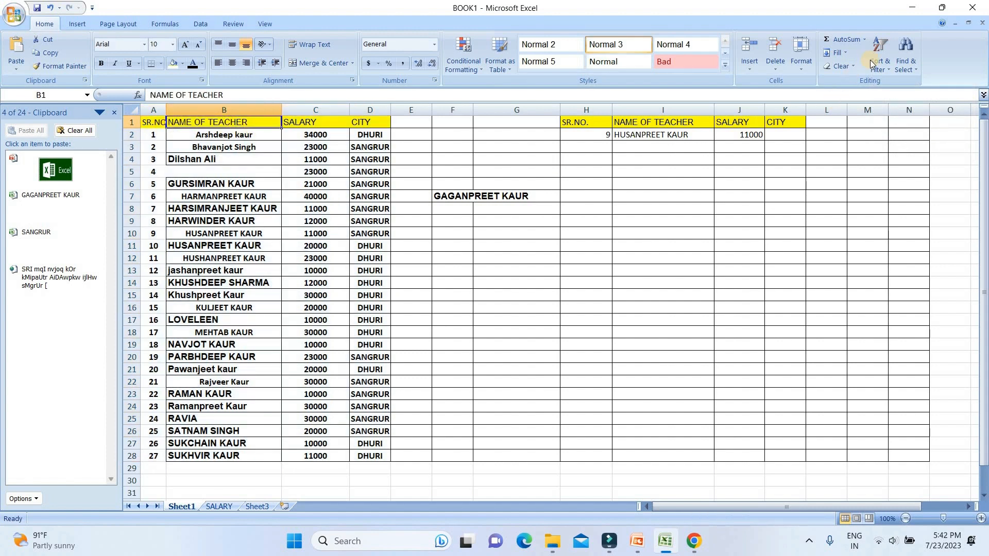
click(886, 69)
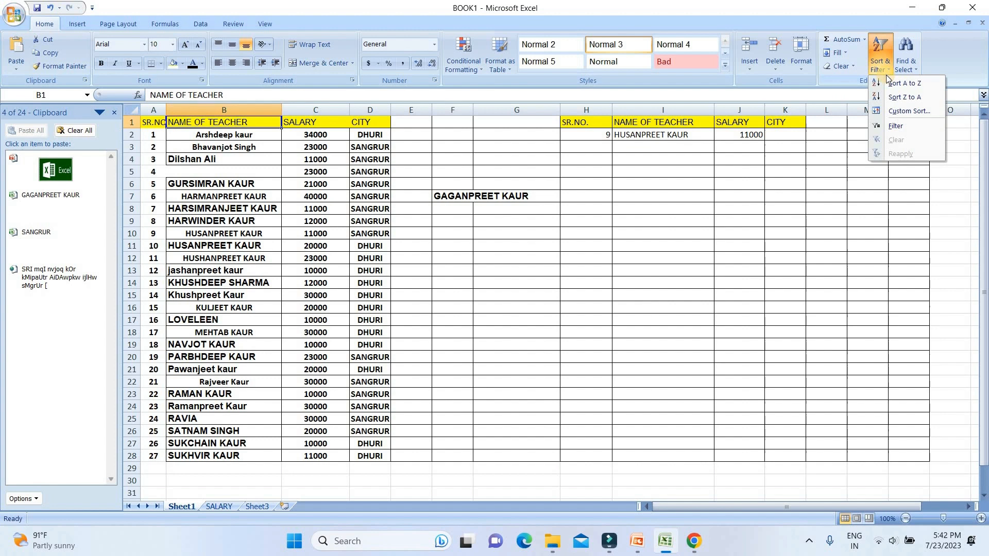
click(900, 128)
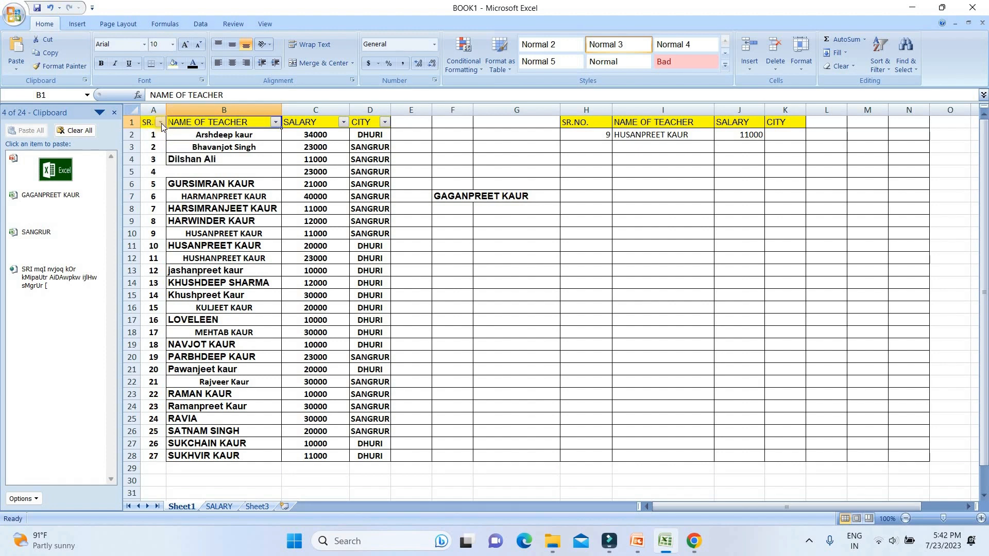
Step: Open the SR.NO. filter list and scroll through its values
click(161, 123)
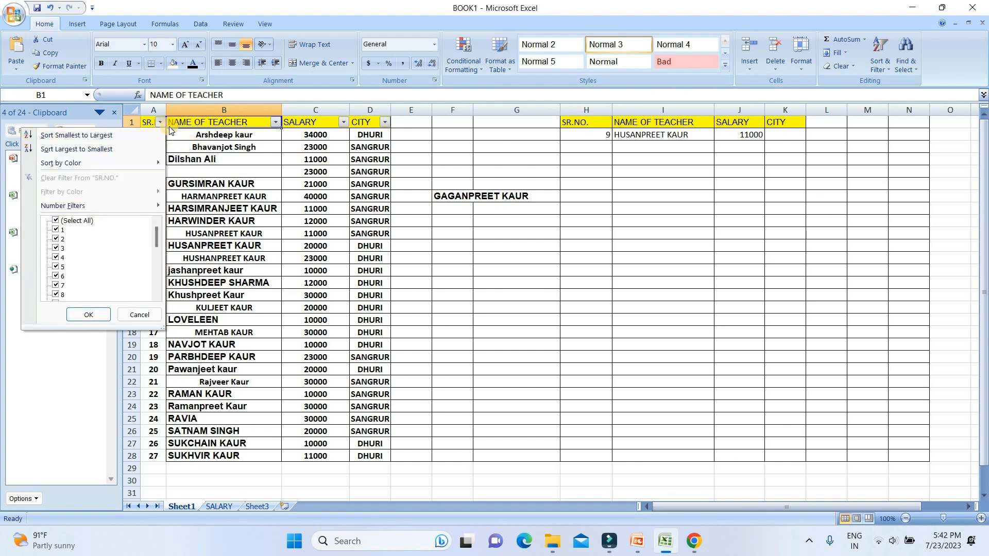
click(160, 122)
click(160, 122)
click(77, 150)
scroll(64, 237, down, 1)
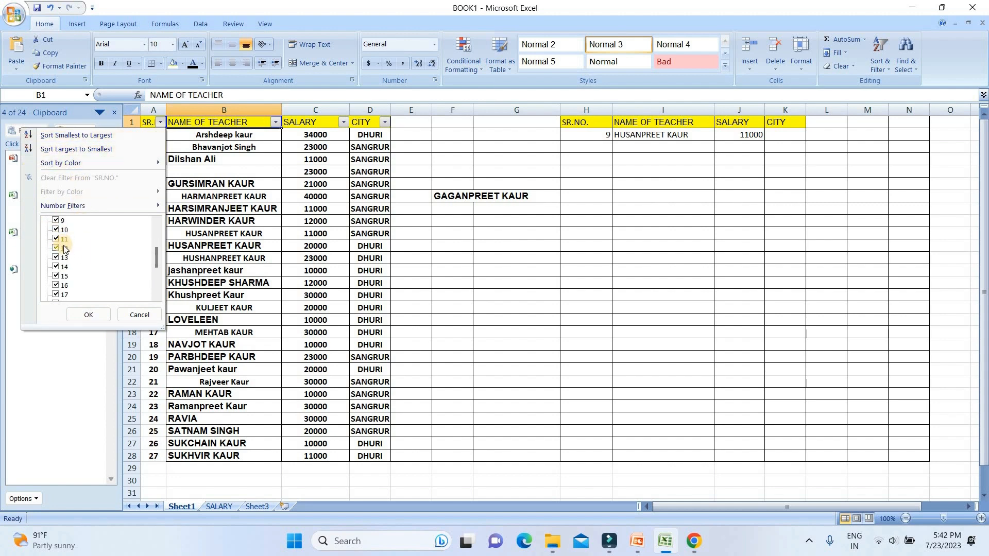
scroll(63, 242, down, 1)
scroll(70, 236, up, 3)
scroll(71, 236, up, 1)
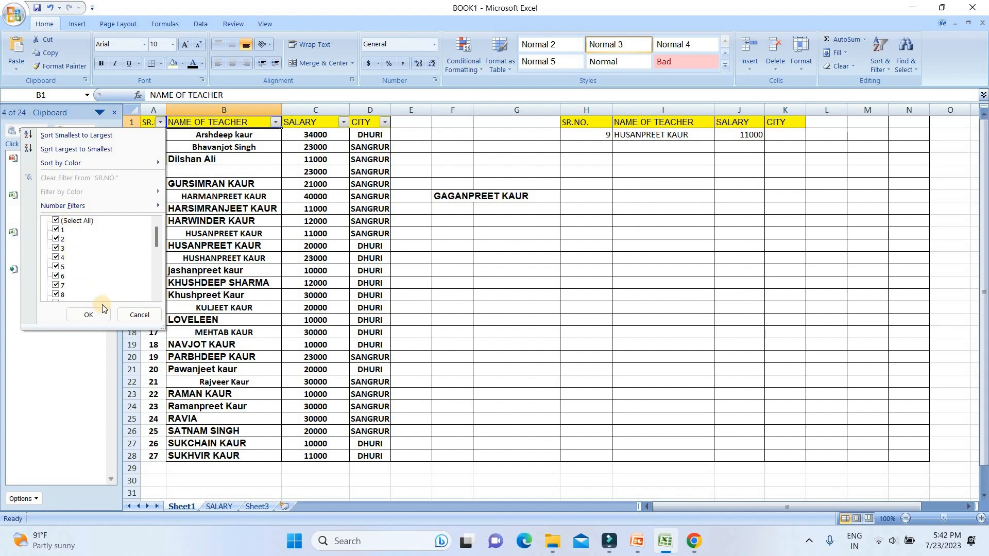
click(243, 119)
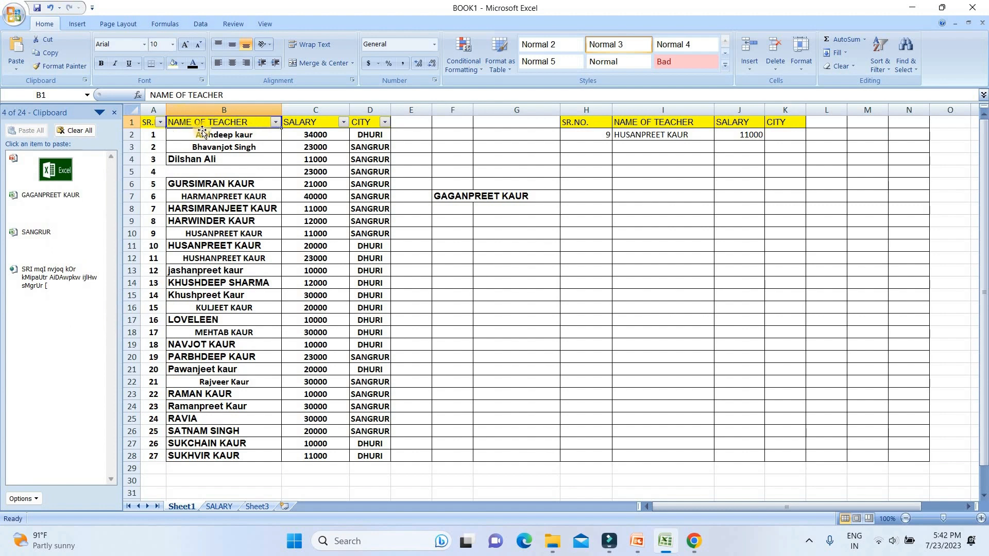
click(277, 122)
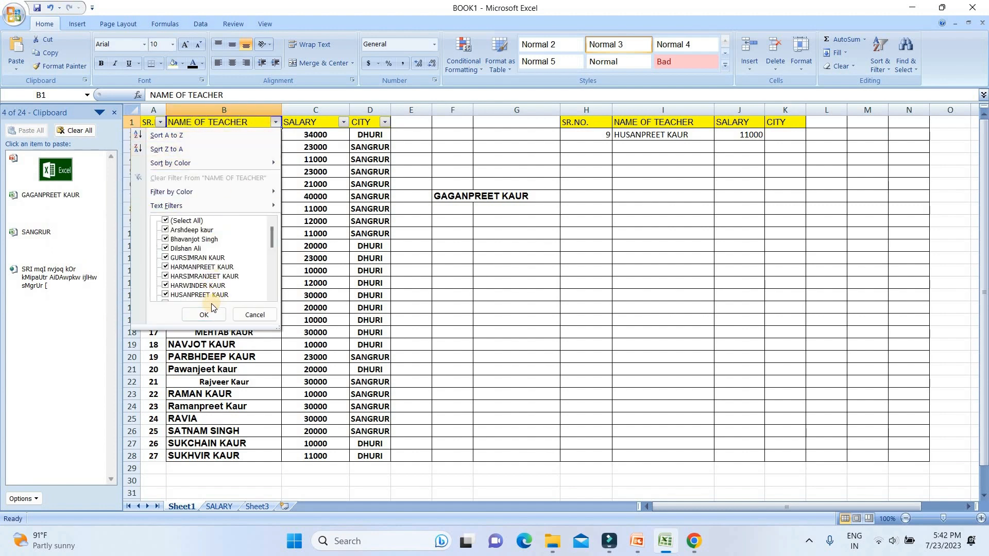
click(166, 222)
scroll(172, 271, down, 1)
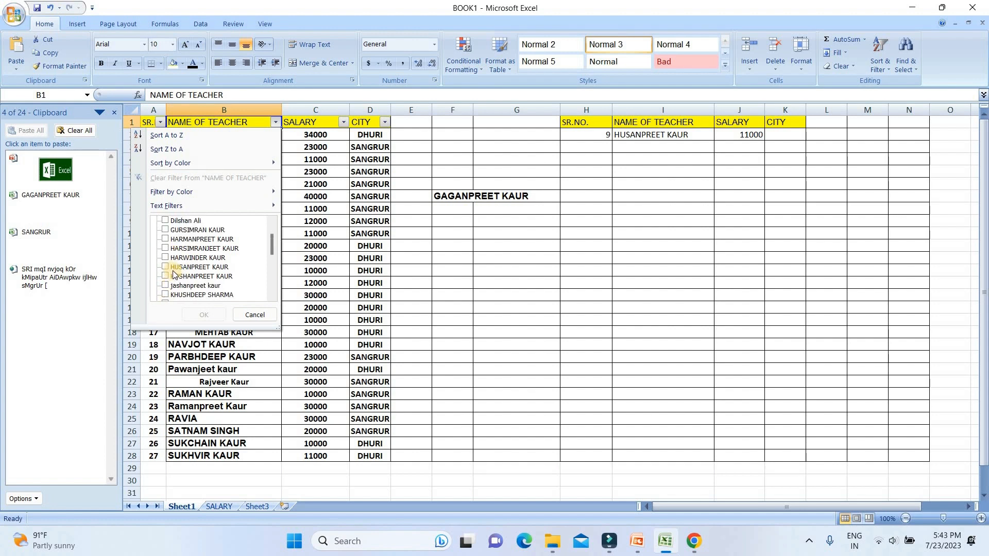
scroll(175, 269, down, 3)
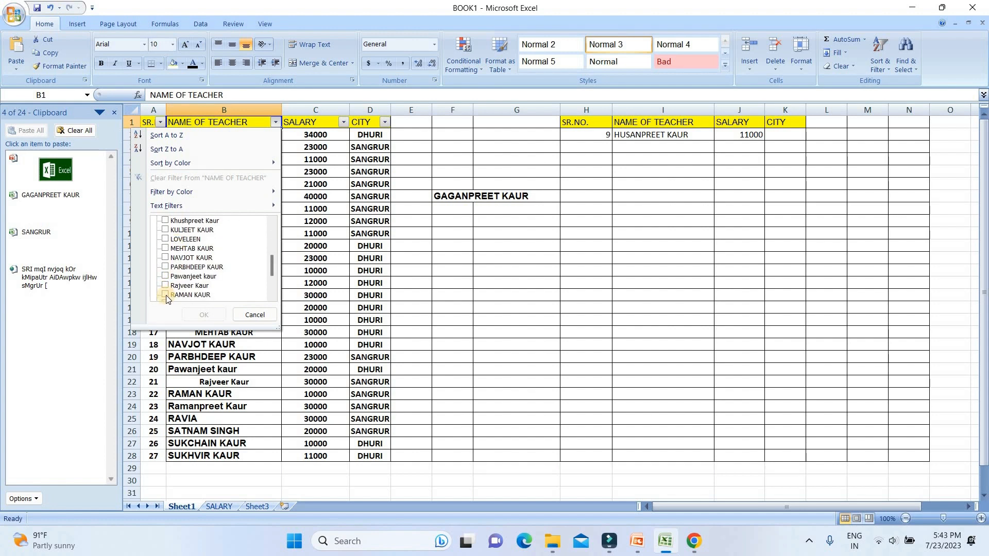
click(165, 257)
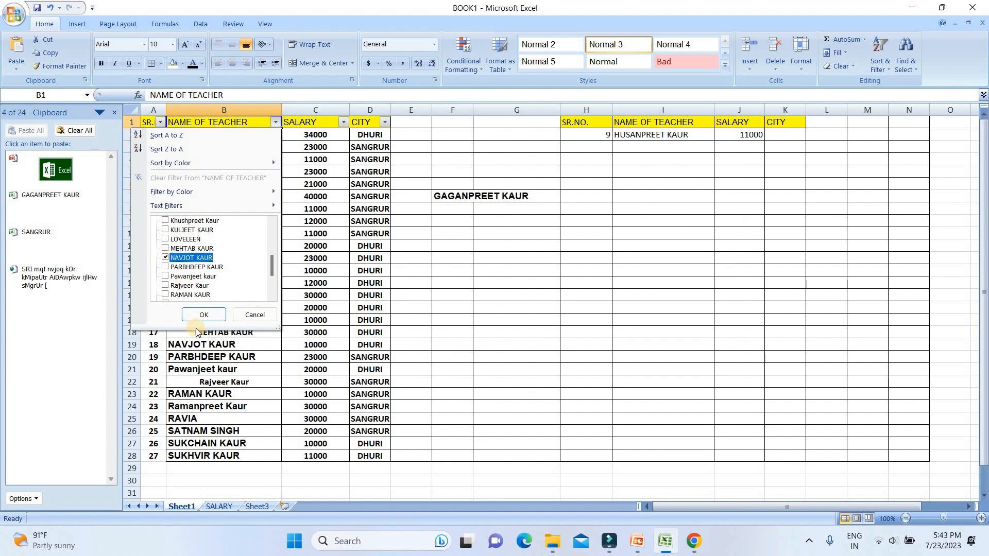
click(199, 314)
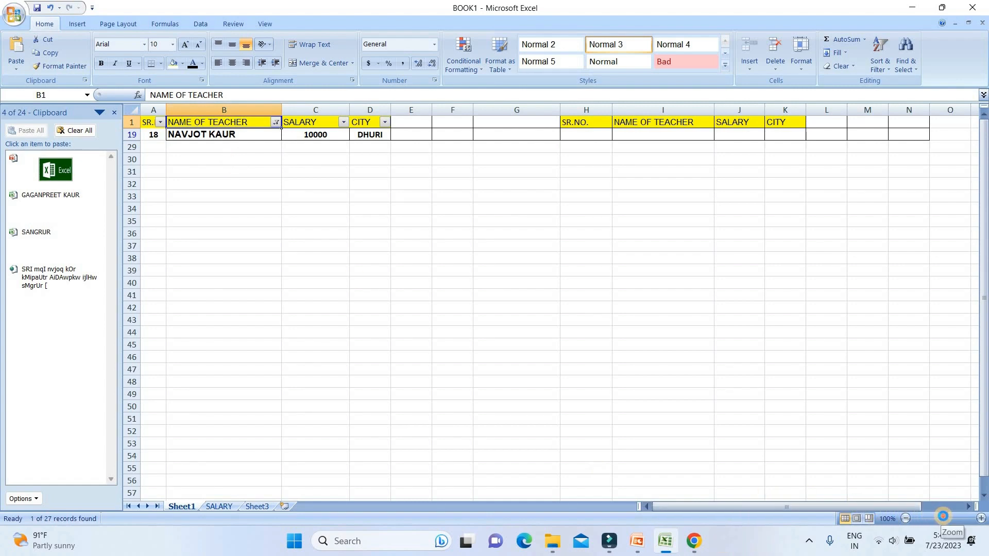
Step: Zoom in and clear the NAME OF TEACHER filter so all teachers show again
click(946, 518)
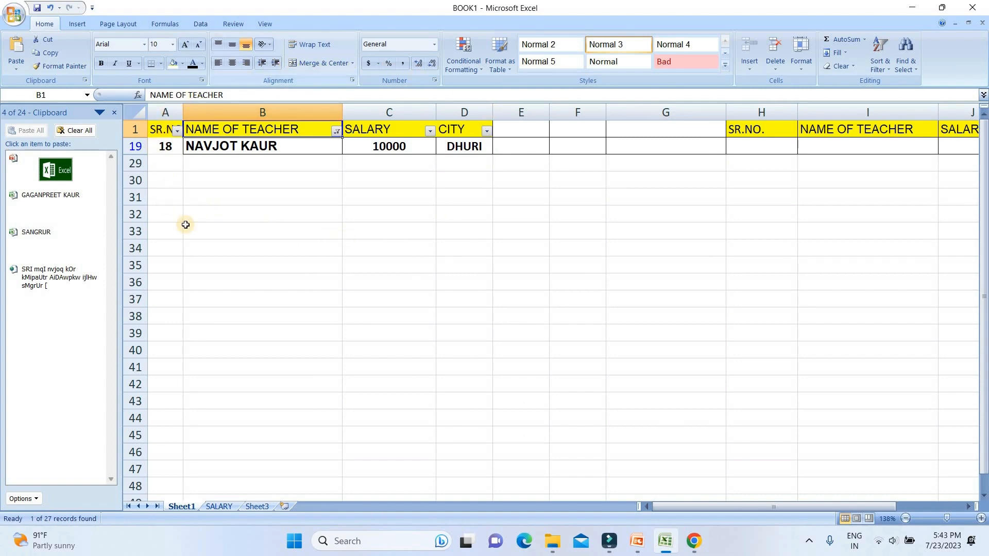
right_click(191, 131)
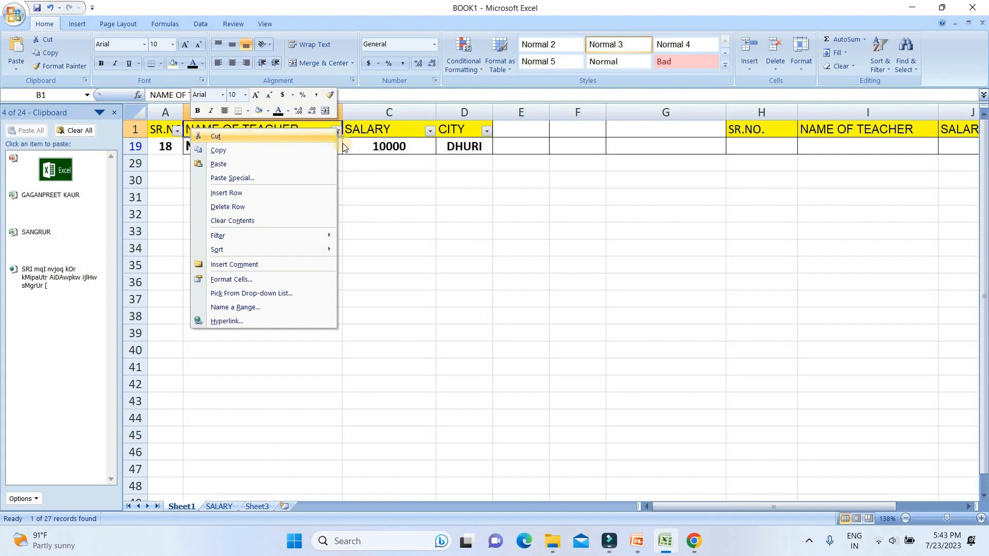
click(886, 69)
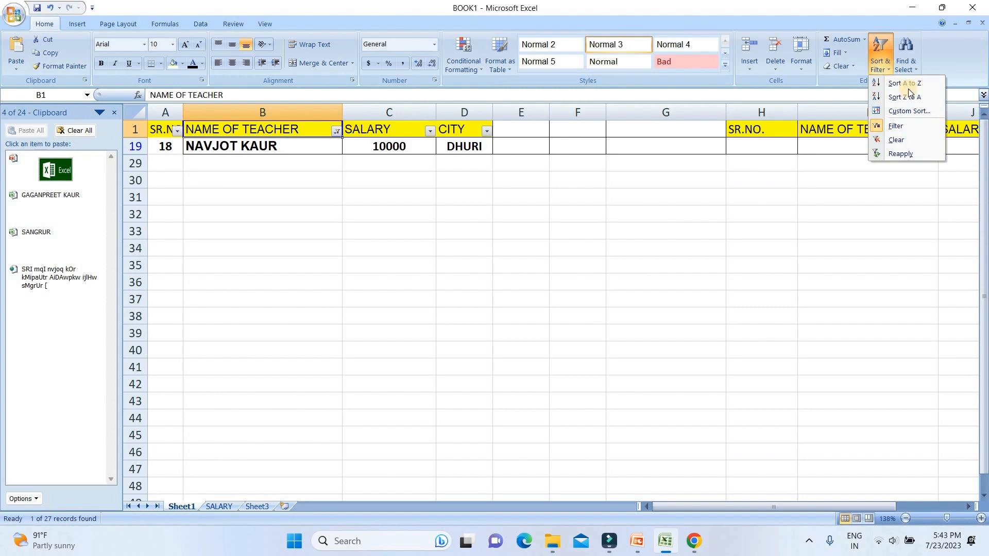
click(905, 140)
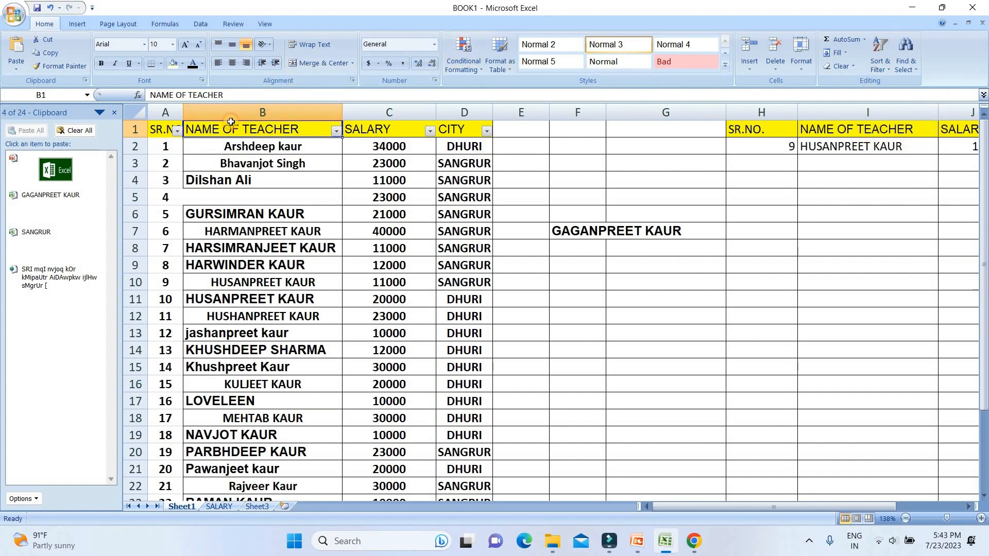
Step: Select the header row A1:D1 and turn AutoFilter off for the table
drag(158, 127, 475, 135)
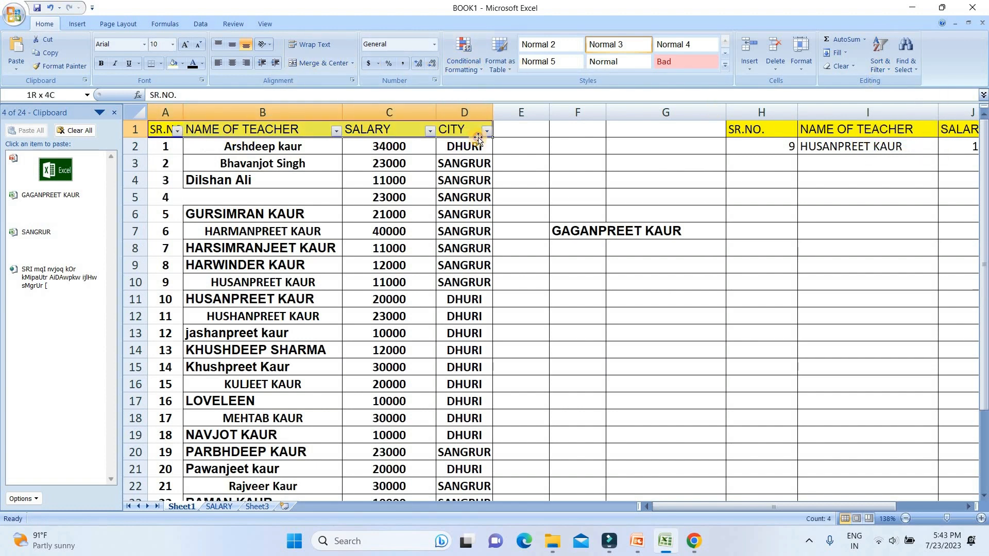
click(886, 70)
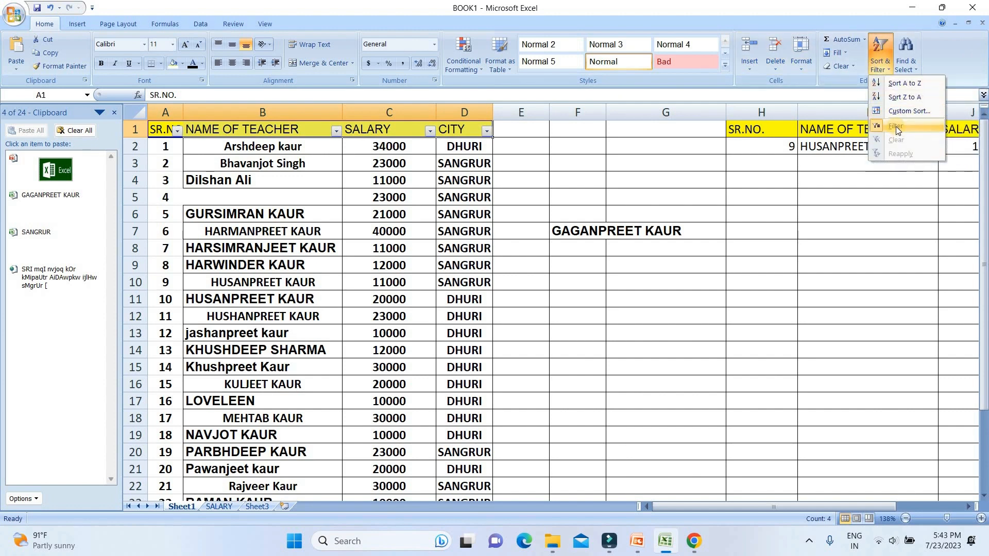
click(892, 127)
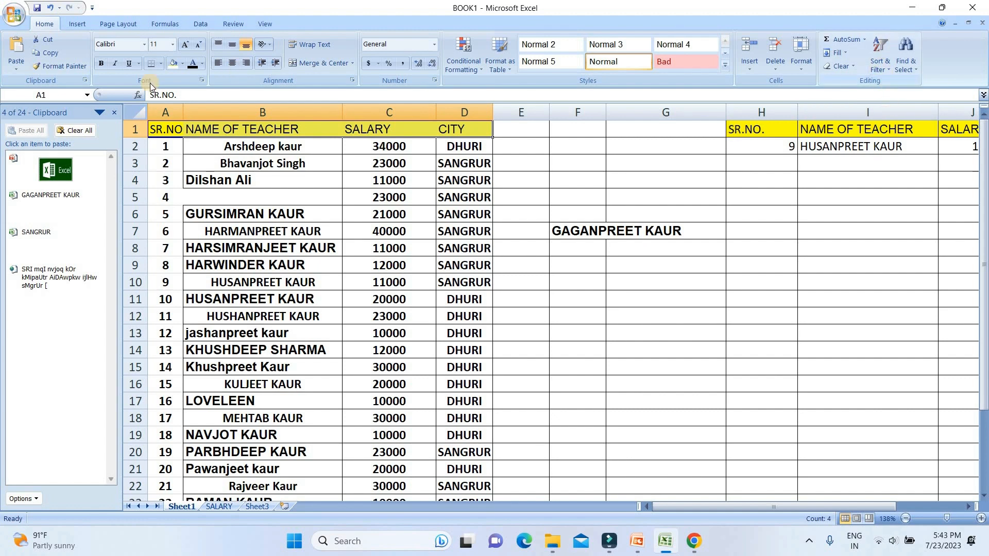
click(201, 132)
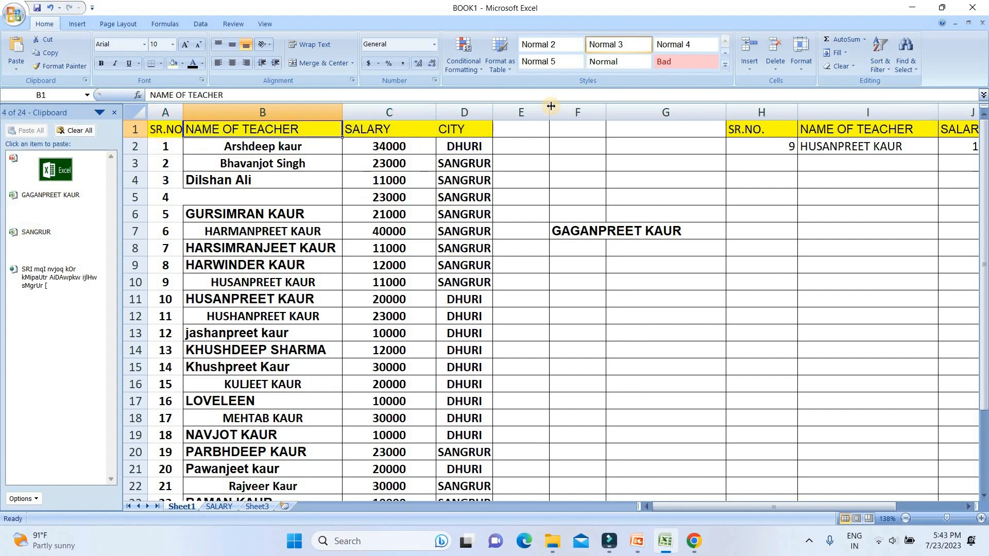